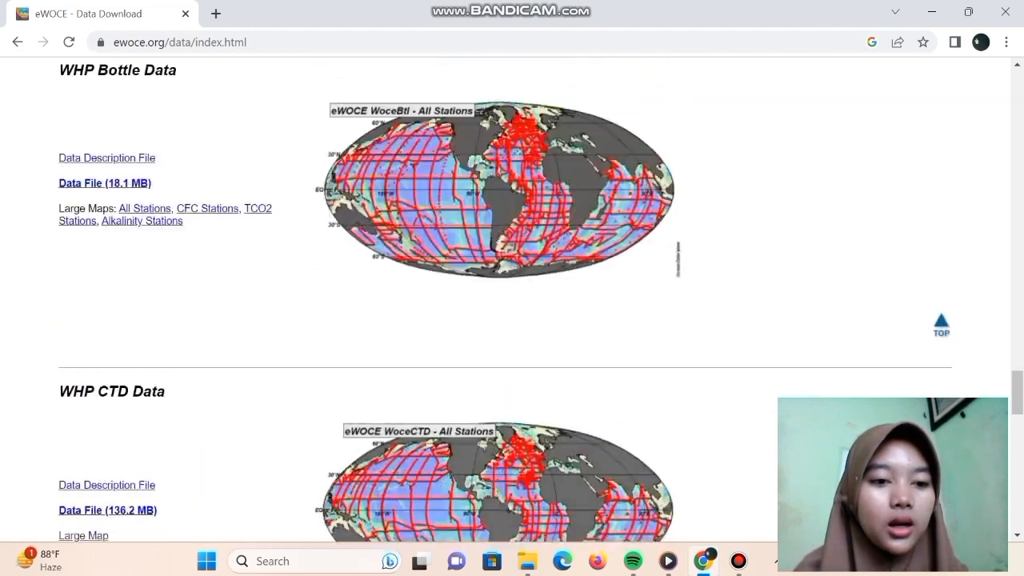
Locate the WHP CTD Data entry on the eWOCE page and view the downloaded ewoce_WoceCTD files in the Downloads folder.
{"action": "scroll", "coordinate": [504, 301], "scroll_direction": "up", "scroll_amount": 4}
{"action": "scroll", "coordinate": [504, 300], "scroll_direction": "down", "scroll_amount": 1}
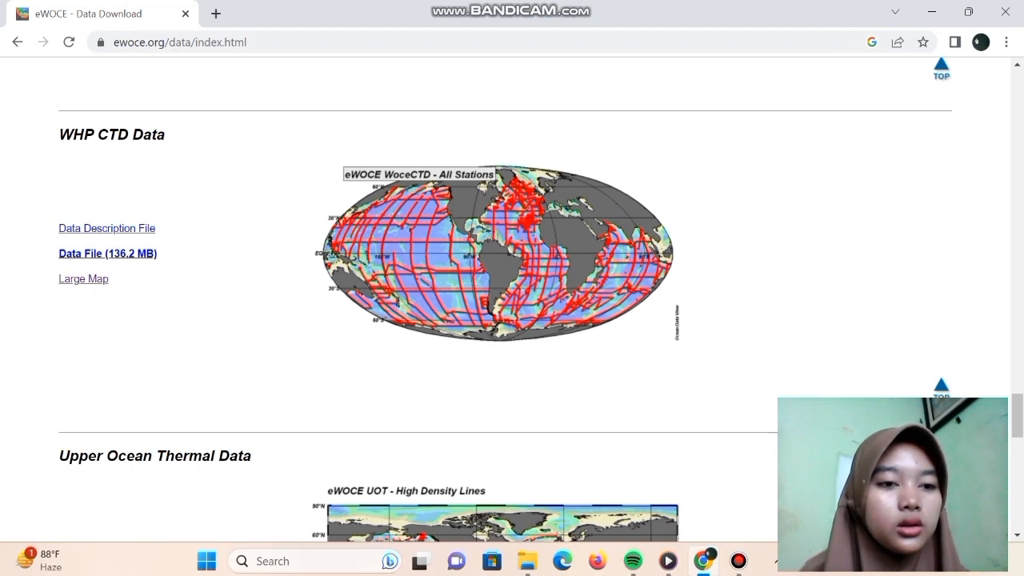
{"action": "mouse_move", "coordinate": [528, 561]}
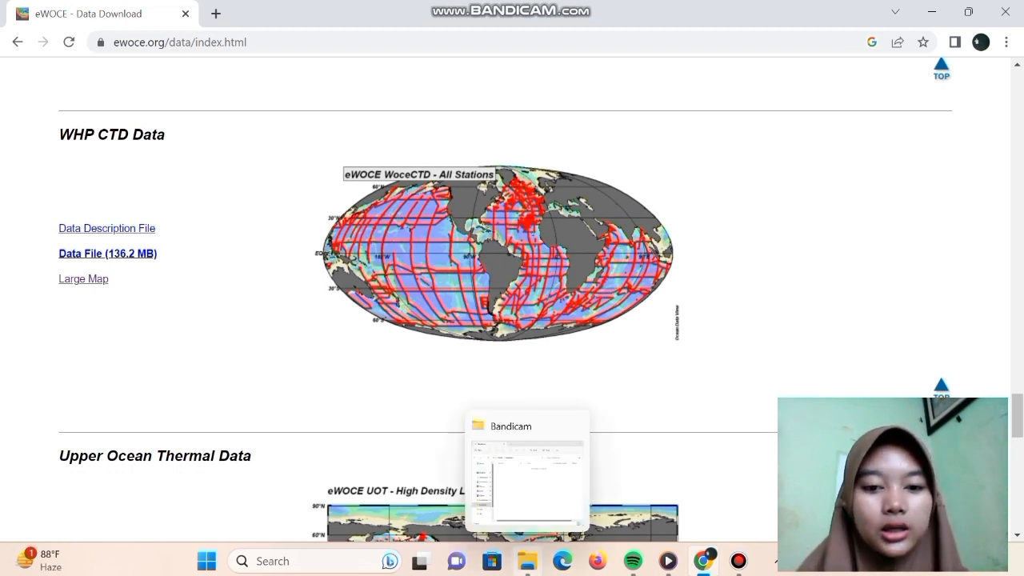
{"action": "left_click", "coordinate": [527, 482]}
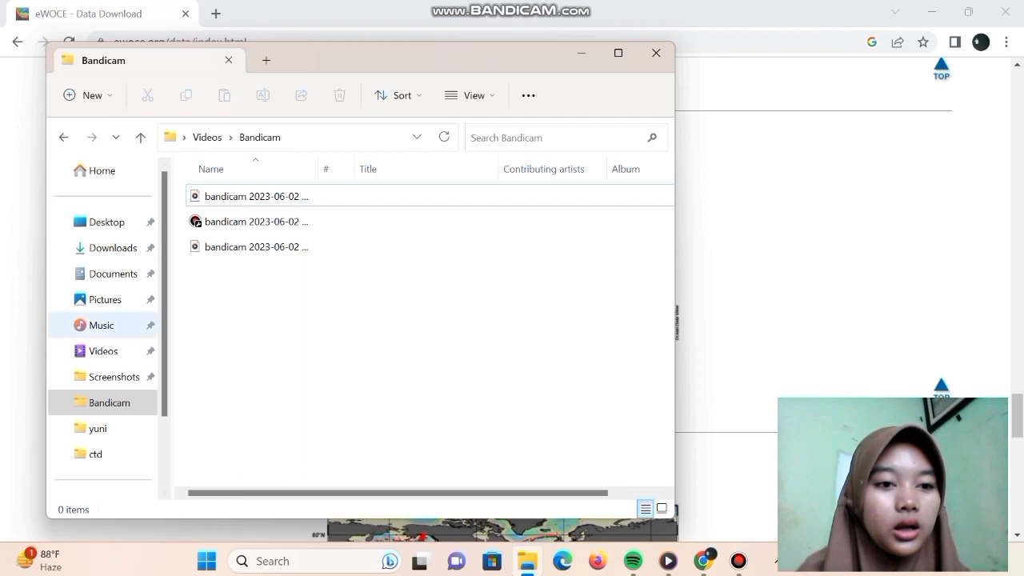
{"action": "left_click", "coordinate": [112, 248]}
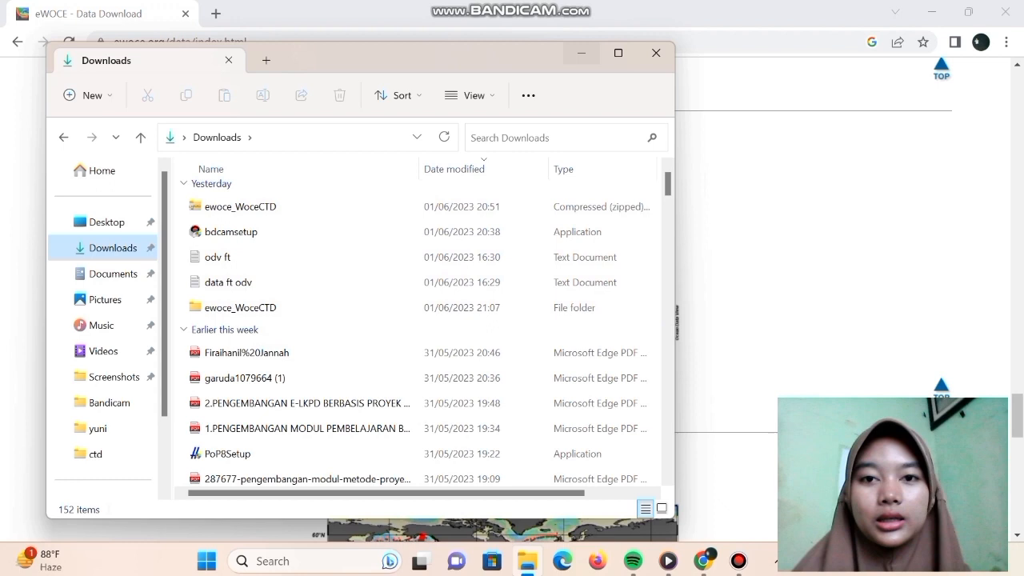
Switch to Ocean Data View and open the WoceCTD collection from the whp/ctd folder.
{"action": "left_click", "coordinate": [582, 53]}
{"action": "left_click", "coordinate": [933, 11]}
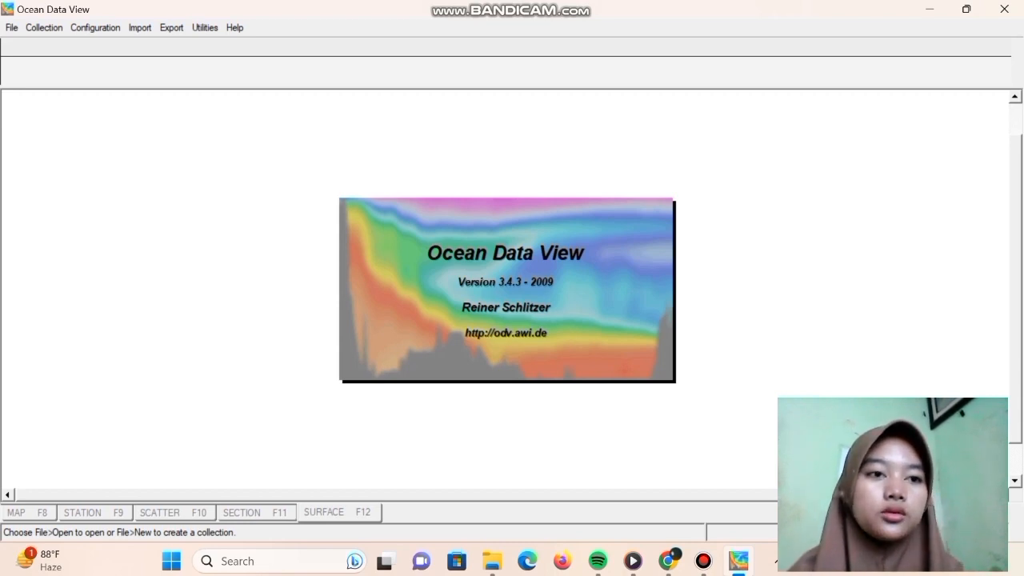
{"action": "left_click", "coordinate": [12, 28]}
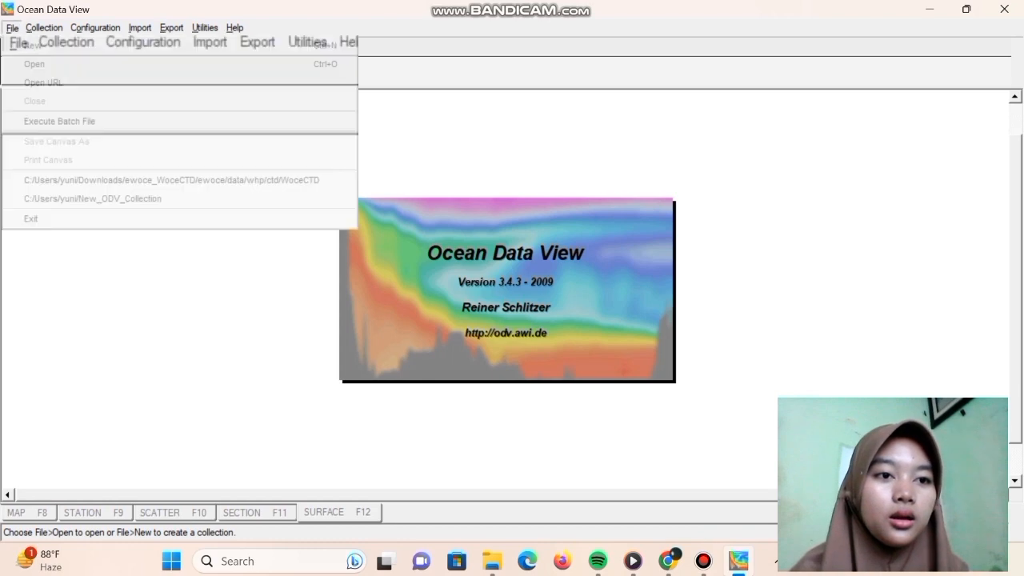
{"action": "left_click", "coordinate": [34, 64]}
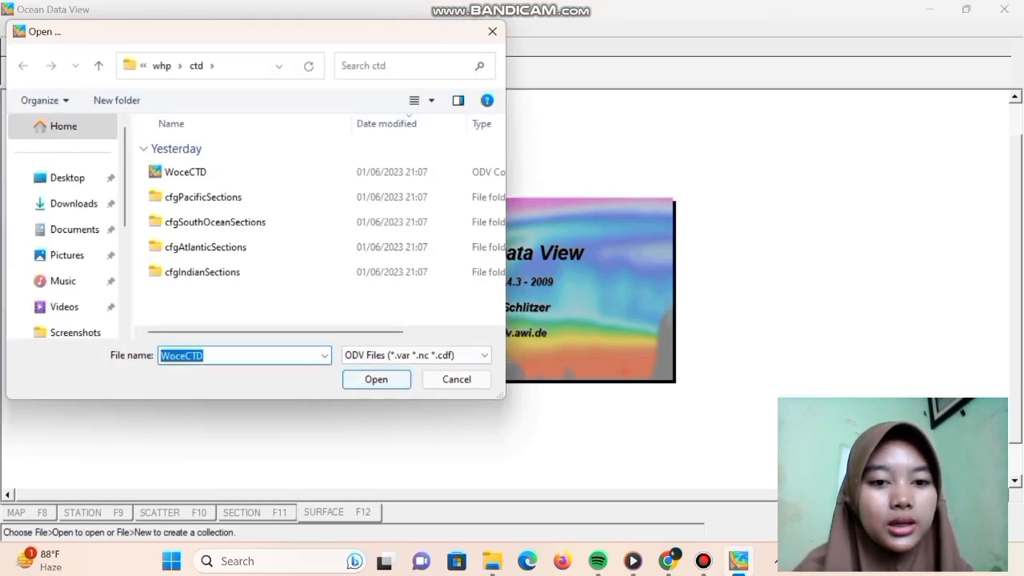
{"action": "key", "text": "Return"}
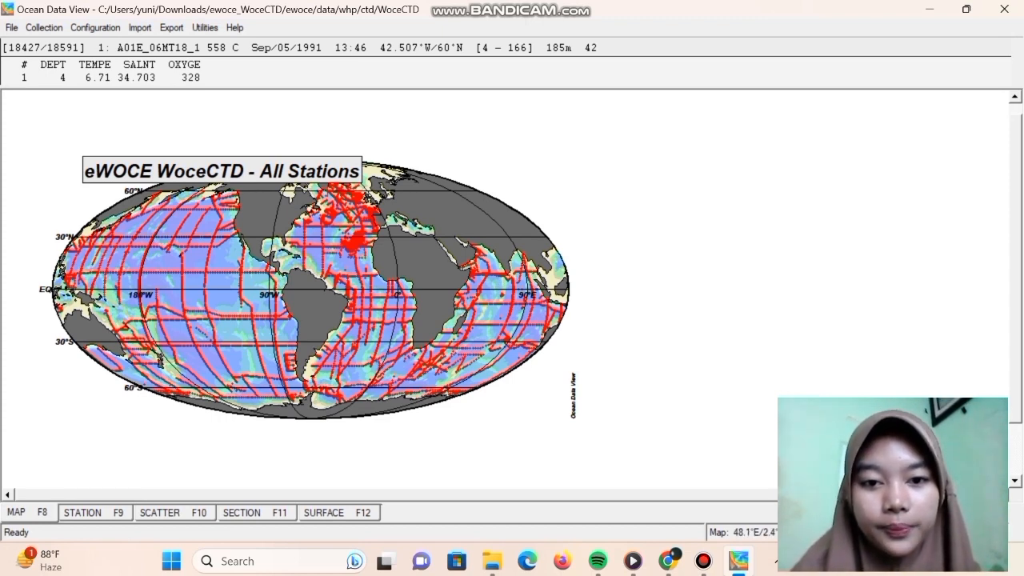
Zoom the station map to the eastern Indian Ocean coast, about 95–103°E and 1–7°S.
{"action": "right_click", "coordinate": [493, 246]}
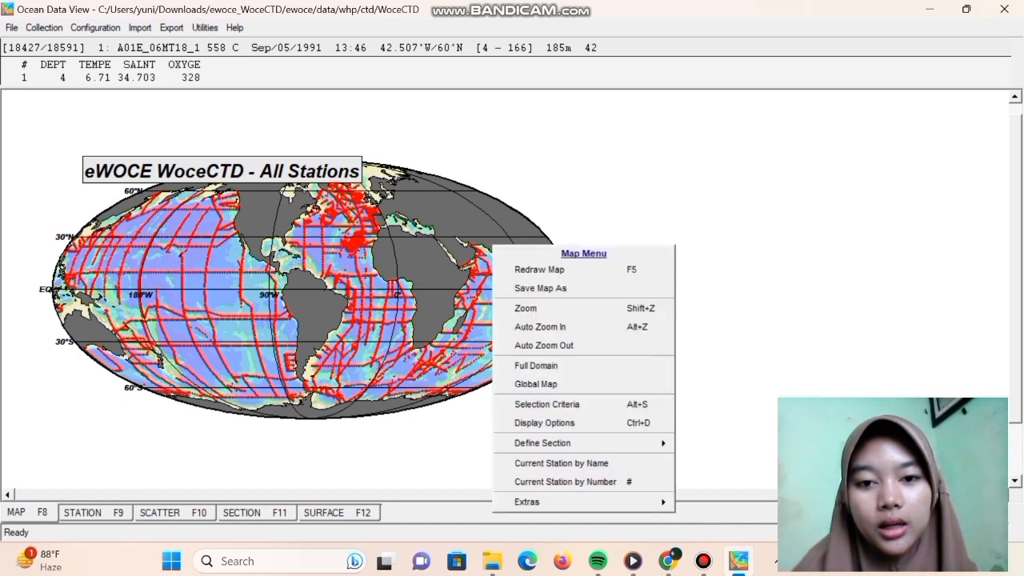
{"action": "left_click", "coordinate": [528, 308]}
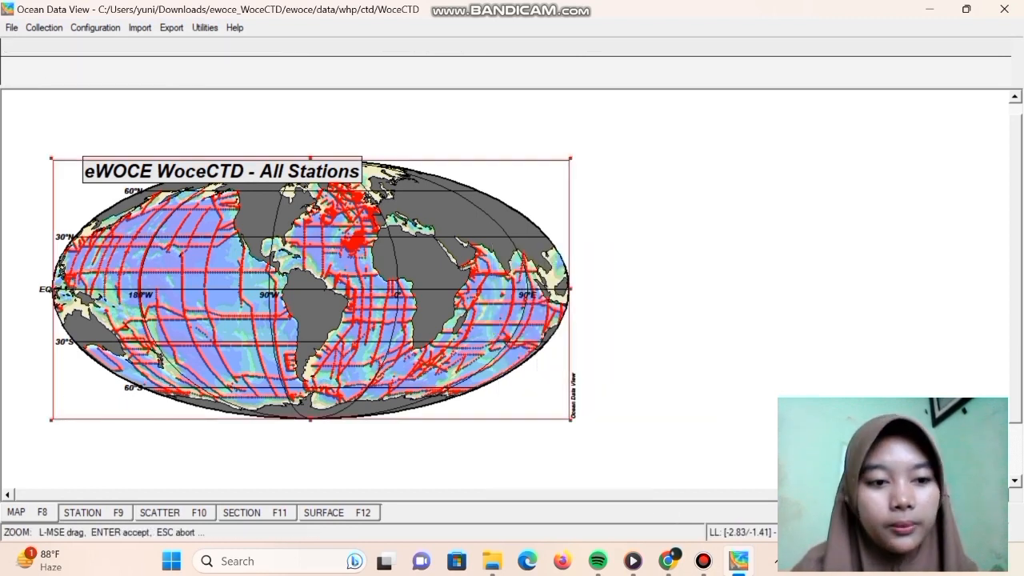
{"action": "left_click_drag", "start_coordinate": [52, 420], "coordinate": [534, 303]}
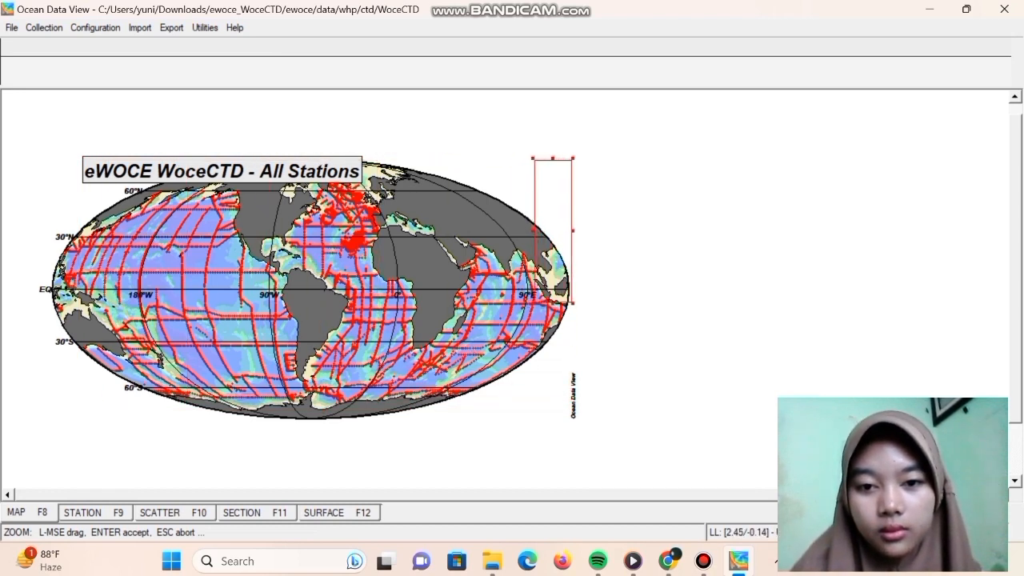
{"action": "key", "text": "Return"}
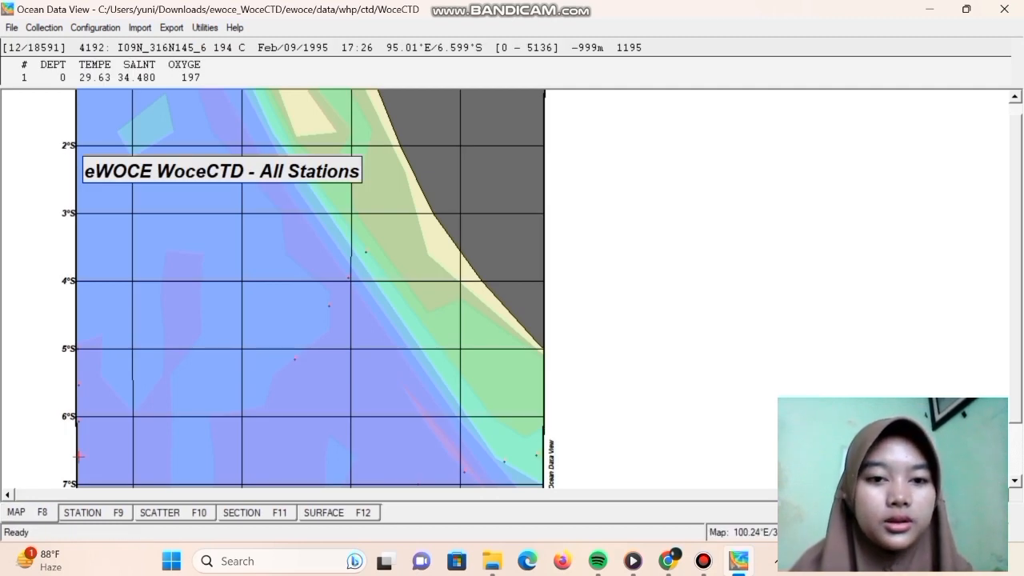
Set the map's station dot size to 15 in the display options.
{"action": "scroll", "coordinate": [304, 288], "scroll_direction": "up", "scroll_amount": 1}
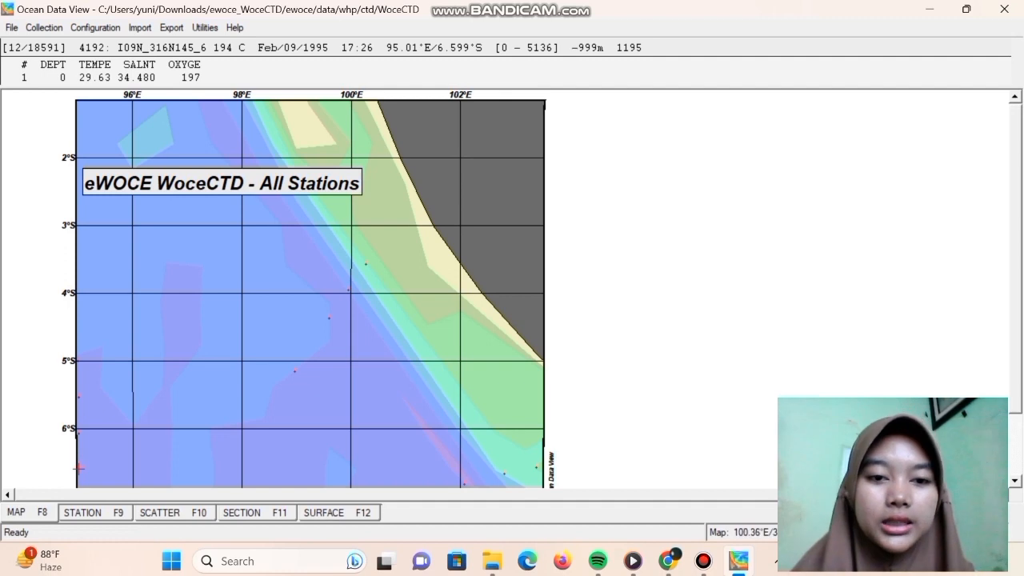
{"action": "right_click", "coordinate": [365, 264]}
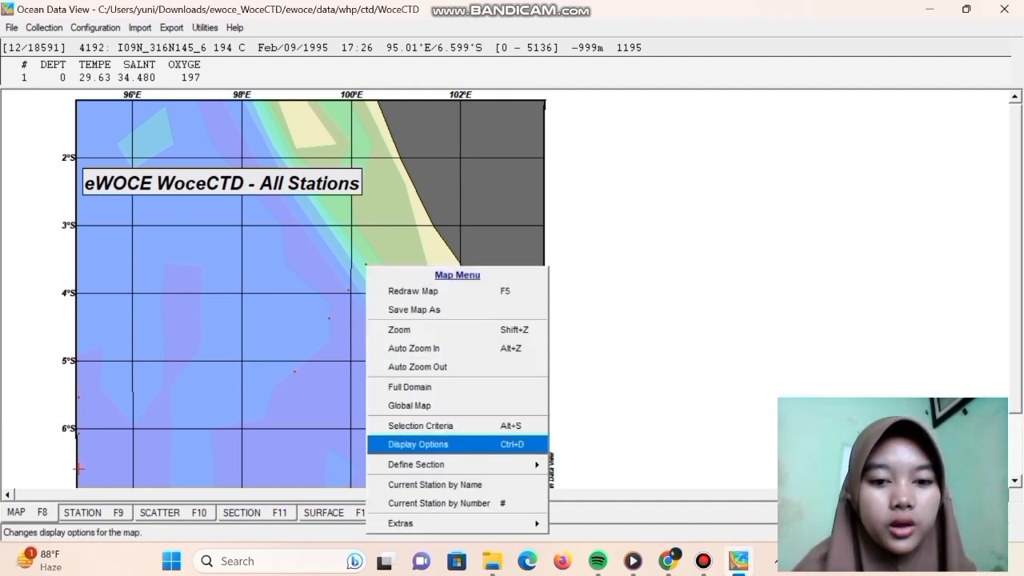
{"action": "left_click", "coordinate": [418, 444]}
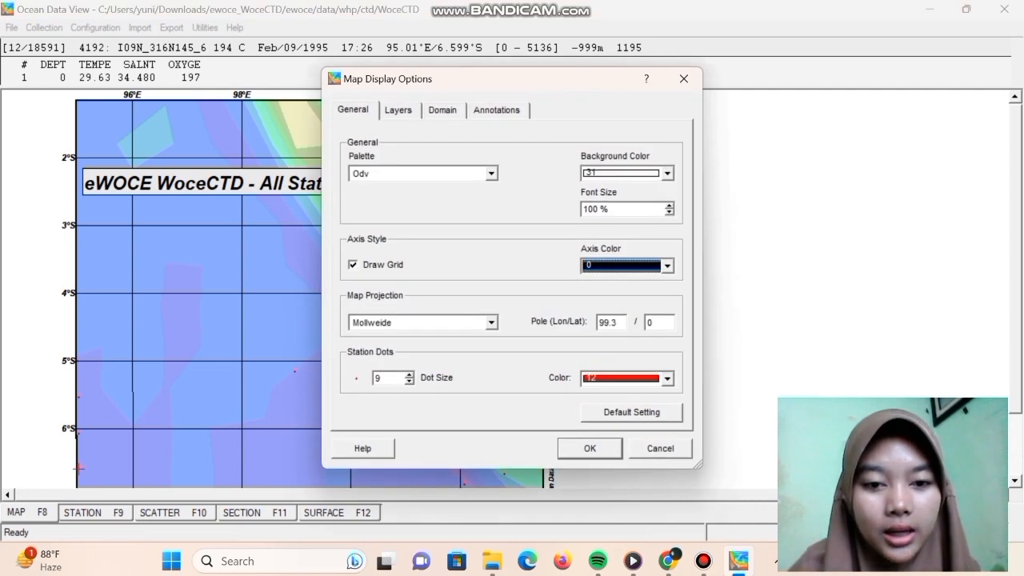
{"action": "left_click", "coordinate": [409, 374]}
{"action": "left_click", "coordinate": [409, 374]}
{"action": "left_click", "coordinate": [409, 374]}
{"action": "left_click", "coordinate": [409, 375]}
{"action": "left_click", "coordinate": [409, 374]}
{"action": "left_click", "coordinate": [409, 374]}
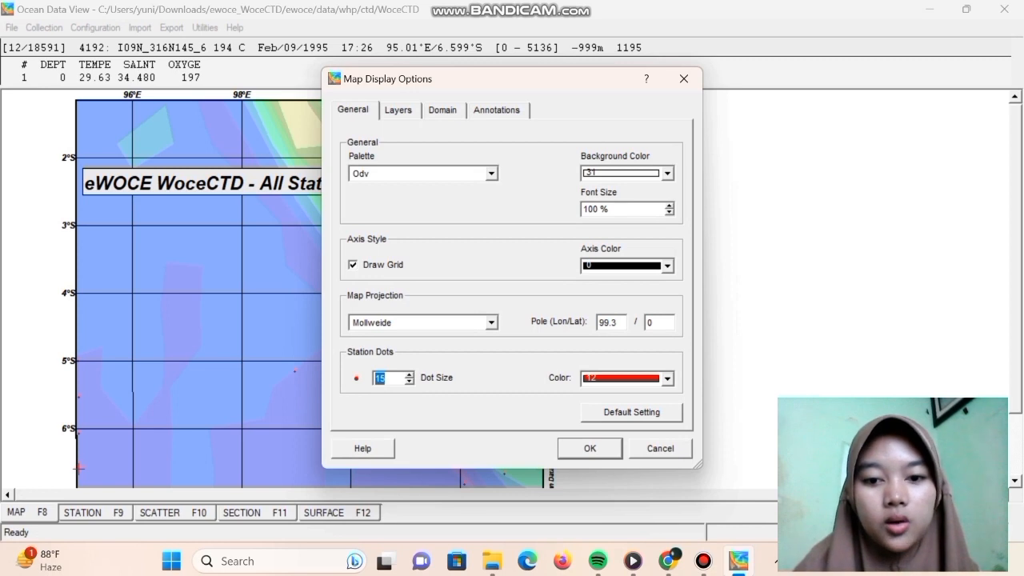
{"action": "left_click", "coordinate": [590, 448]}
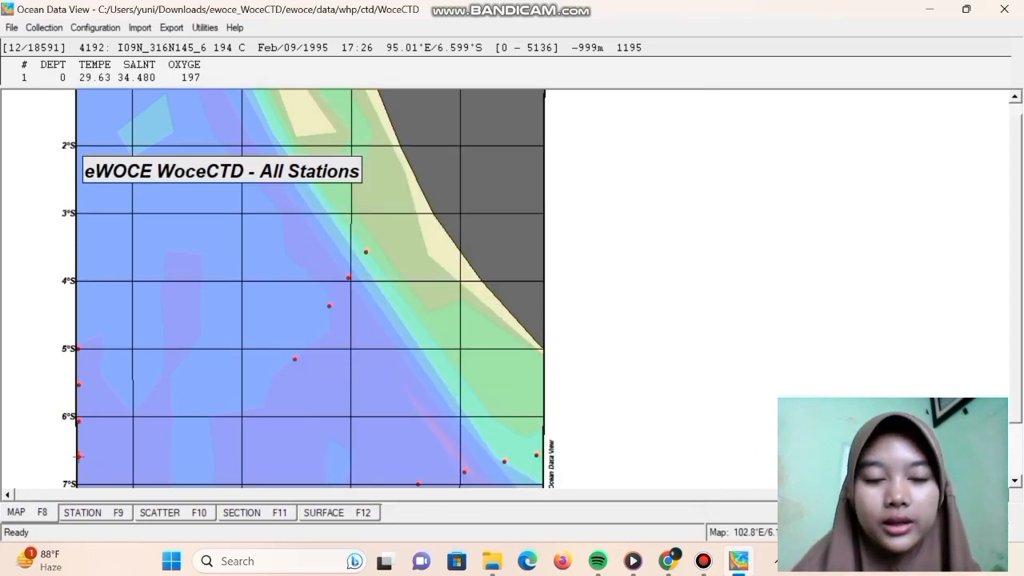
Select the station near 4°S, 100°E and zoom the map to the four nearby stations, about 96–103°E and down to 6°S.
{"action": "left_click", "coordinate": [349, 277]}
{"action": "right_click", "coordinate": [408, 307]}
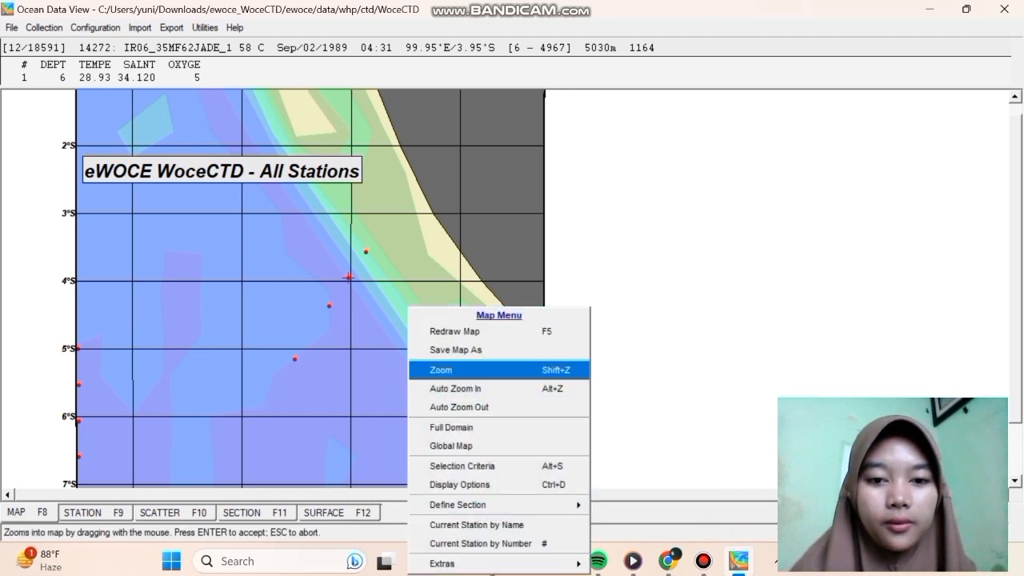
{"action": "left_click", "coordinate": [455, 370]}
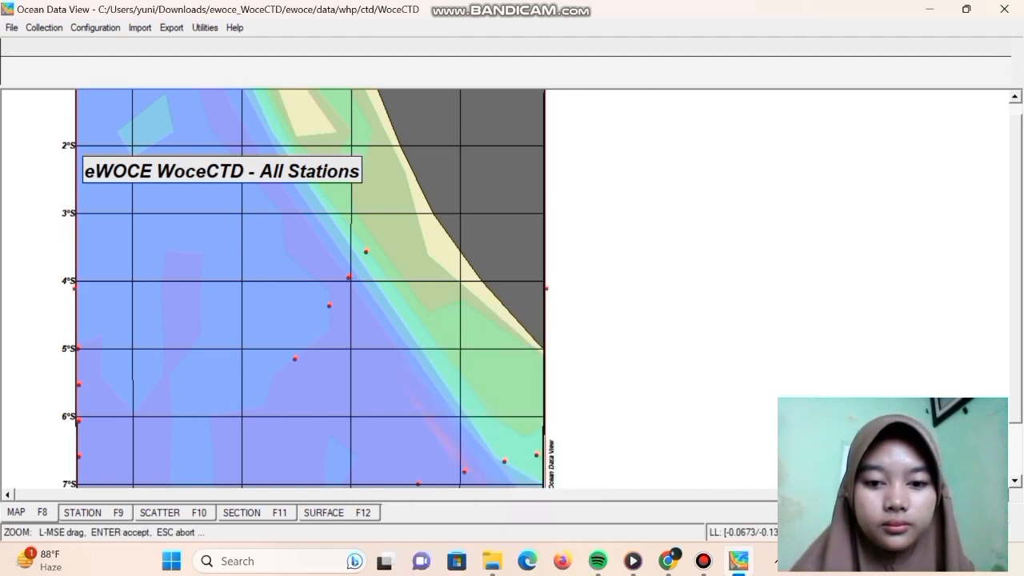
{"action": "left_click_drag", "start_coordinate": [546, 487], "coordinate": [500, 441]}
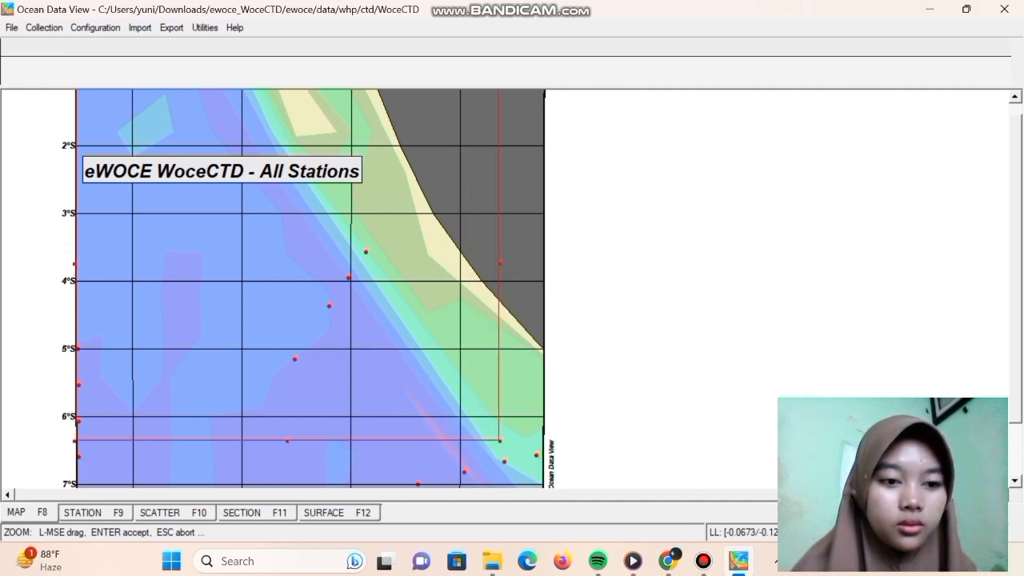
{"action": "left_click_drag", "start_coordinate": [75, 440], "coordinate": [141, 436]}
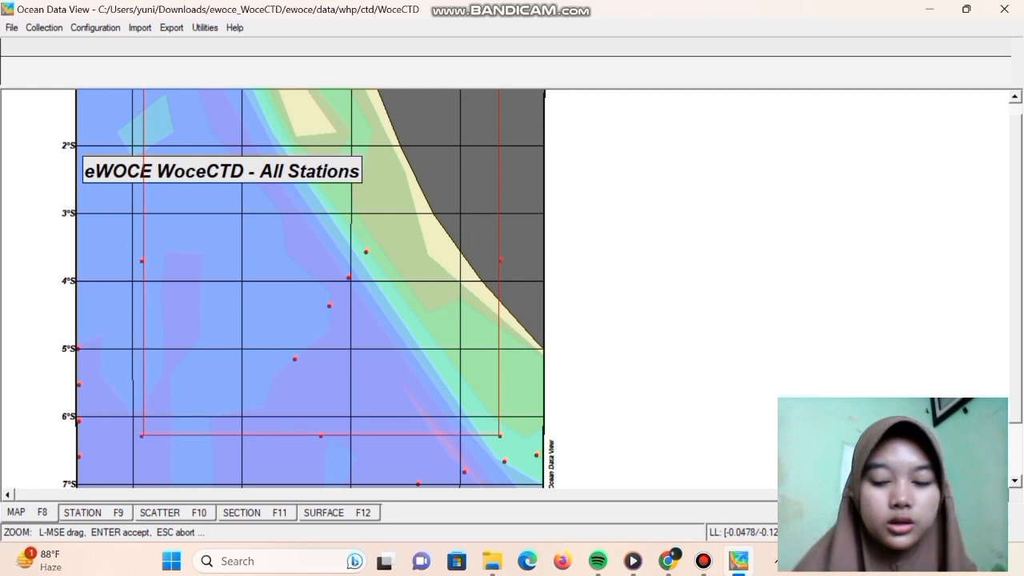
{"action": "key", "text": "Return"}
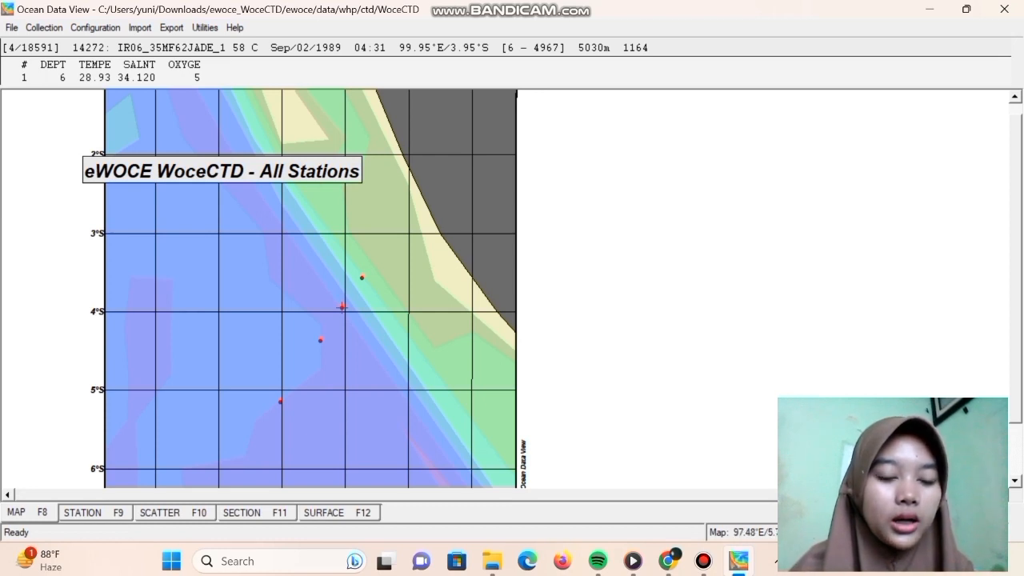
Switch to the scatter view and examine the temperature, salinity and oxygen plots against depth.
{"action": "key", "text": "F10"}
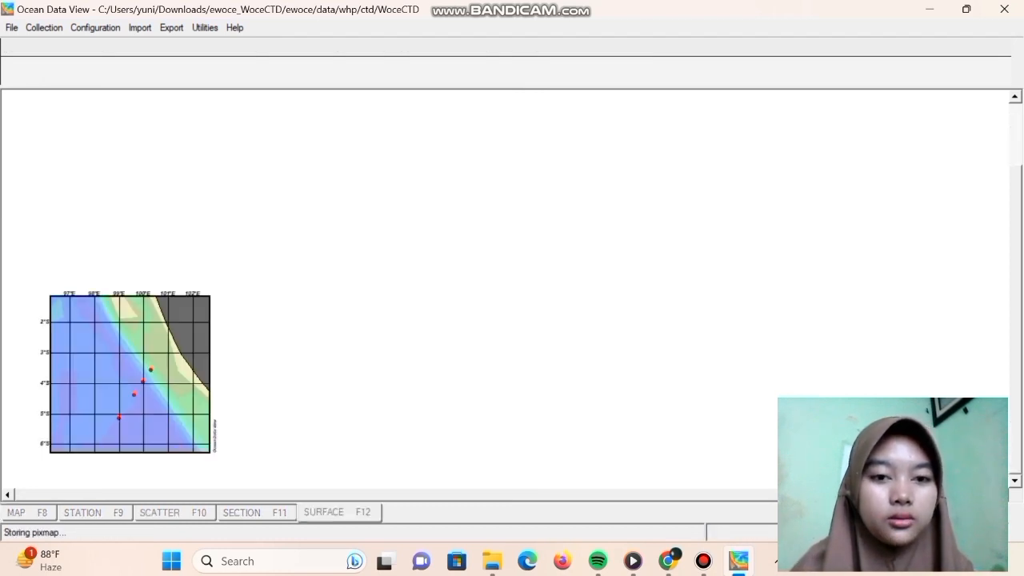
{"action": "scroll", "coordinate": [512, 288], "scroll_direction": "down", "scroll_amount": 1}
{"action": "scroll", "coordinate": [512, 288], "scroll_direction": "up", "scroll_amount": 1}
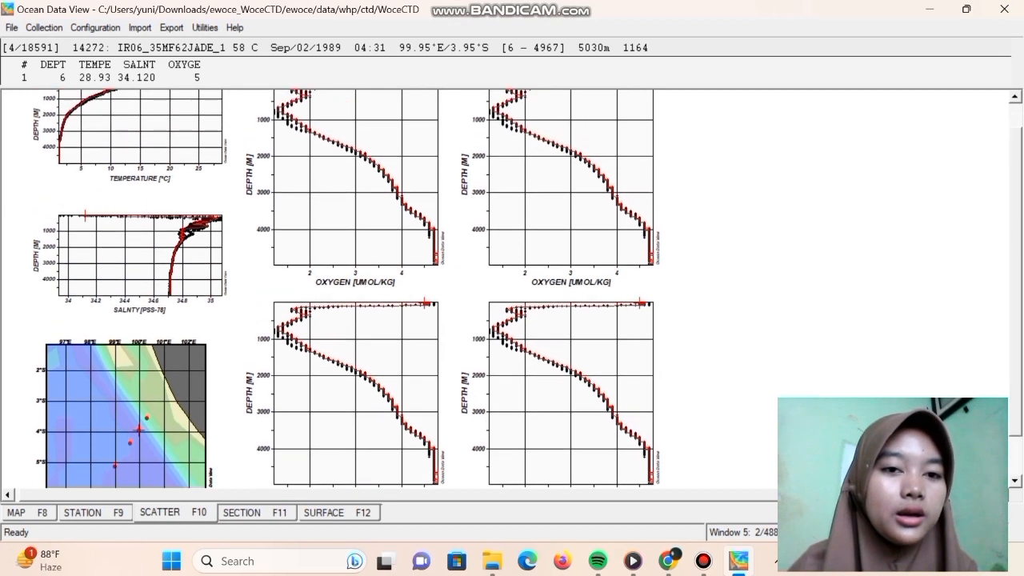
{"action": "scroll", "coordinate": [512, 289], "scroll_direction": "up", "scroll_amount": 2}
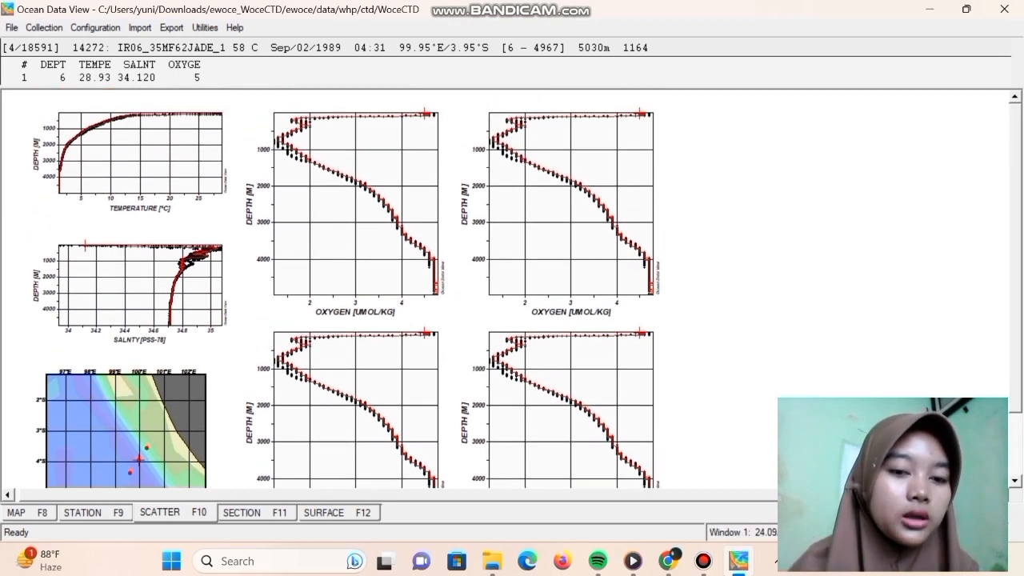
{"action": "scroll", "coordinate": [512, 288], "scroll_direction": "down", "scroll_amount": 2}
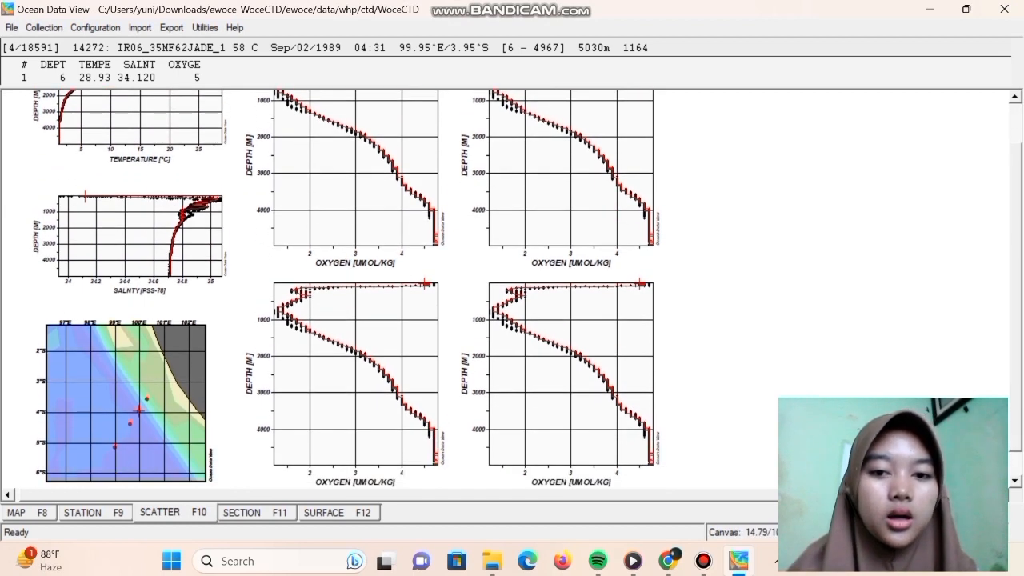
{"action": "scroll", "coordinate": [528, 289], "scroll_direction": "up", "scroll_amount": 2}
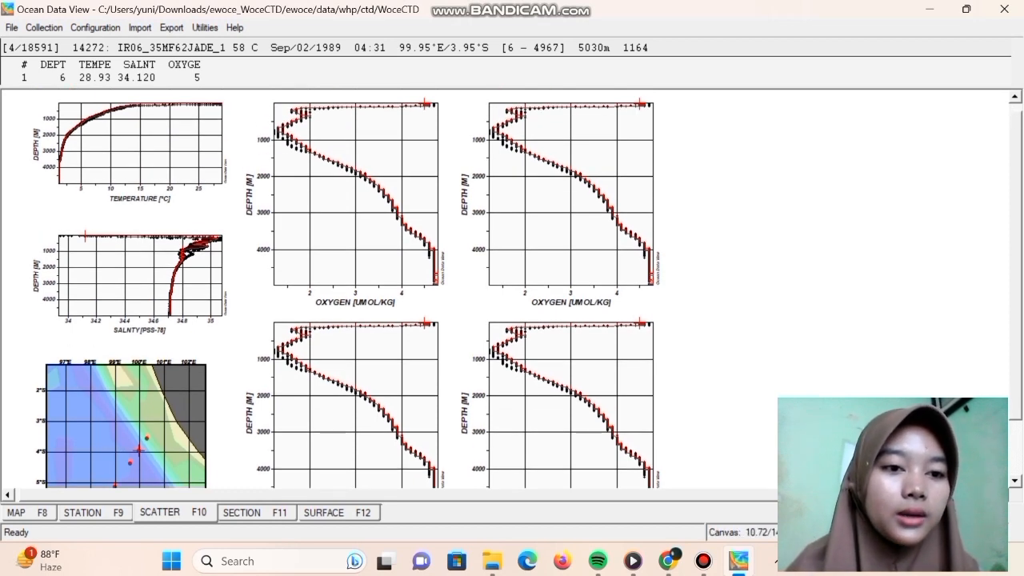
{"action": "scroll", "coordinate": [528, 290], "scroll_direction": "down", "scroll_amount": 1}
{"action": "scroll", "coordinate": [529, 289], "scroll_direction": "down", "scroll_amount": 1}
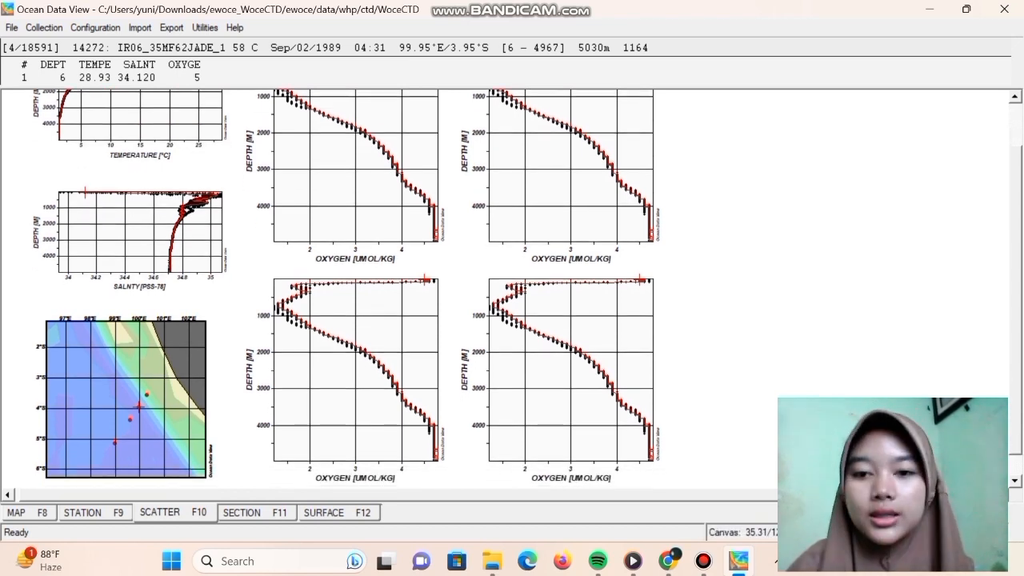
Start editing the window layout and delete both upper oxygen windows and the lower-right oxygen window.
{"action": "right_click", "coordinate": [827, 227]}
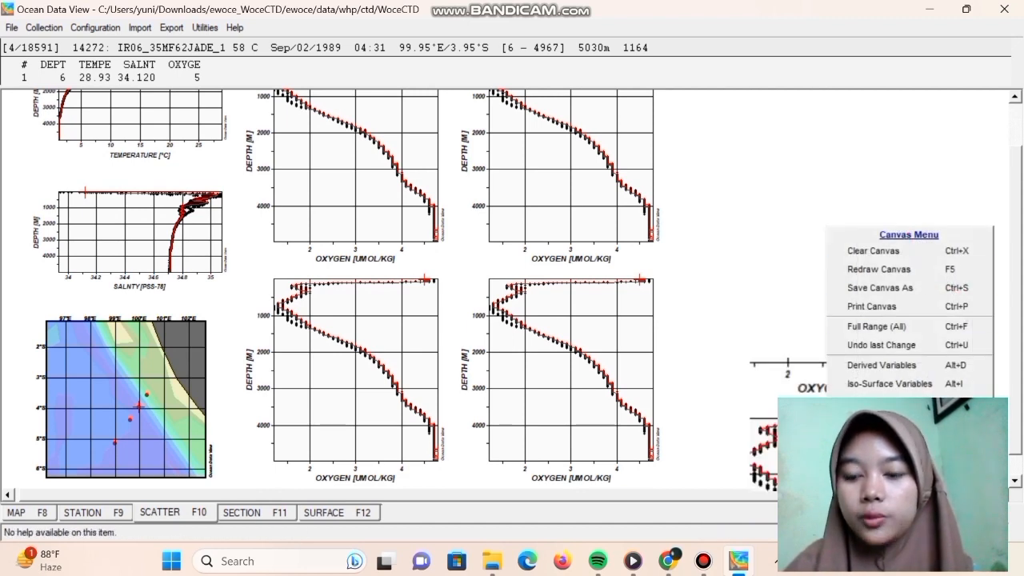
{"action": "left_click", "coordinate": [889, 404]}
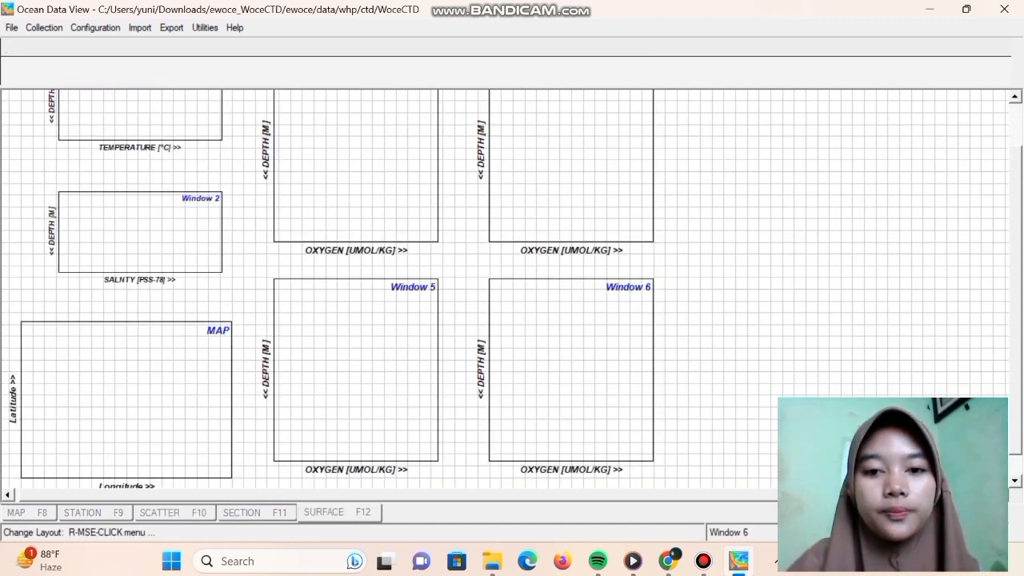
{"action": "right_click", "coordinate": [376, 143]}
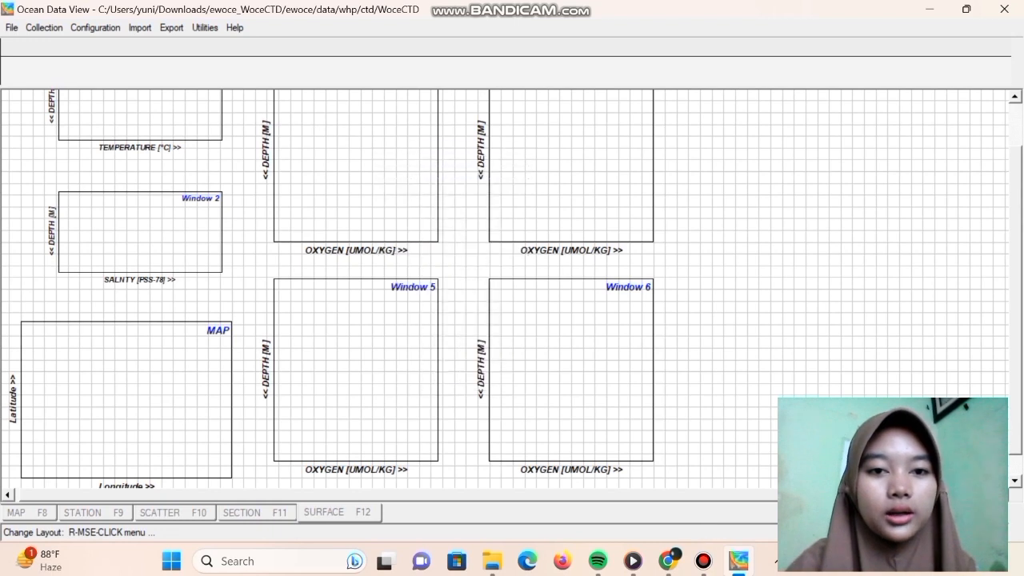
{"action": "left_click", "coordinate": [408, 186]}
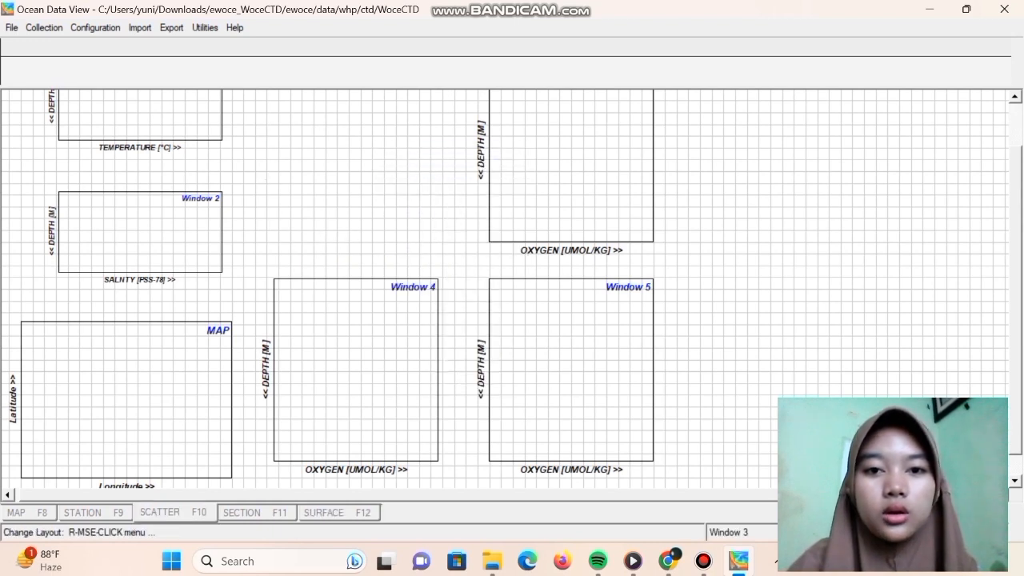
{"action": "right_click", "coordinate": [565, 150]}
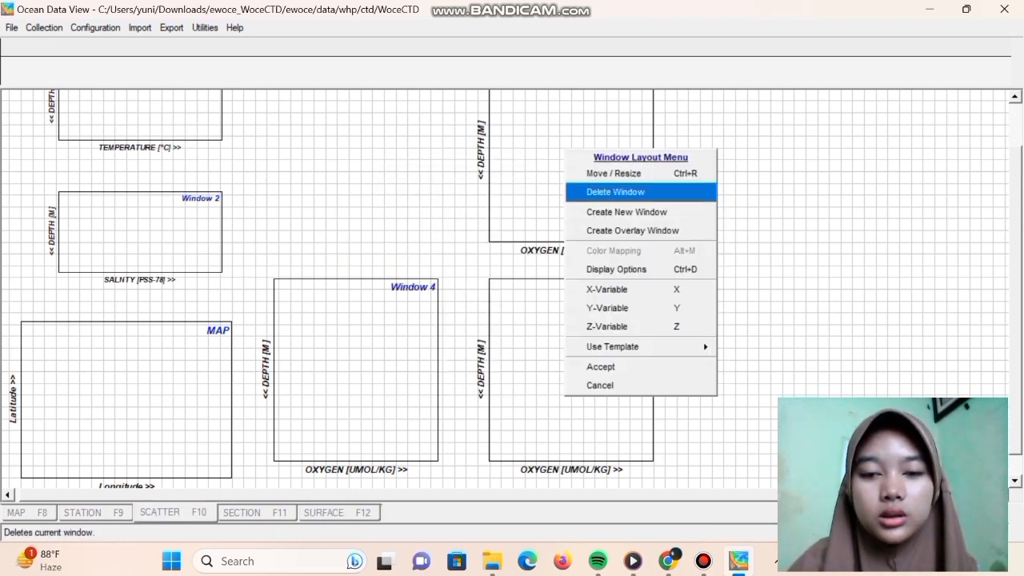
{"action": "left_click", "coordinate": [616, 192]}
{"action": "right_click", "coordinate": [575, 319]}
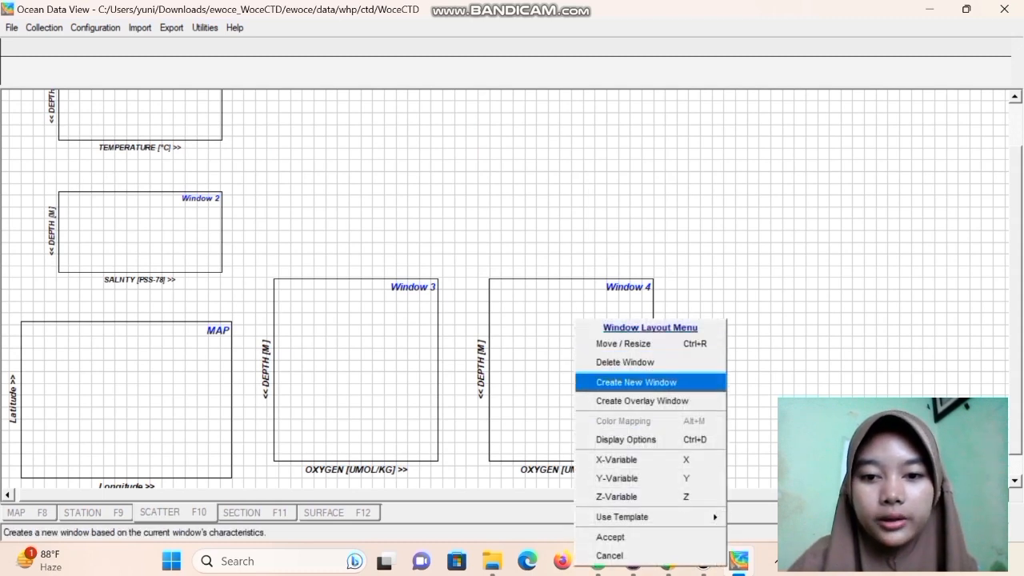
{"action": "left_click", "coordinate": [625, 362]}
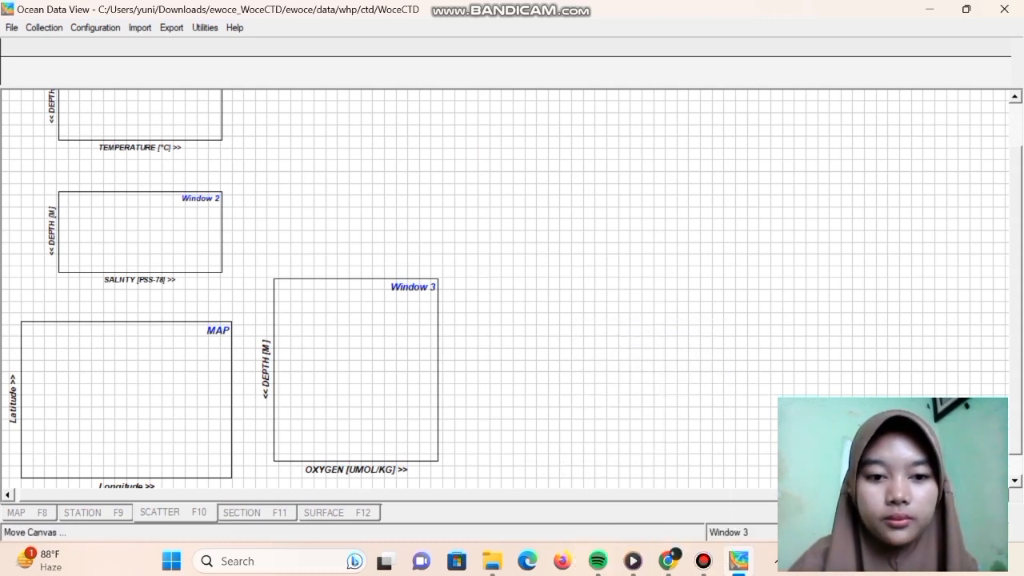
Delete the remaining oxygen window from the scatter layout.
{"action": "right_click", "coordinate": [317, 152]}
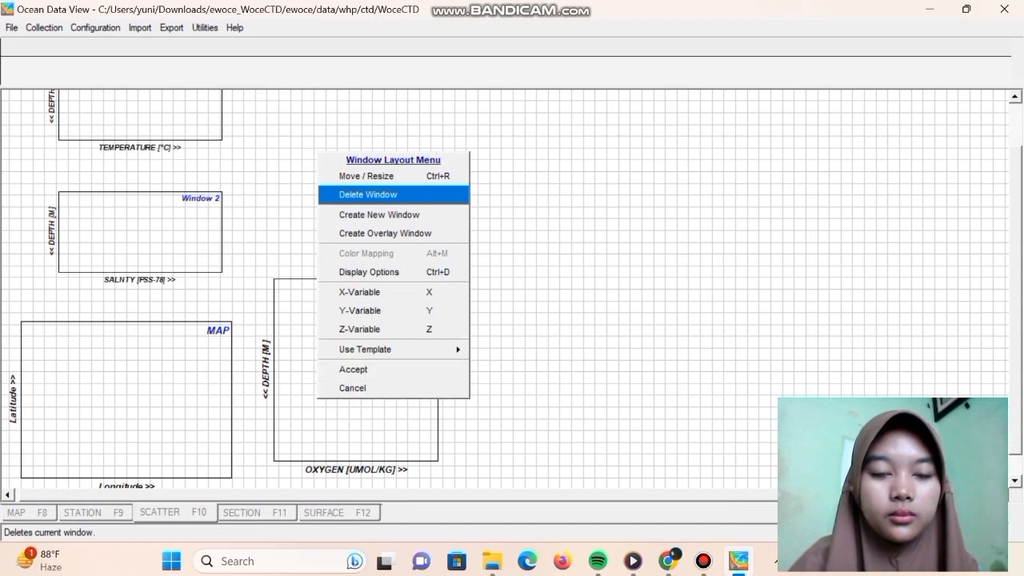
{"action": "left_click", "coordinate": [368, 194]}
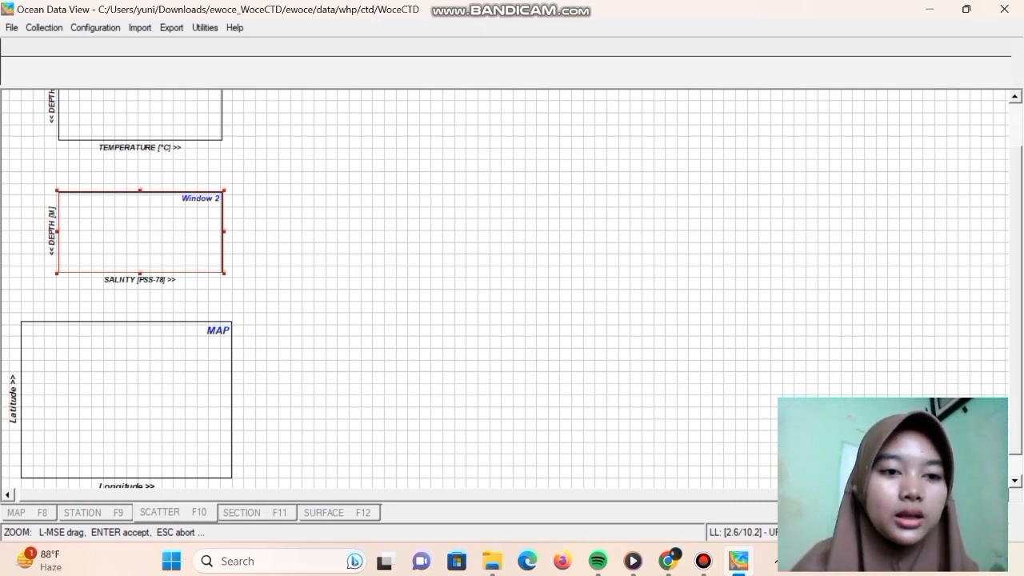
{"action": "key", "text": "Escape"}
Move the salinity window beside the map and enlarge it into a tall plot with its lower-left corner at about 13/2.3.
{"action": "right_click", "coordinate": [137, 205]}
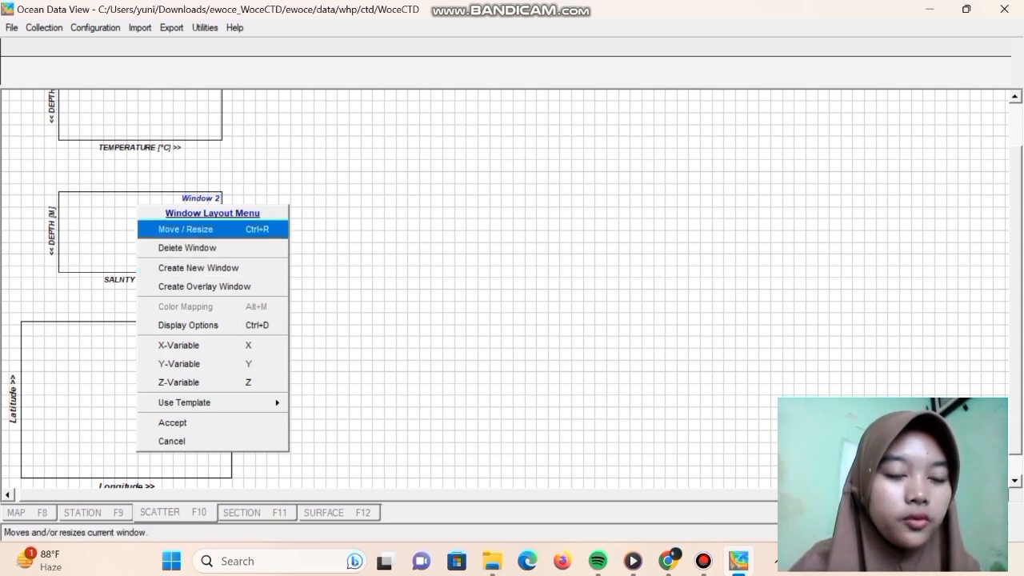
{"action": "key", "text": "Return"}
{"action": "left_click_drag", "start_coordinate": [140, 233], "coordinate": [383, 219]}
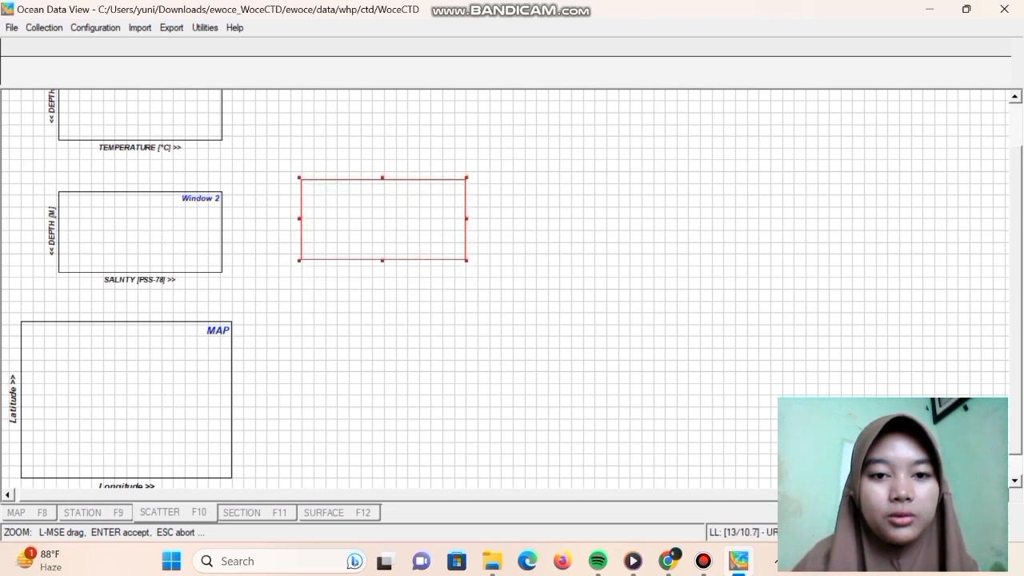
{"action": "left_click_drag", "start_coordinate": [466, 260], "coordinate": [521, 459]}
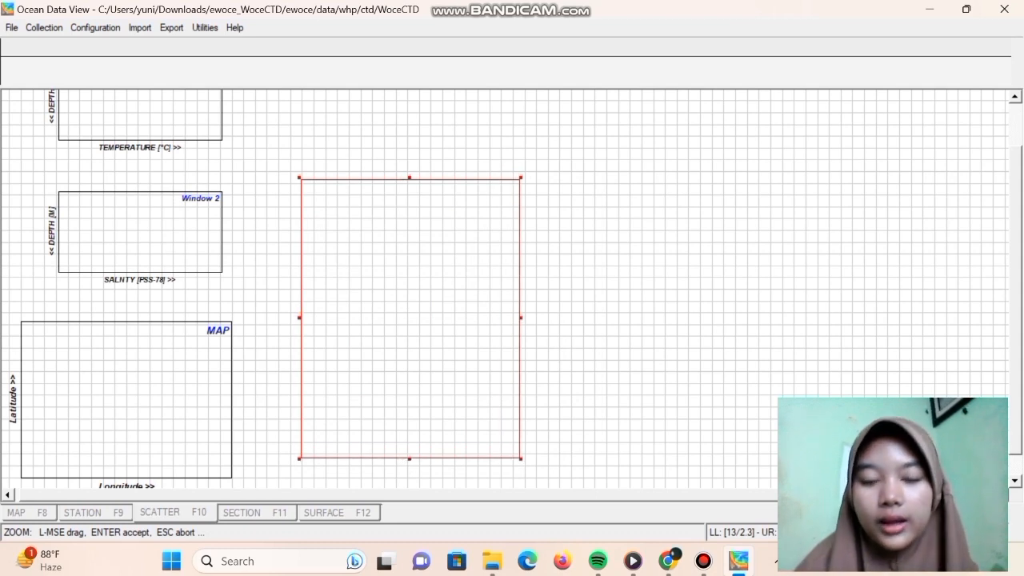
{"action": "key", "text": "Return"}
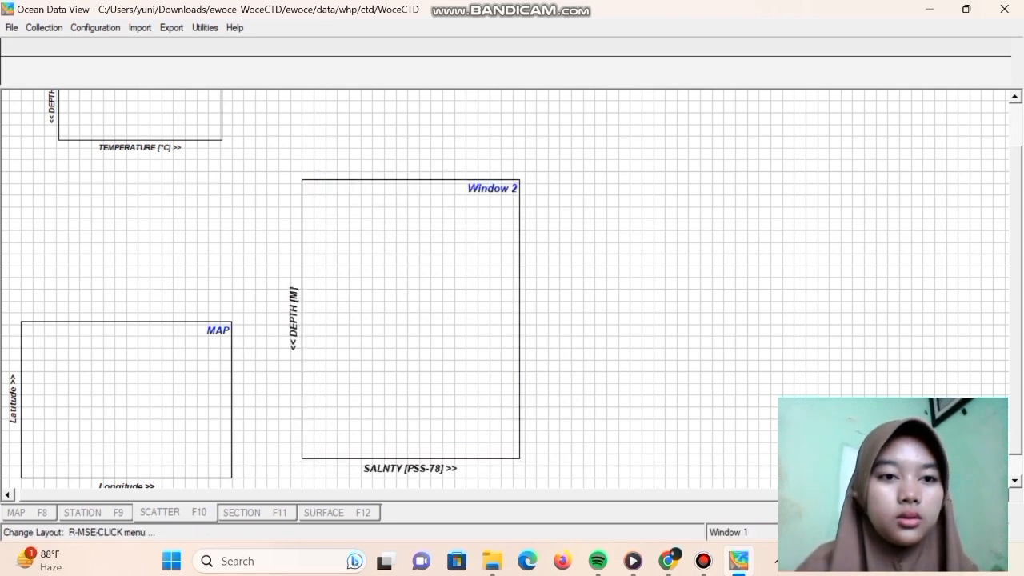
Move the temperature window beside the salinity window, enlarge it to a similar size with lower-left corner about 25.6/2.2, and accept the layout.
{"action": "right_click", "coordinate": [188, 121]}
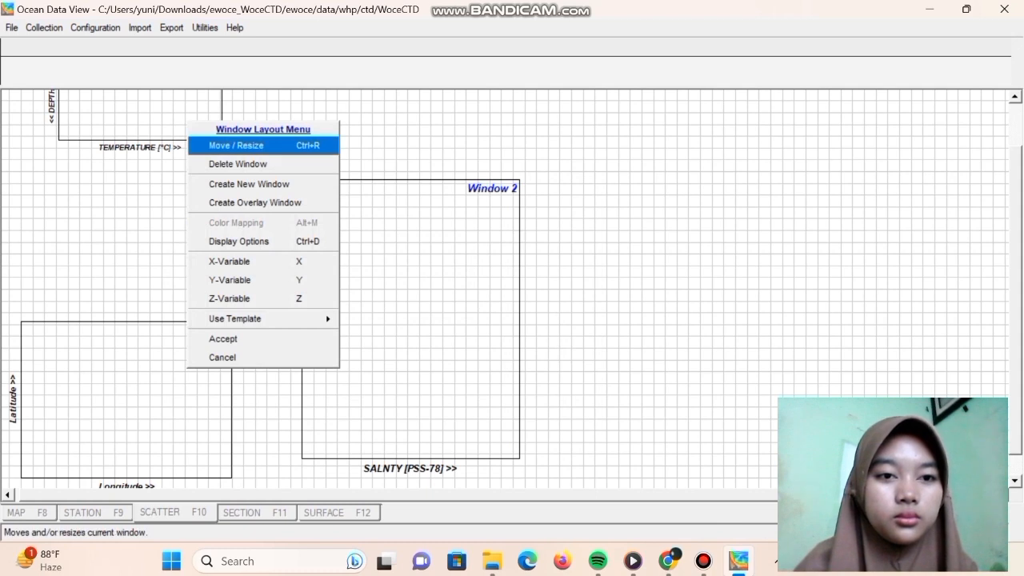
{"action": "key", "text": "Return"}
{"action": "left_click_drag", "start_coordinate": [140, 99], "coordinate": [678, 221]}
{"action": "left_click_drag", "start_coordinate": [762, 262], "coordinate": [821, 461]}
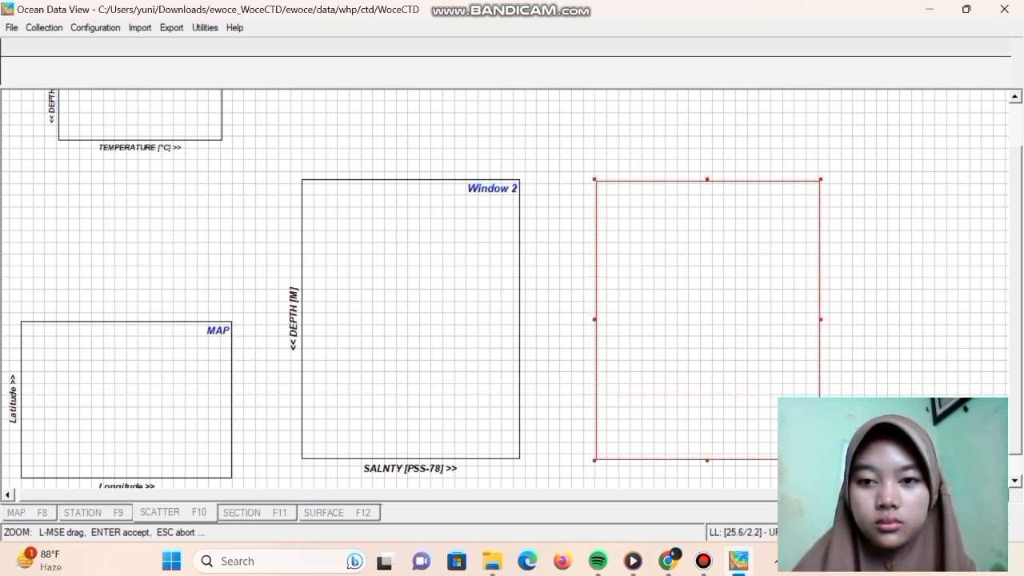
{"action": "key", "text": "Return"}
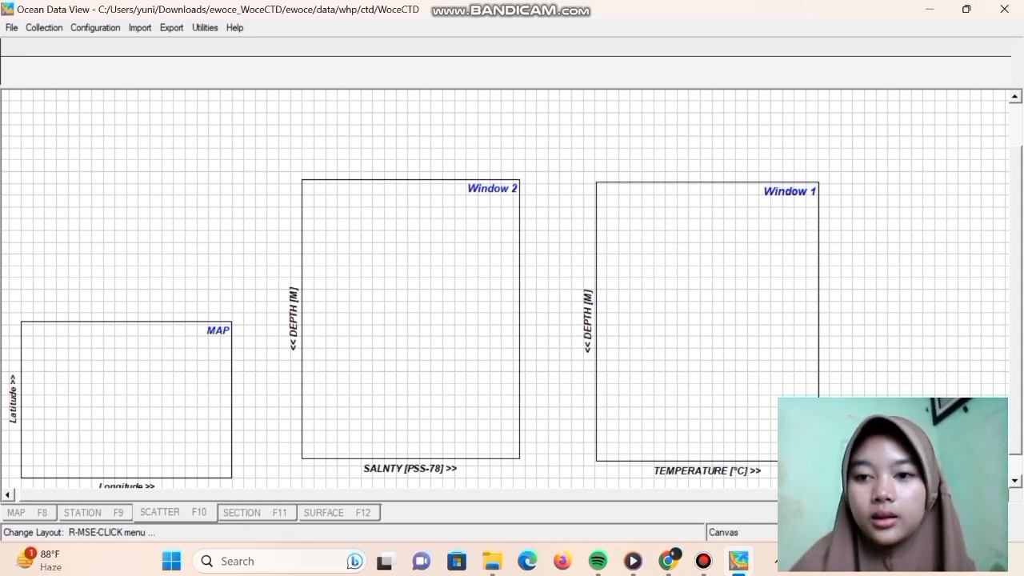
{"action": "right_click", "coordinate": [739, 210]}
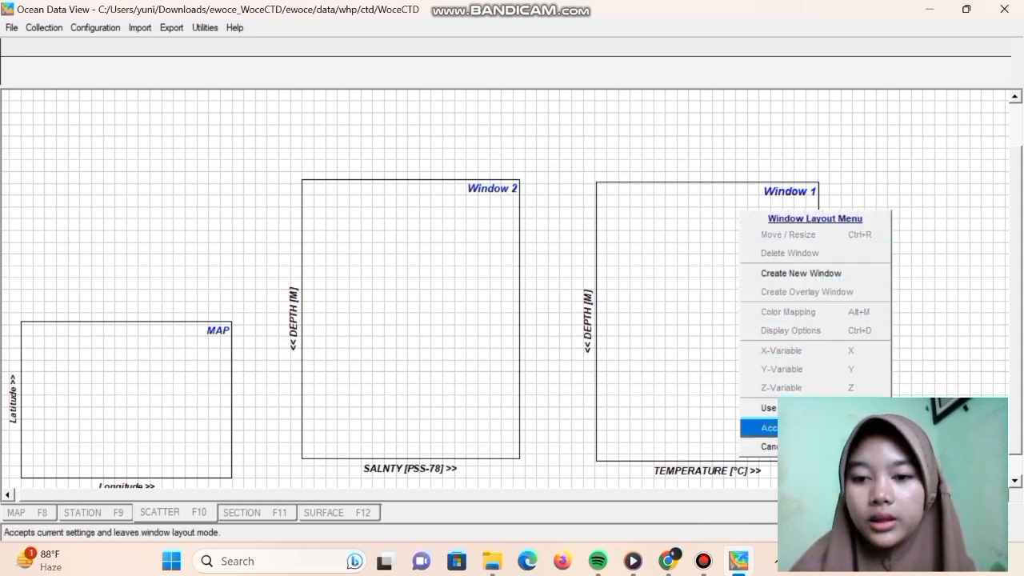
{"action": "left_click", "coordinate": [770, 428]}
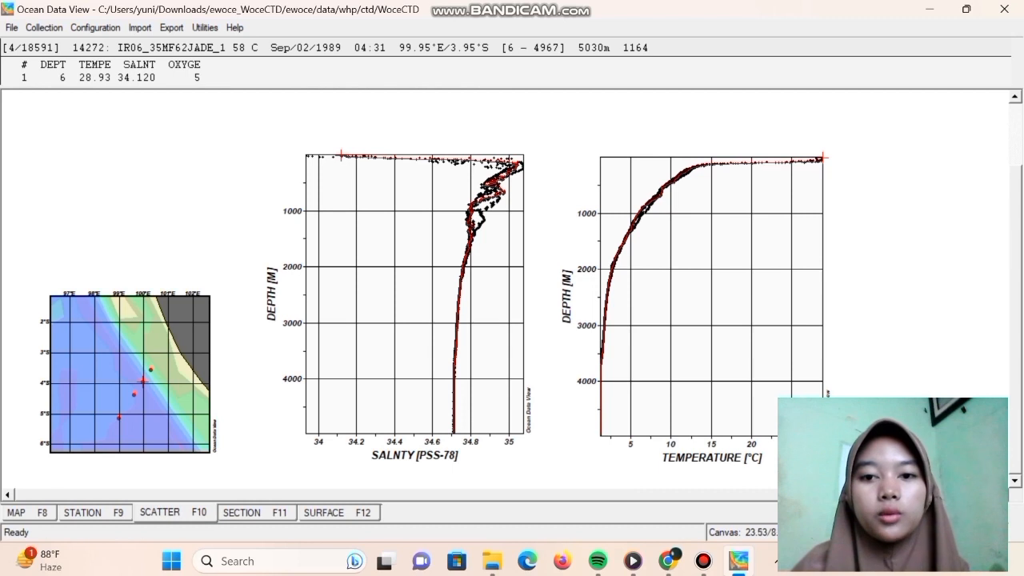
Set TEMPERATURE [°C] as the Z-variable of the temperature plot.
{"action": "right_click", "coordinate": [671, 257]}
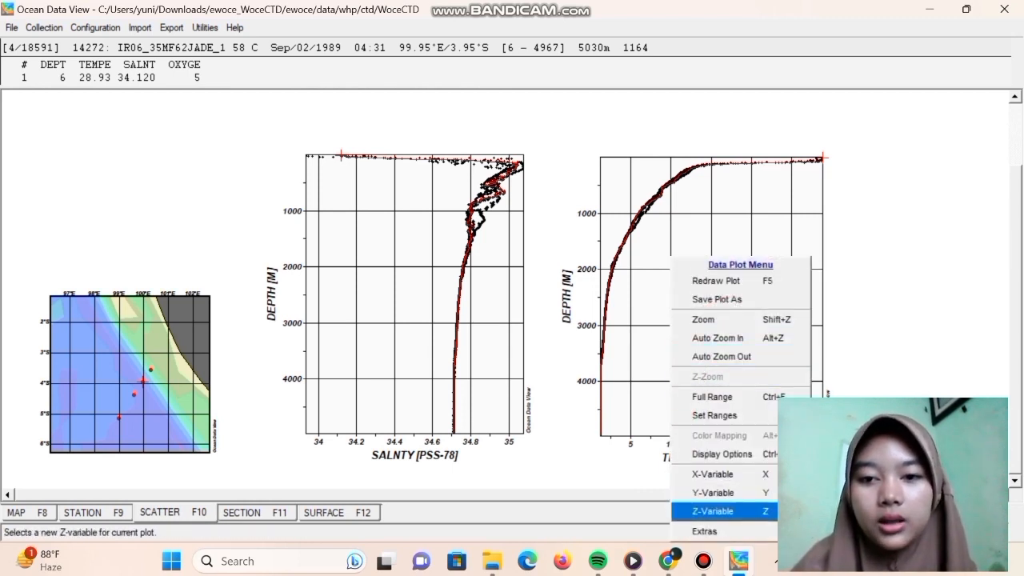
{"action": "key", "text": "Return"}
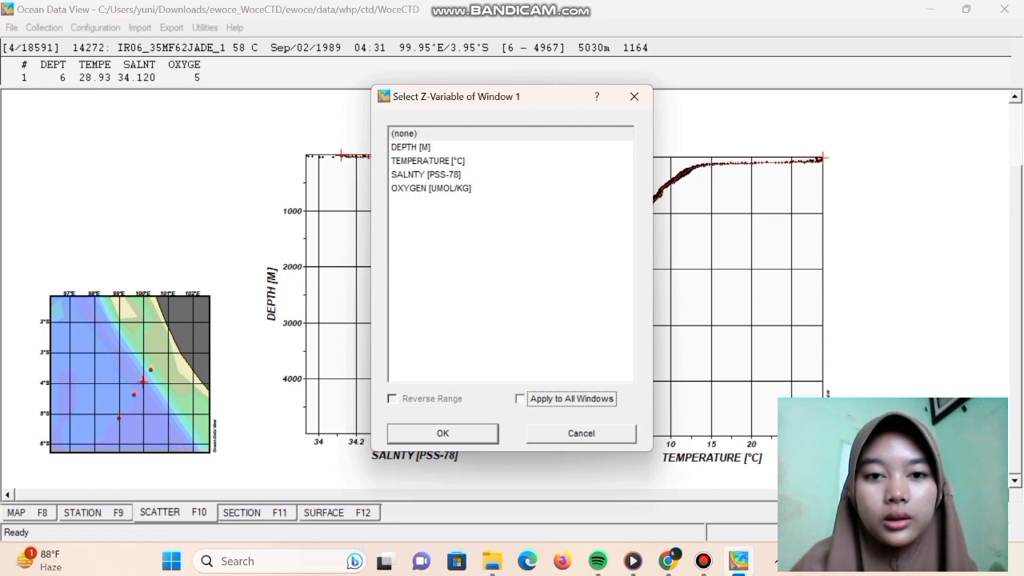
{"action": "left_click", "coordinate": [428, 161]}
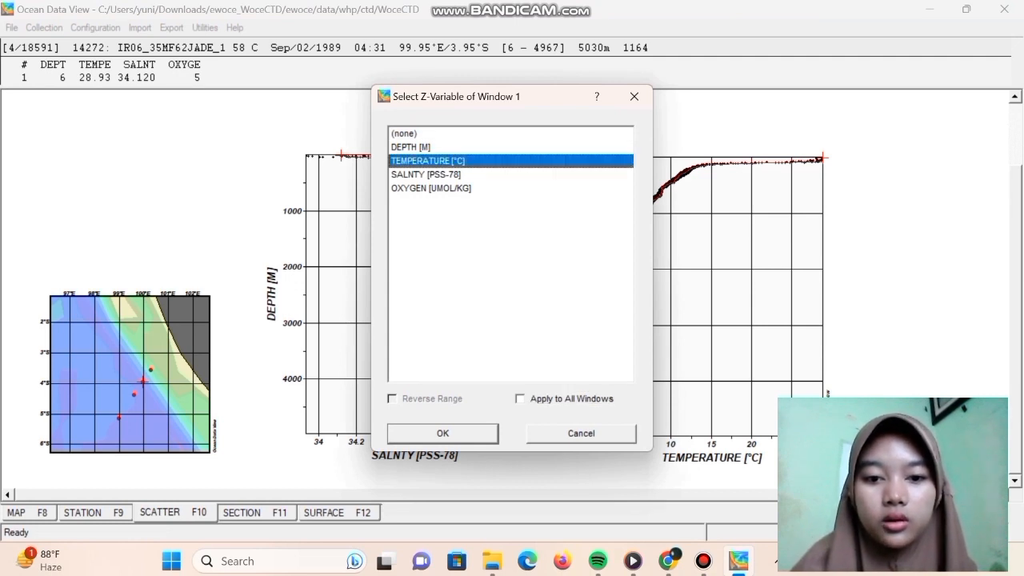
{"action": "key", "text": "Return"}
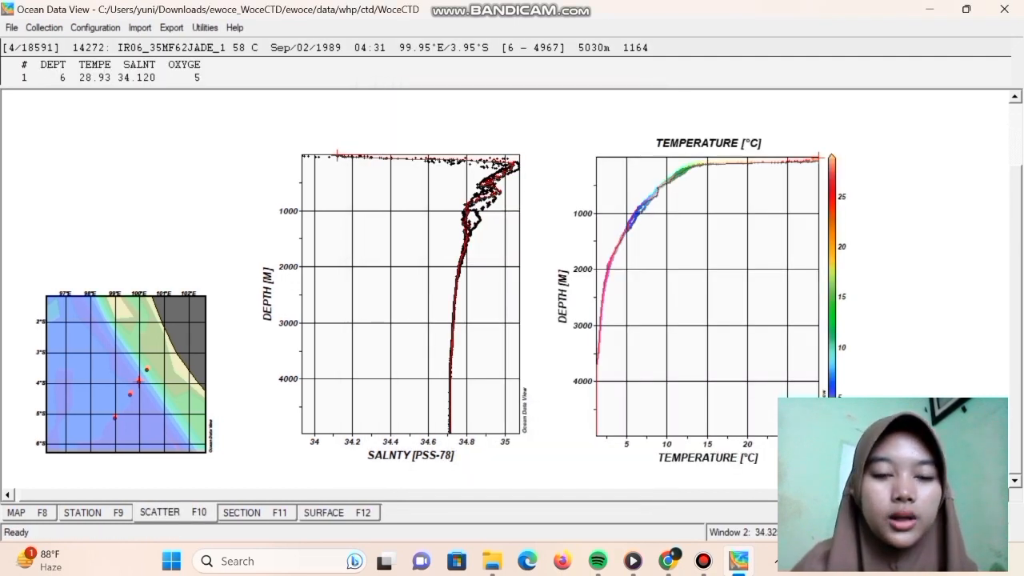
Set SALNTY [PSS-78] as the Z-variable of the salinity plot.
{"action": "right_click", "coordinate": [377, 262]}
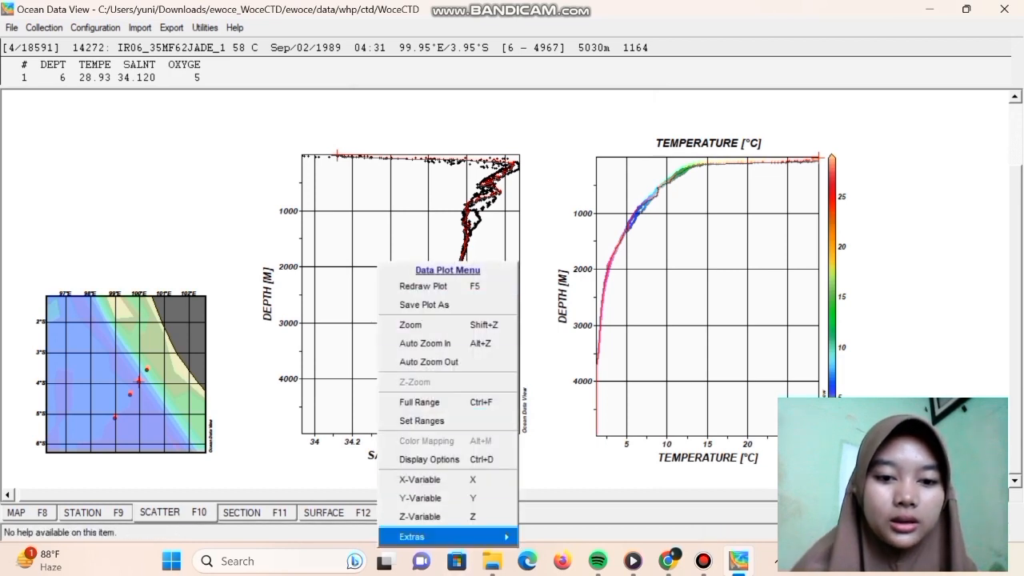
{"action": "left_click", "coordinate": [432, 516]}
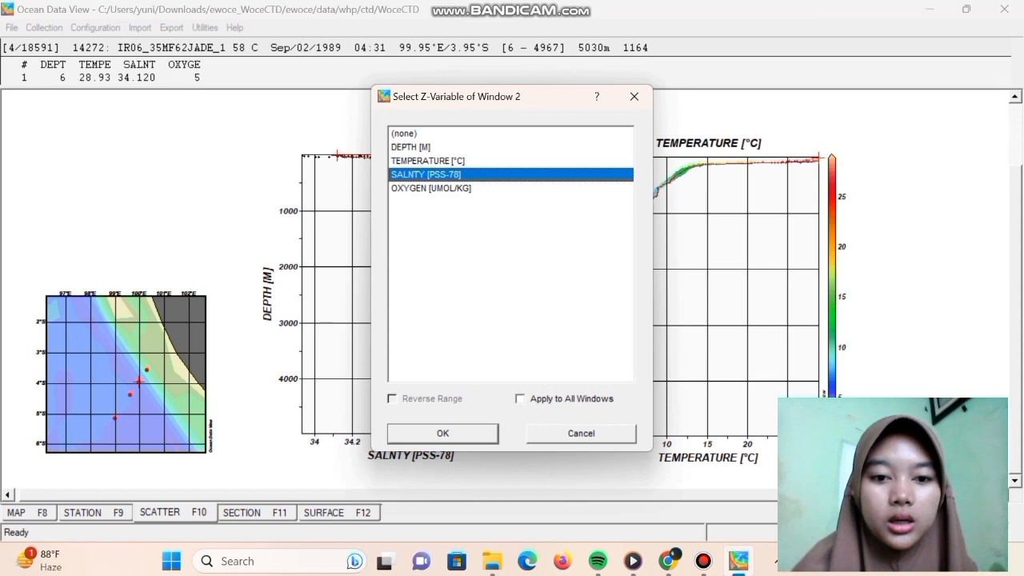
{"action": "left_click", "coordinate": [443, 433]}
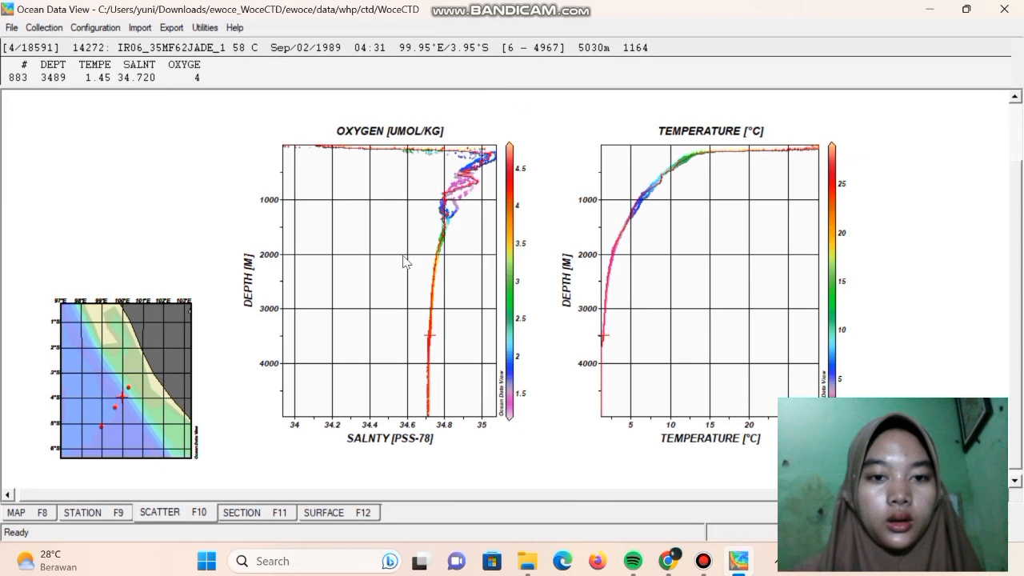
Switch to the section view and define a section spine through the four stations from northeast to southwest, keeping distance as the section coordinate.
{"action": "left_click", "coordinate": [258, 513]}
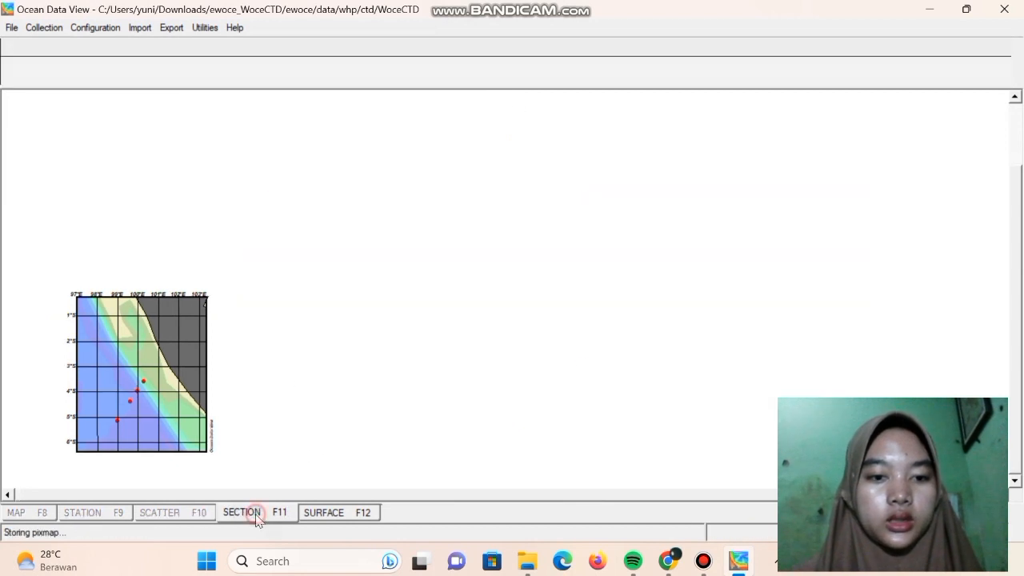
{"action": "left_click", "coordinate": [434, 296]}
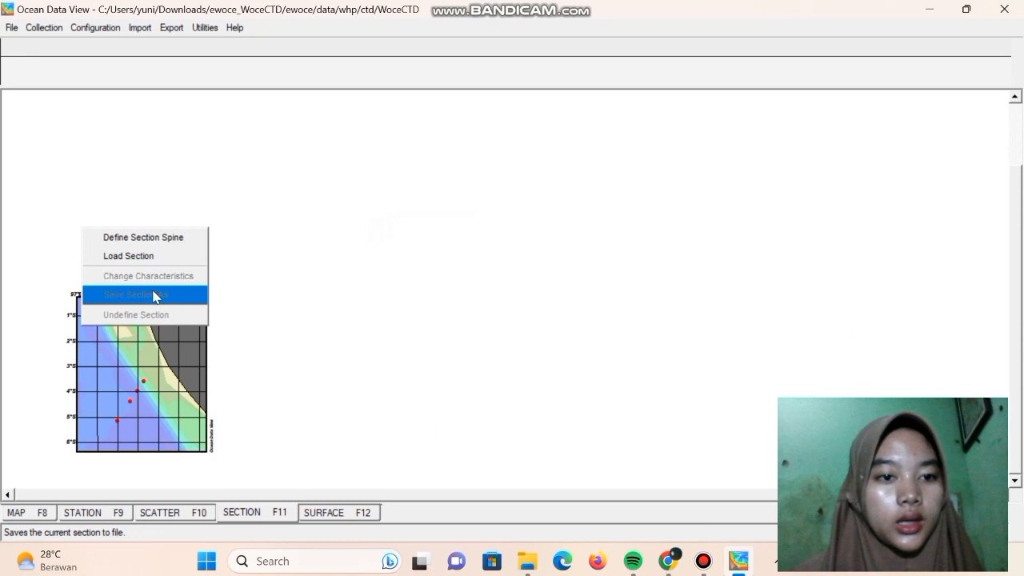
{"action": "left_click", "coordinate": [160, 237]}
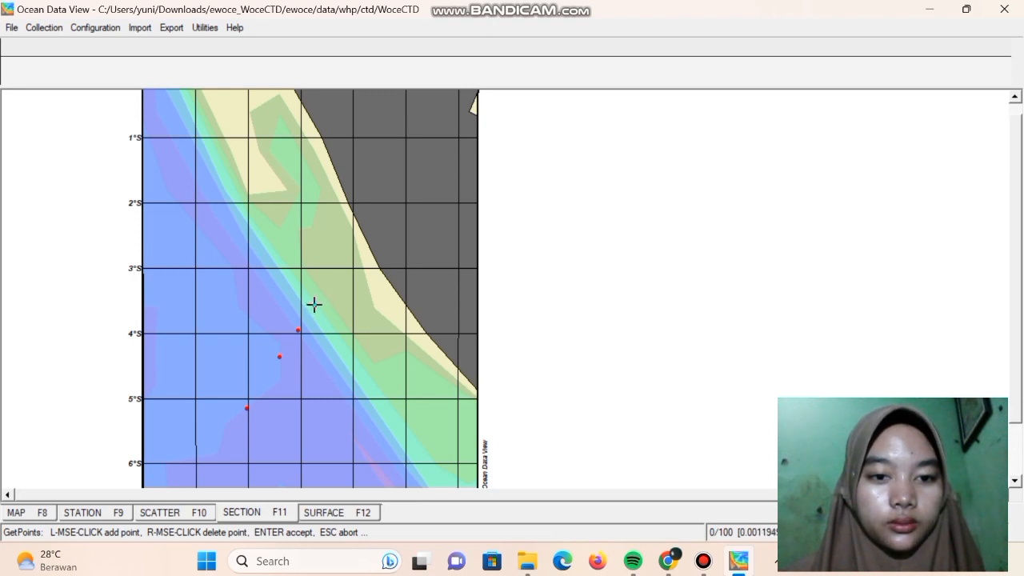
{"action": "left_click", "coordinate": [314, 305]}
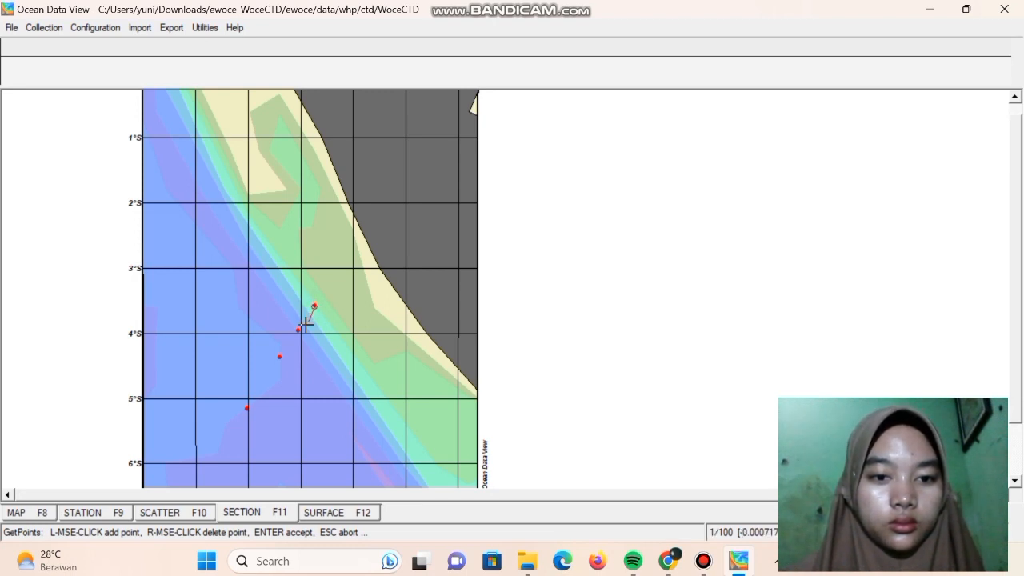
{"action": "left_click", "coordinate": [299, 329]}
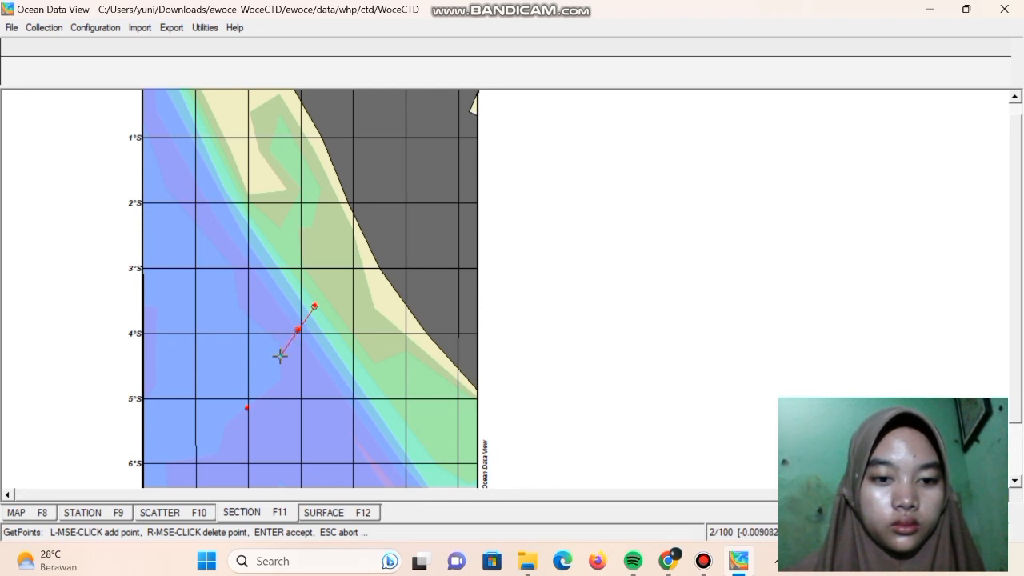
{"action": "left_click", "coordinate": [279, 356]}
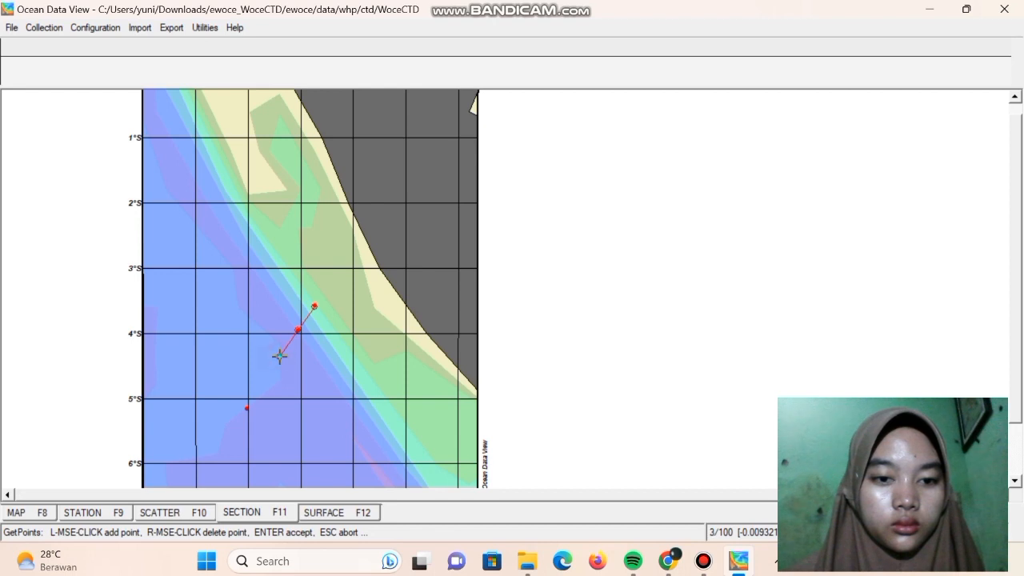
{"action": "left_click", "coordinate": [247, 407]}
{"action": "key", "text": "Return"}
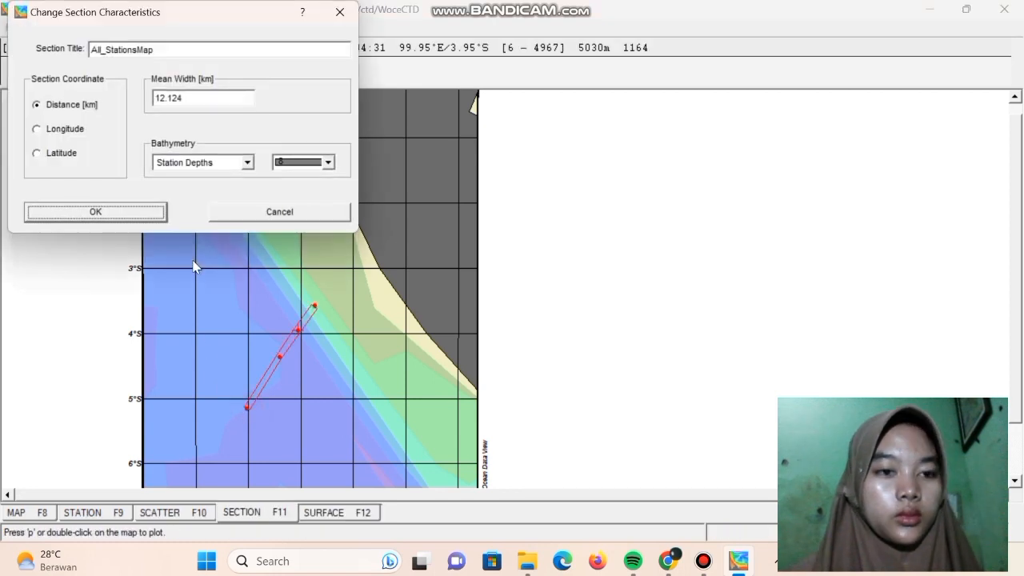
{"action": "left_click", "coordinate": [158, 214]}
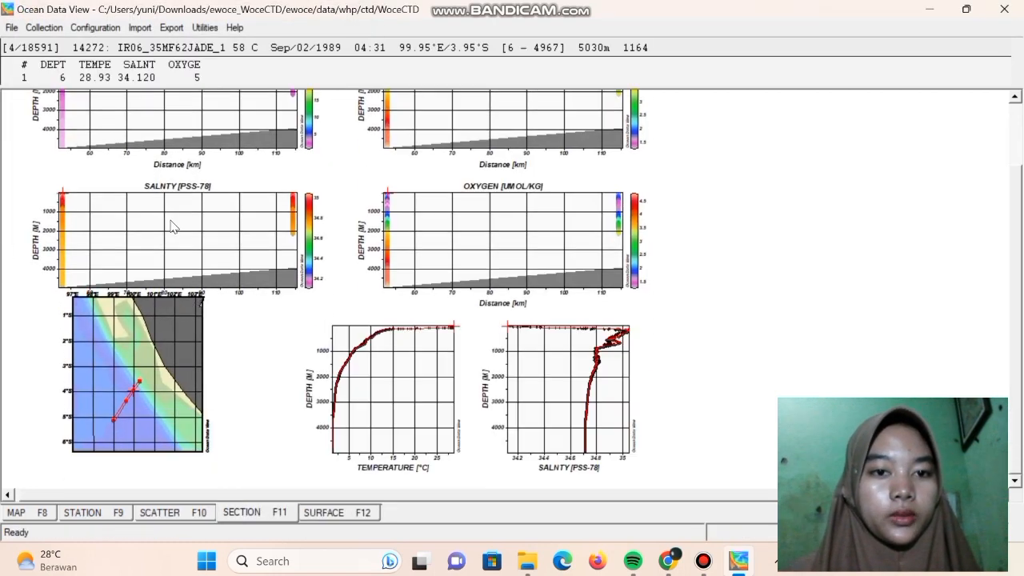
Examine the temperature, salinity and oxygen section plots against distance and depth.
{"action": "scroll", "coordinate": [348, 249], "scroll_direction": "up", "scroll_amount": 2}
{"action": "scroll", "coordinate": [348, 249], "scroll_direction": "down", "scroll_amount": 1}
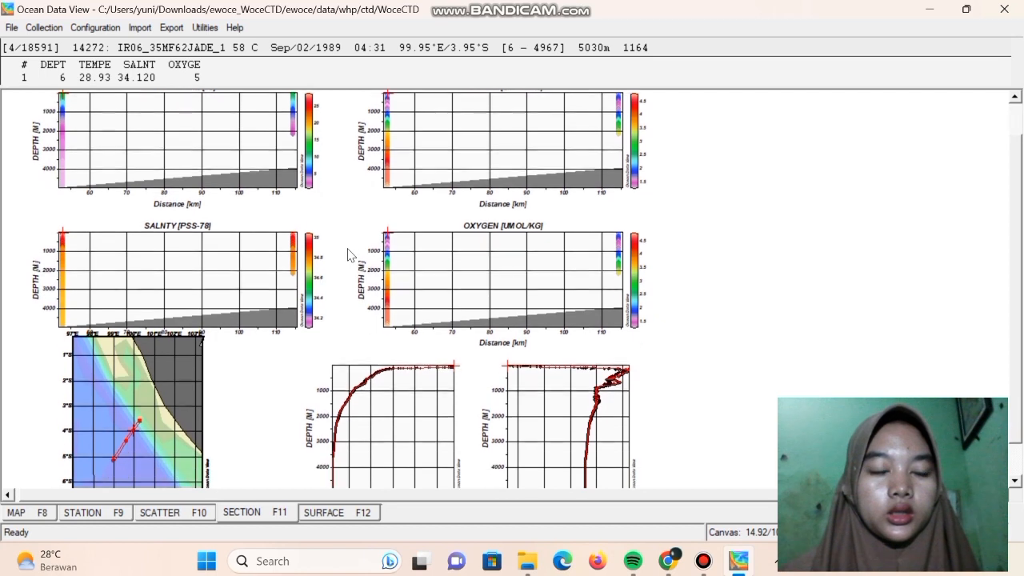
{"action": "scroll", "coordinate": [348, 254], "scroll_direction": "up", "scroll_amount": 1}
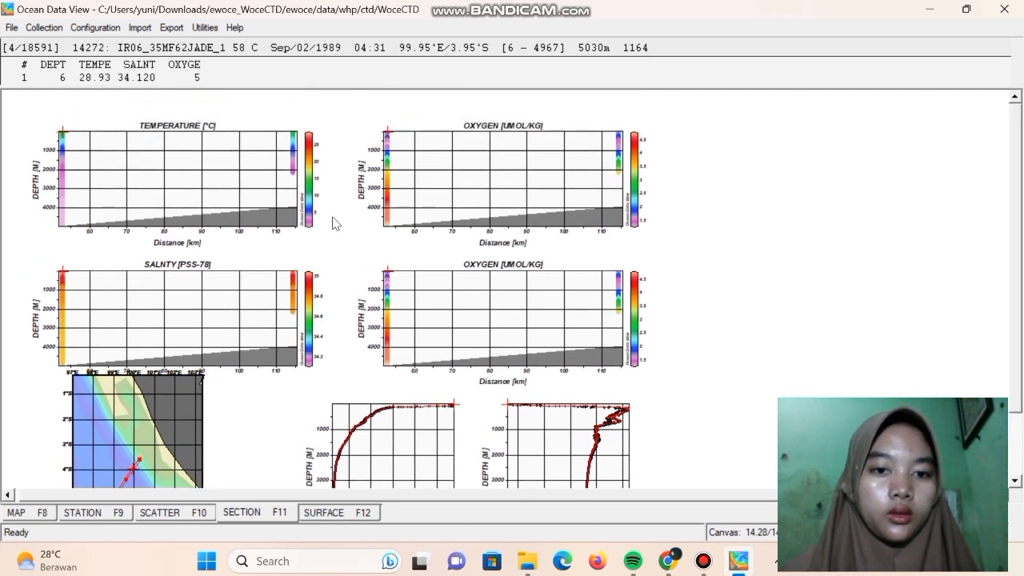
{"action": "scroll", "coordinate": [335, 223], "scroll_direction": "down", "scroll_amount": 1}
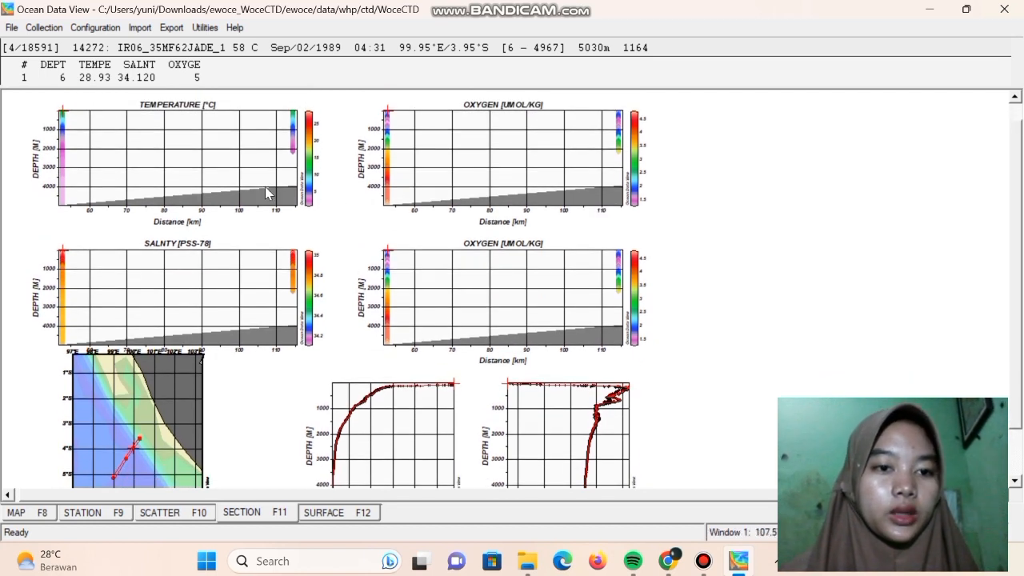
{"action": "scroll", "coordinate": [266, 186], "scroll_direction": "down", "scroll_amount": 1}
{"action": "scroll", "coordinate": [265, 185], "scroll_direction": "up", "scroll_amount": 1}
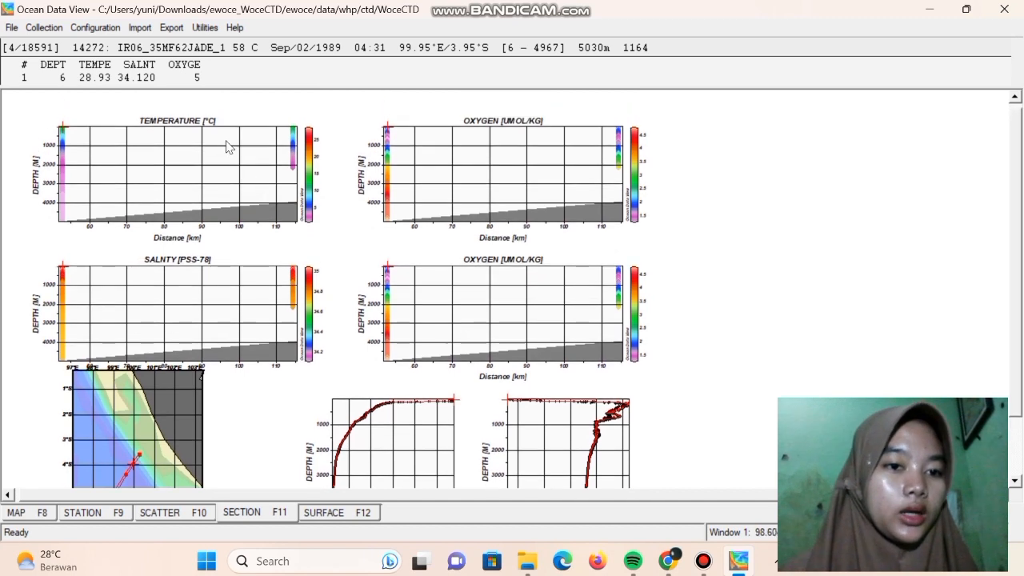
Open the window layout for editing and delete both oxygen section windows.
{"action": "right_click", "coordinate": [343, 233]}
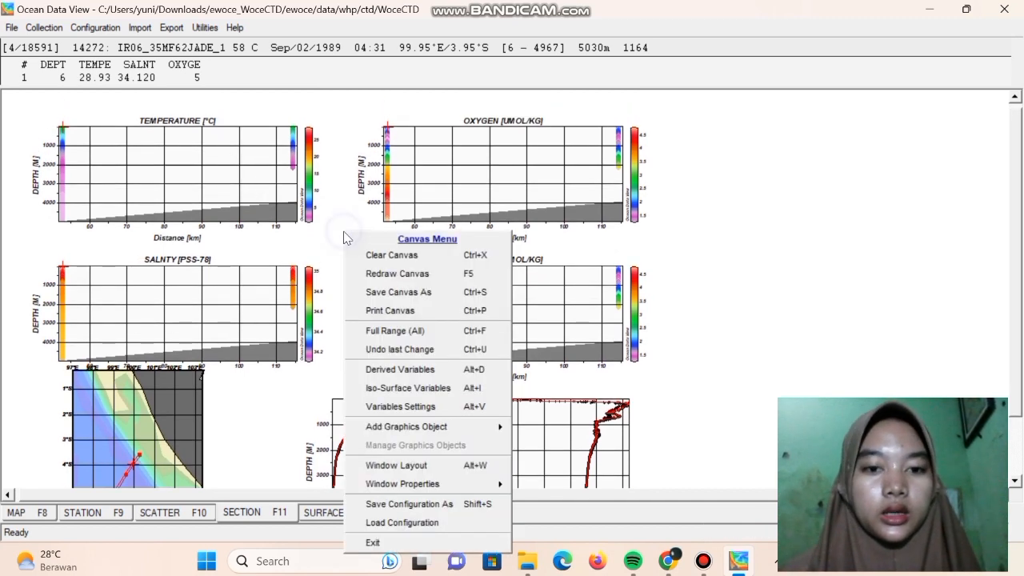
{"action": "left_click", "coordinate": [436, 469]}
{"action": "scroll", "coordinate": [436, 479], "scroll_direction": "down", "scroll_amount": 1}
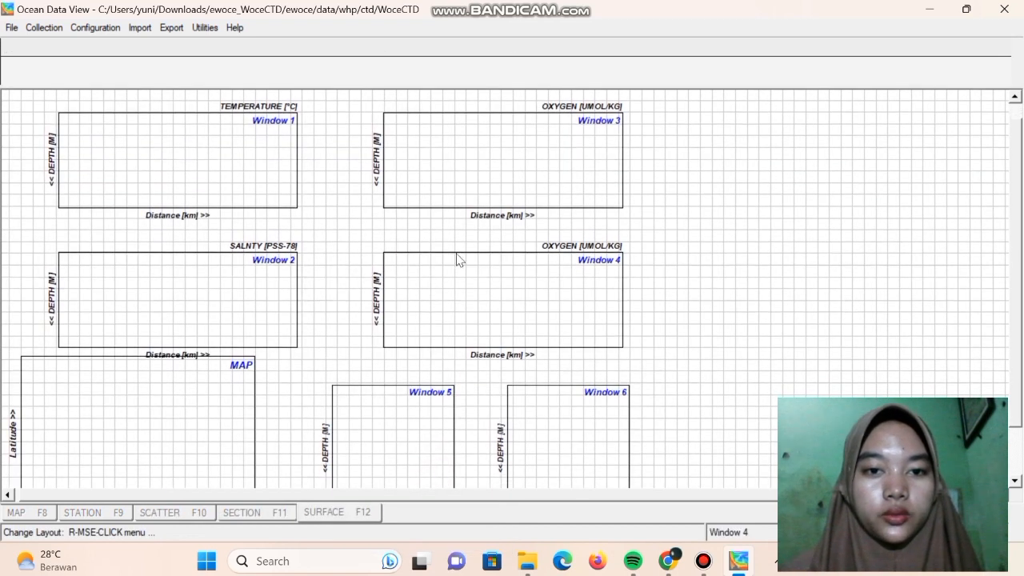
{"action": "right_click", "coordinate": [491, 141]}
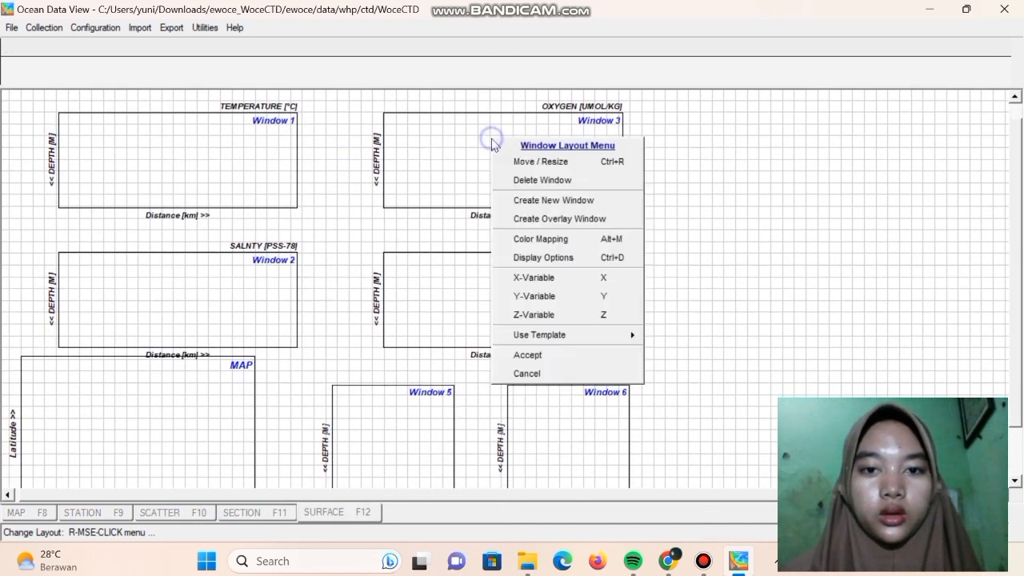
{"action": "left_click", "coordinate": [516, 181]}
{"action": "right_click", "coordinate": [516, 287]}
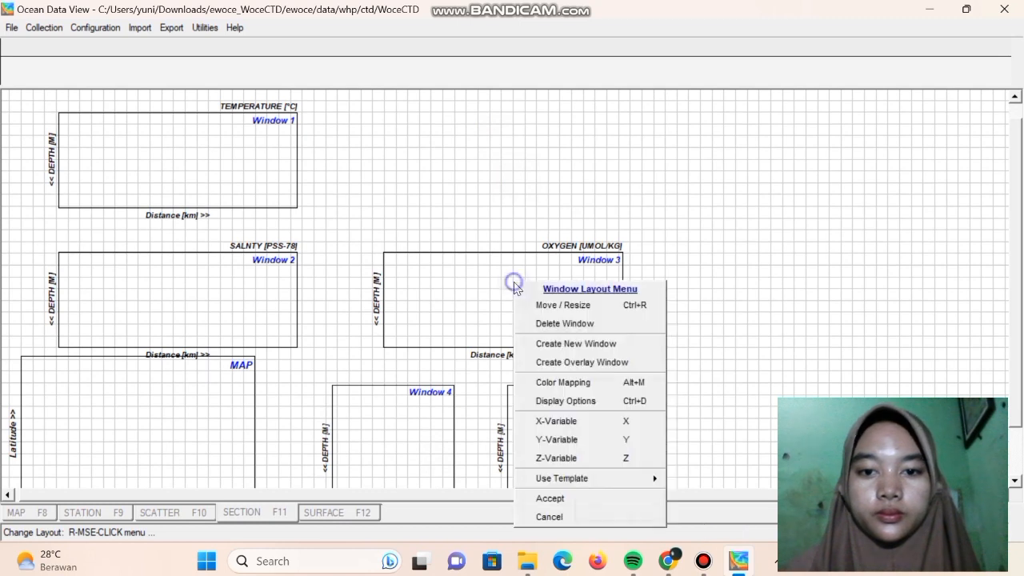
{"action": "left_click", "coordinate": [541, 321]}
Delete the two small depth profile windows beside the map from the layout.
{"action": "right_click", "coordinate": [428, 434]}
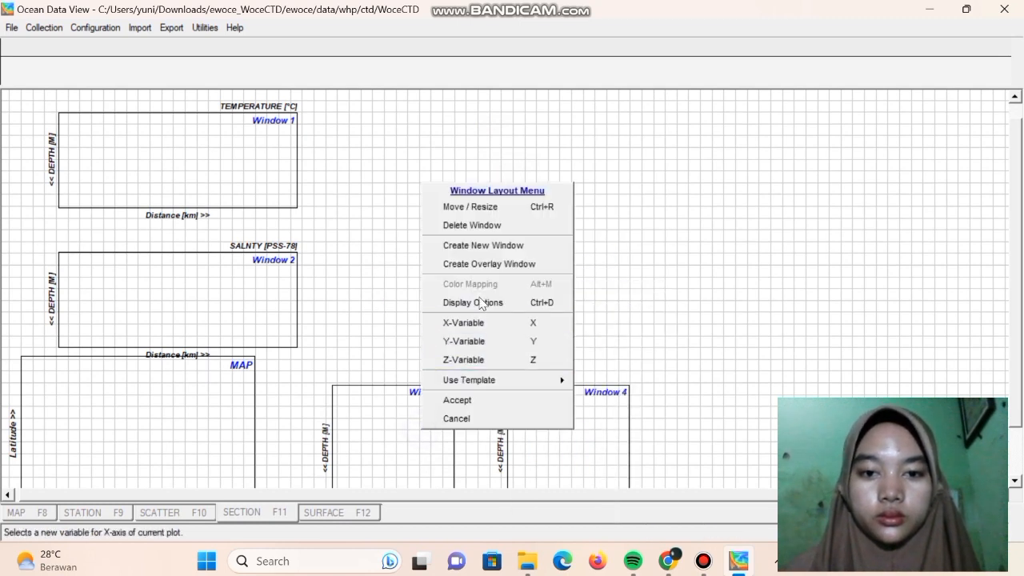
{"action": "left_click", "coordinate": [485, 222]}
{"action": "right_click", "coordinate": [565, 428]}
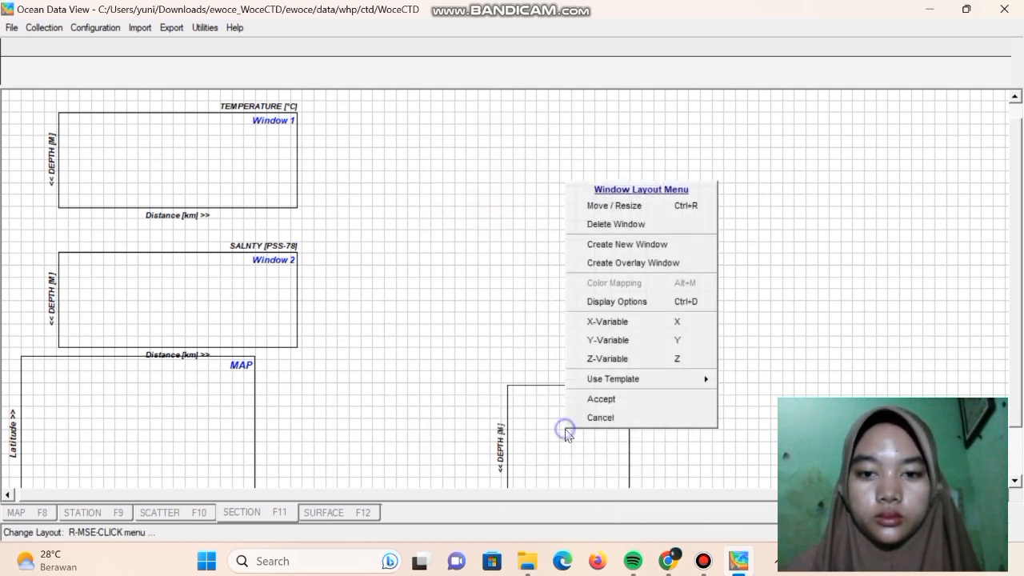
{"action": "left_click", "coordinate": [649, 223]}
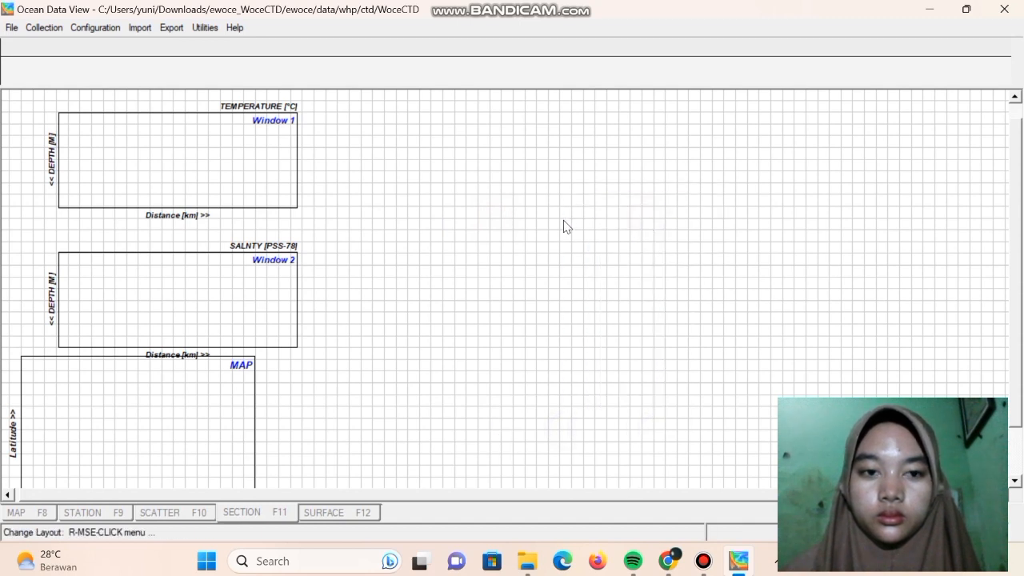
Move the temperature section window into the free area beside its old place and enlarge it to roughly double width.
{"action": "right_click", "coordinate": [234, 134]}
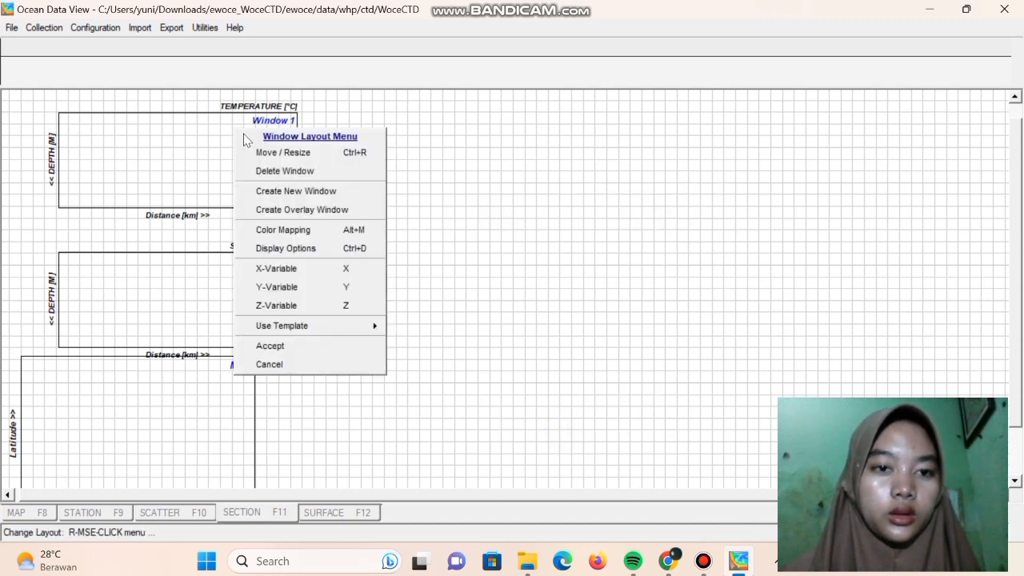
{"action": "left_click", "coordinate": [264, 152]}
{"action": "left_click_drag", "start_coordinate": [265, 153], "coordinate": [537, 159]}
{"action": "left_click_drag", "start_coordinate": [573, 213], "coordinate": [822, 270]}
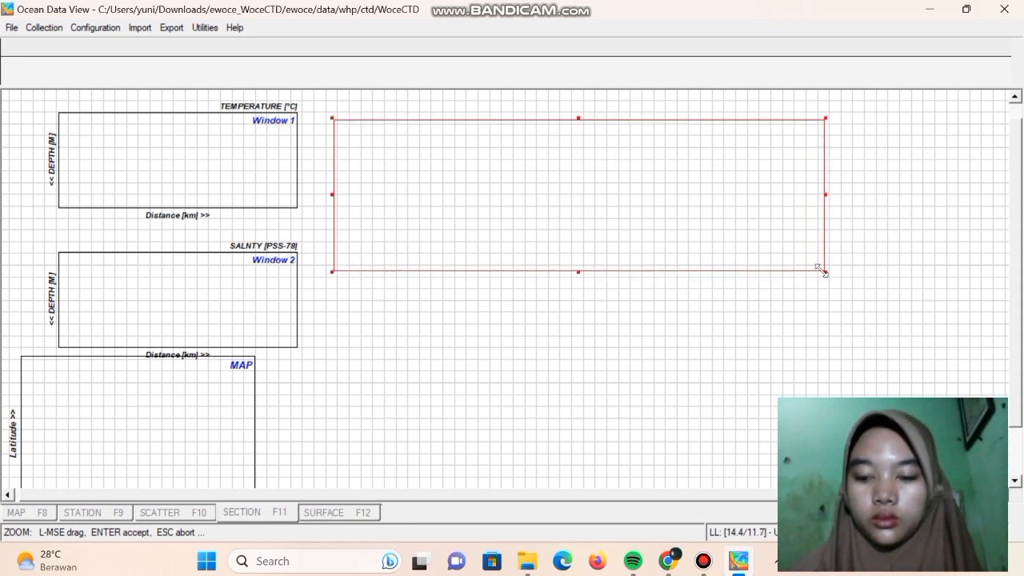
{"action": "key", "text": "Return"}
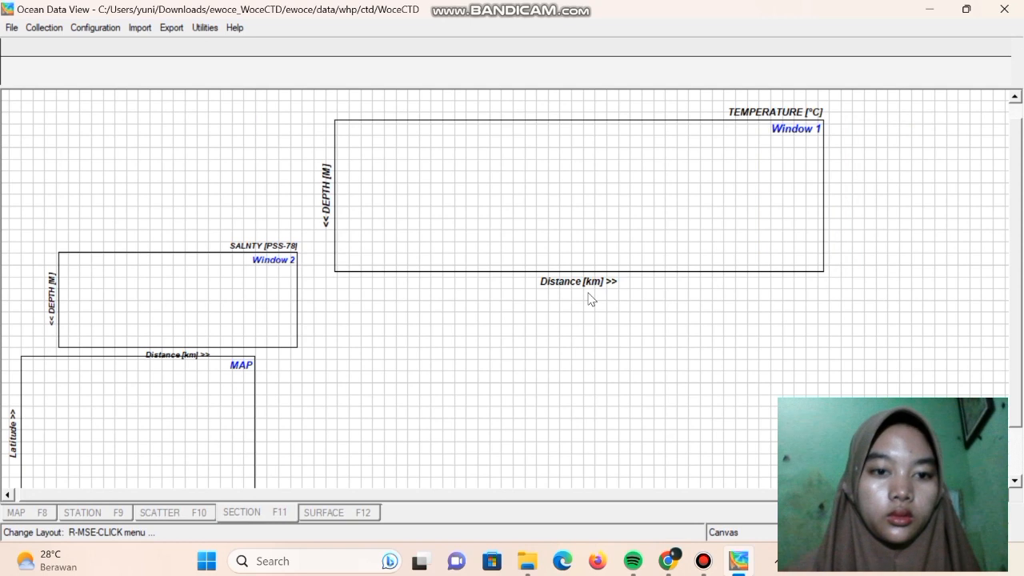
Move the salinity section window below the temperature window, enlarge it to match its width, and accept the new layout.
{"action": "right_click", "coordinate": [264, 280]}
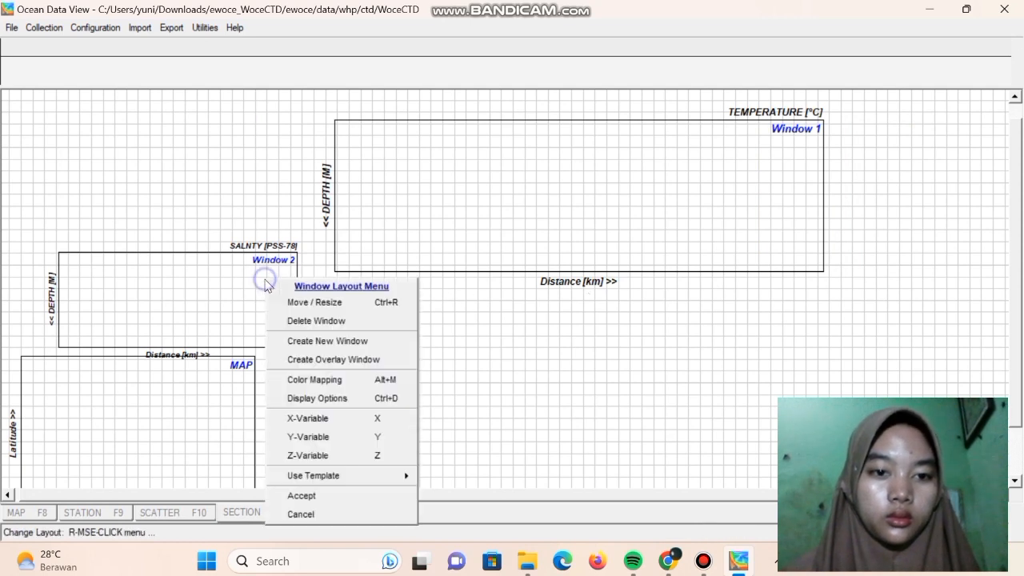
{"action": "left_click", "coordinate": [295, 302]}
{"action": "left_click_drag", "start_coordinate": [251, 290], "coordinate": [529, 363]}
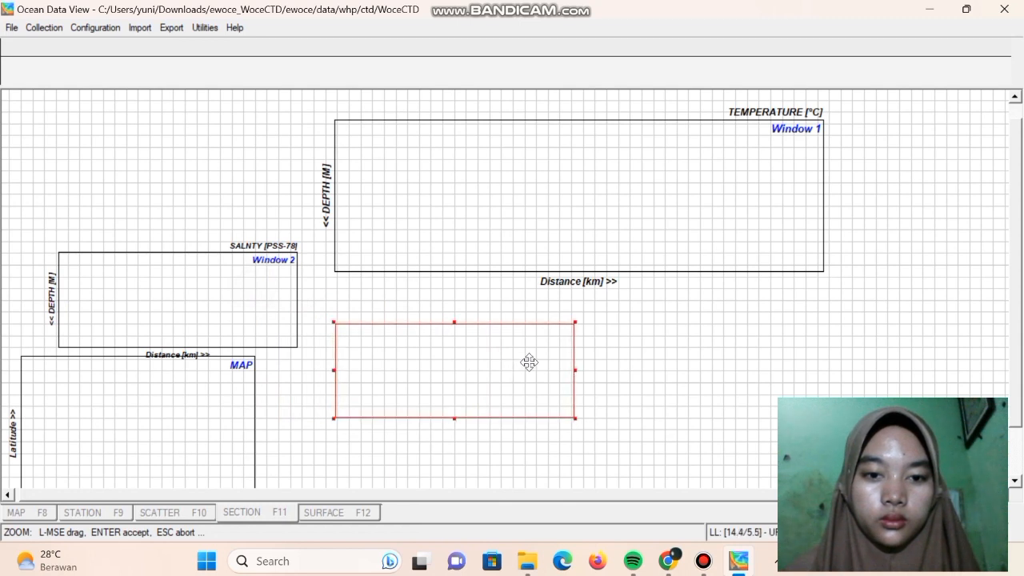
{"action": "left_click_drag", "start_coordinate": [569, 414], "coordinate": [823, 462]}
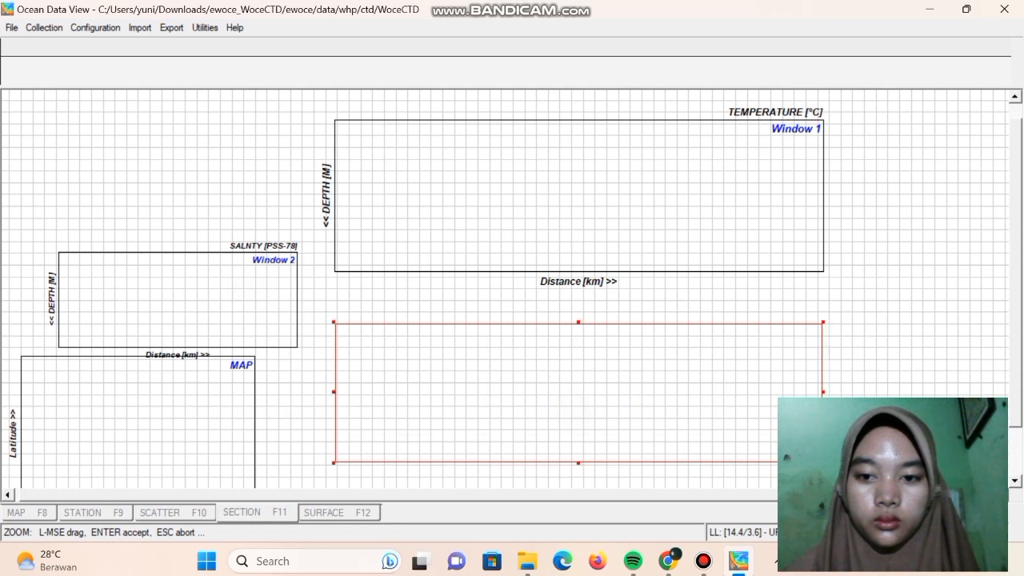
{"action": "key", "text": "Return"}
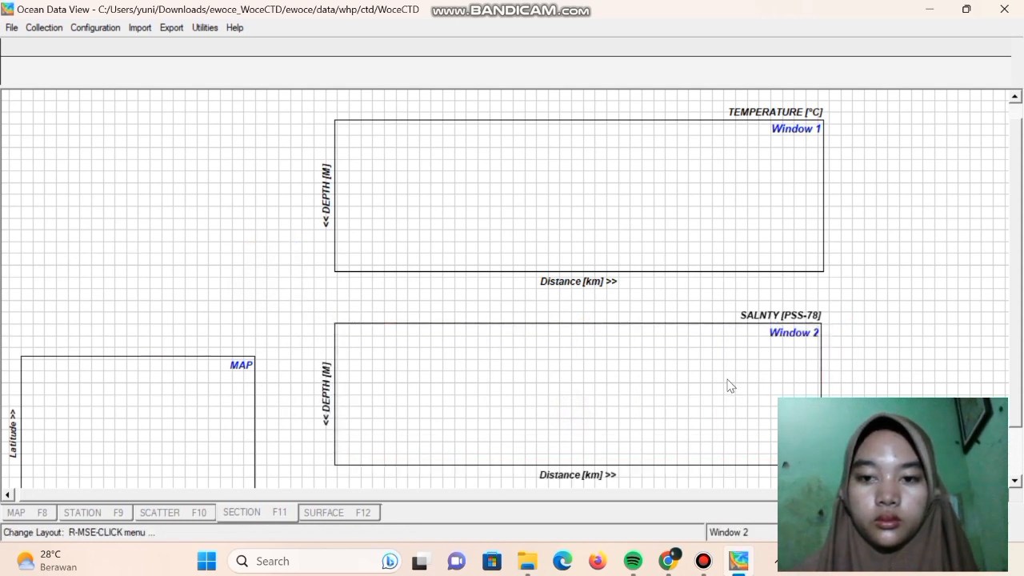
{"action": "right_click", "coordinate": [718, 304]}
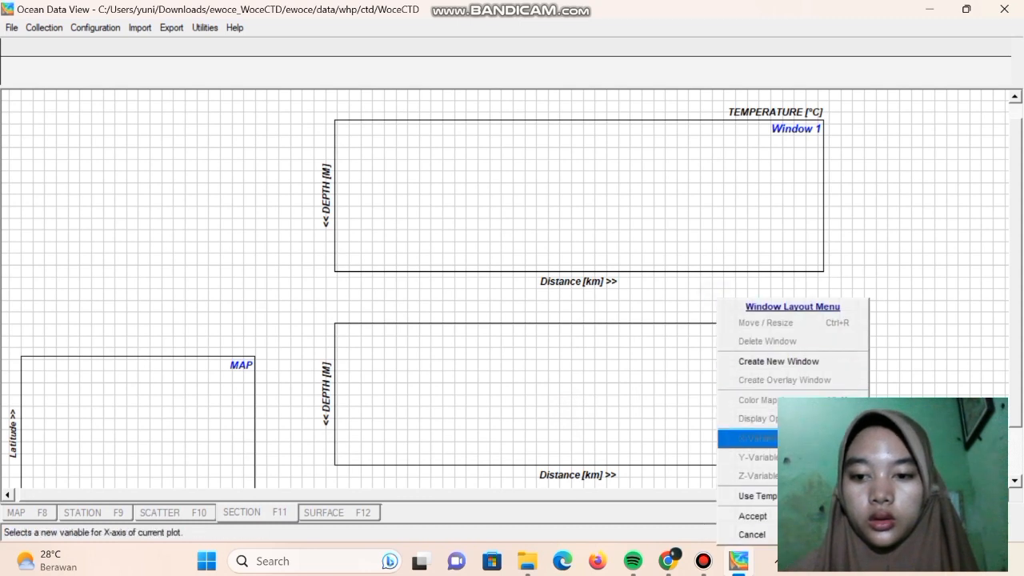
{"action": "left_click", "coordinate": [804, 516]}
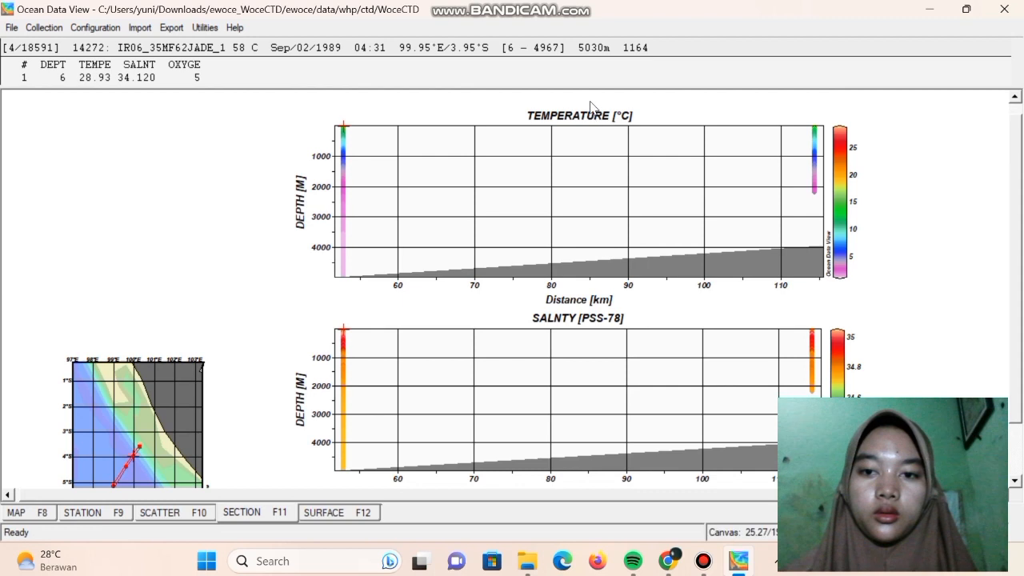
Display the temperature section as a gridded field with VG Gridding, setting the X and Y scale-lengths to 200.
{"action": "right_click", "coordinate": [580, 156]}
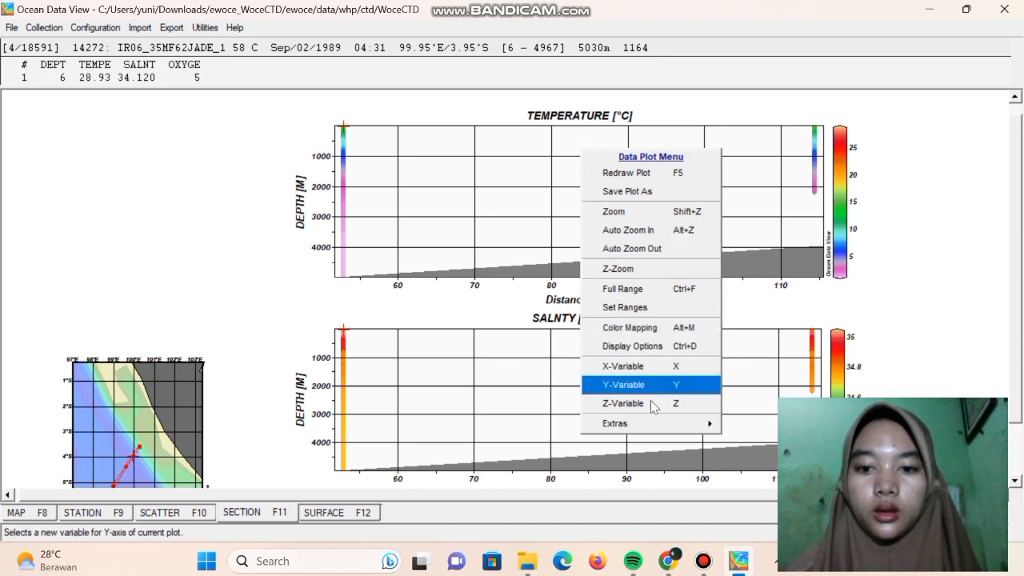
{"action": "left_click", "coordinate": [637, 347]}
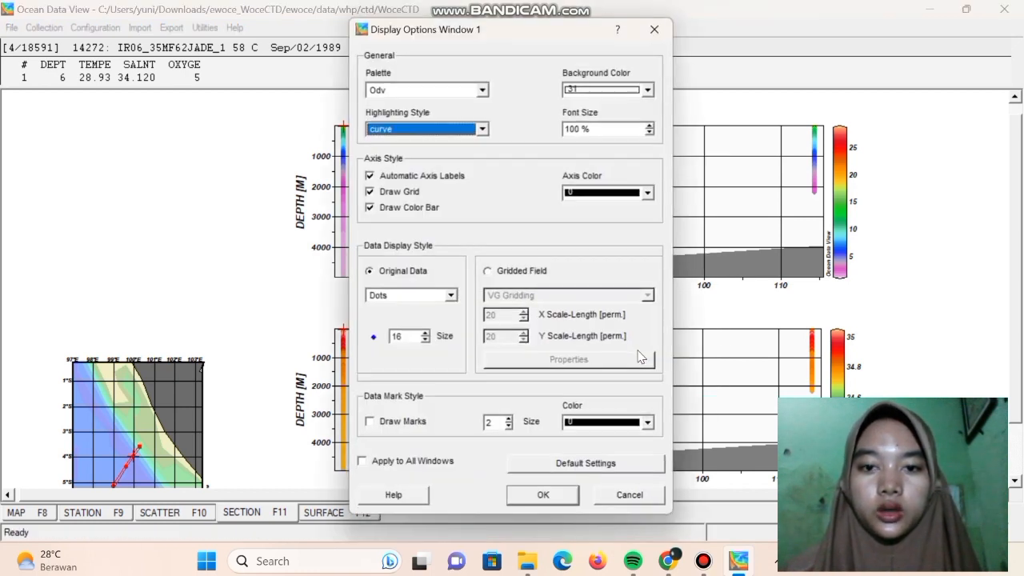
{"action": "left_click", "coordinate": [490, 274]}
{"action": "left_click", "coordinate": [519, 319]}
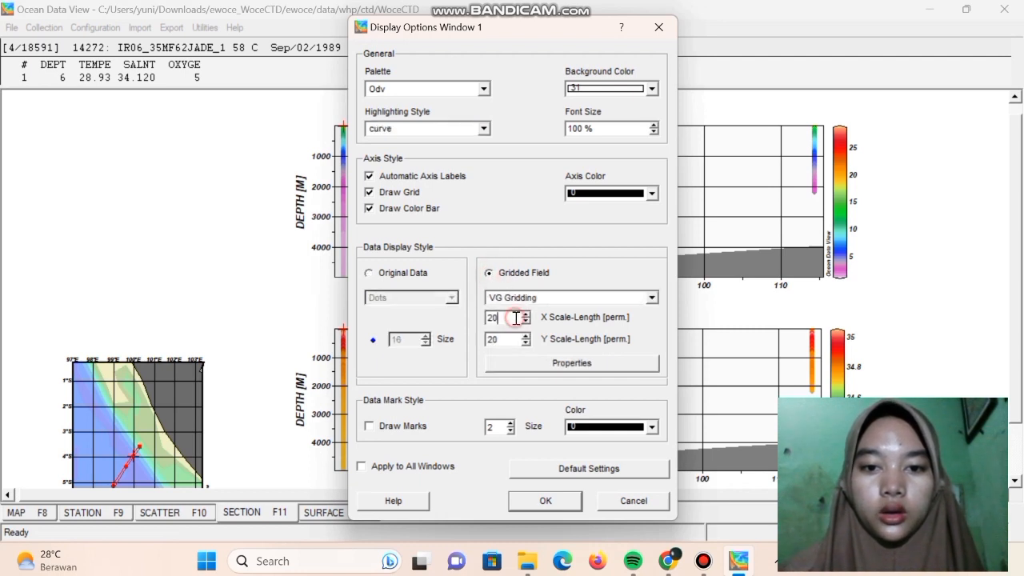
{"action": "type", "text": "0"}
{"action": "left_click", "coordinate": [506, 339]}
{"action": "type", "text": "0"}
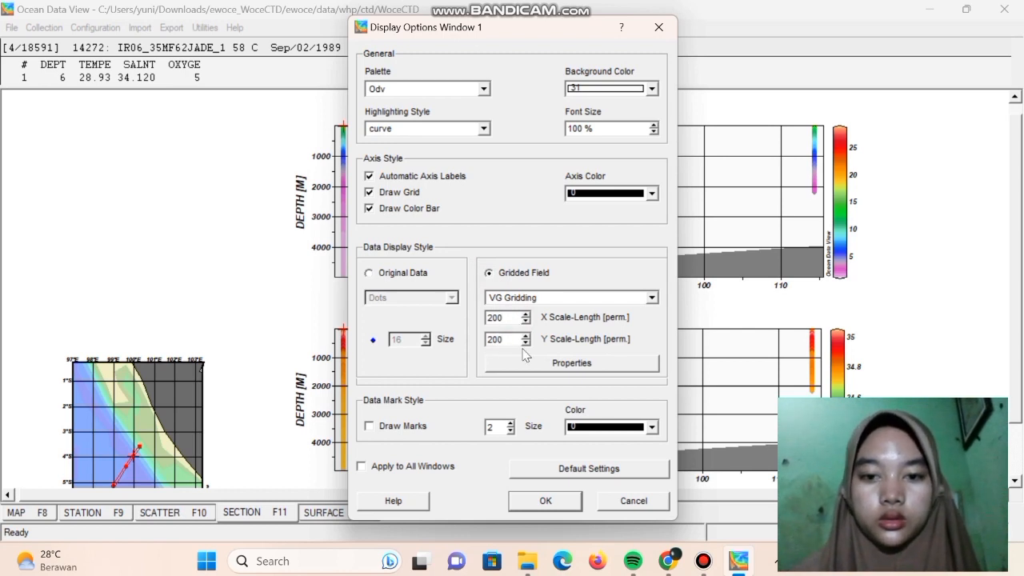
Add temperature contour lines from 0 to 30 in increments of 2.5 and apply the display options.
{"action": "left_click", "coordinate": [537, 364]}
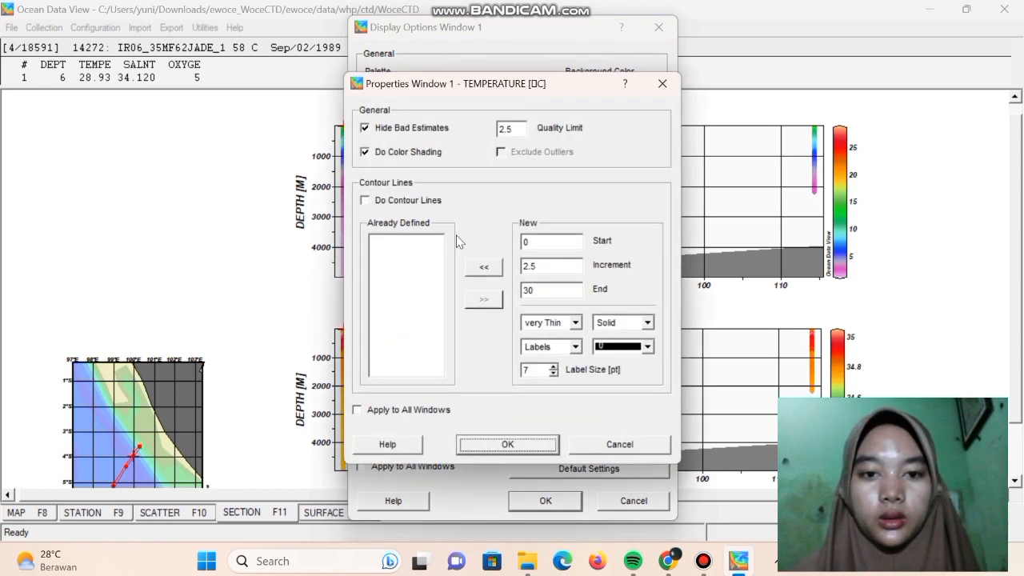
{"action": "left_click", "coordinate": [488, 268]}
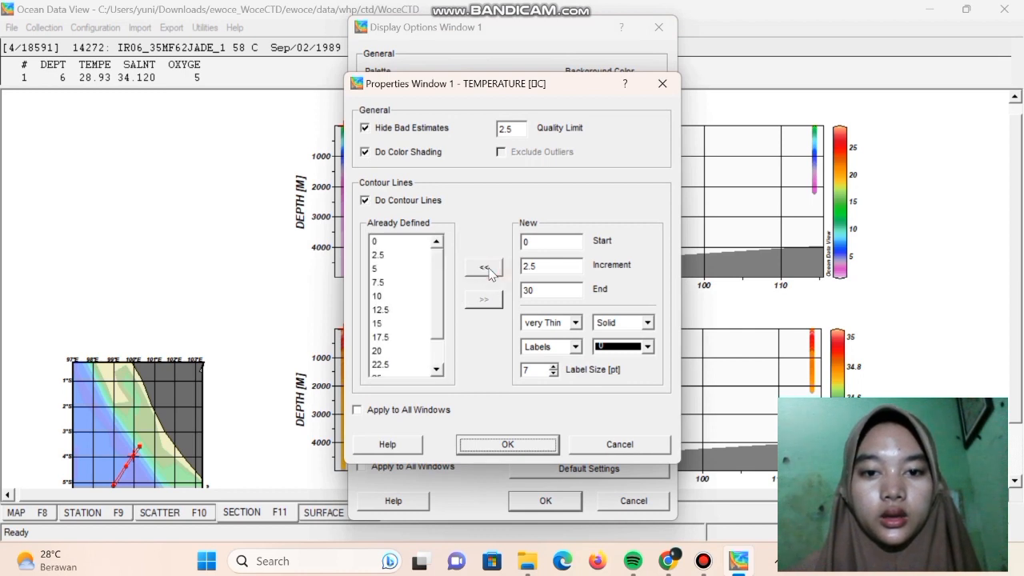
{"action": "left_click", "coordinate": [525, 445]}
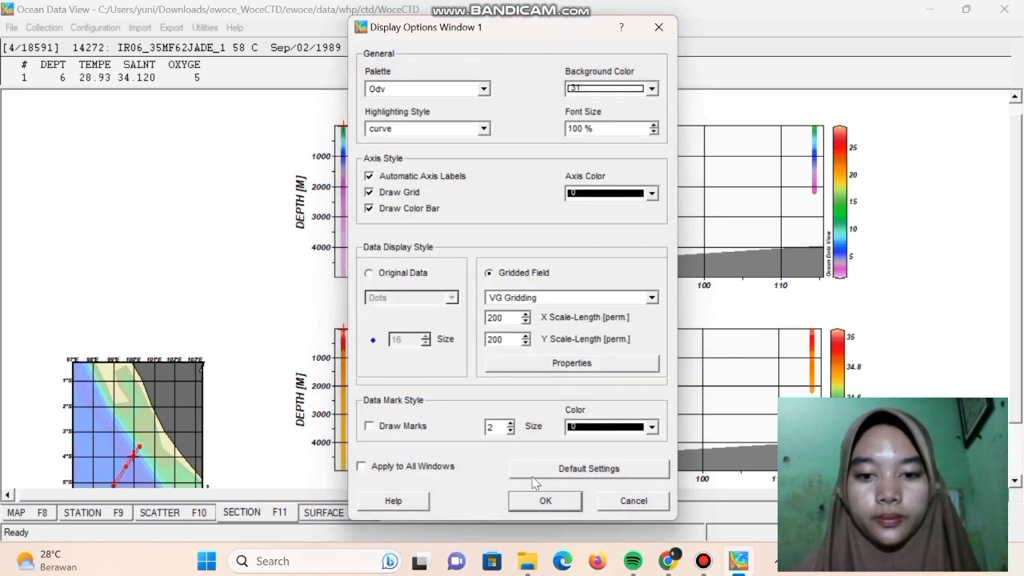
{"action": "left_click", "coordinate": [542, 500]}
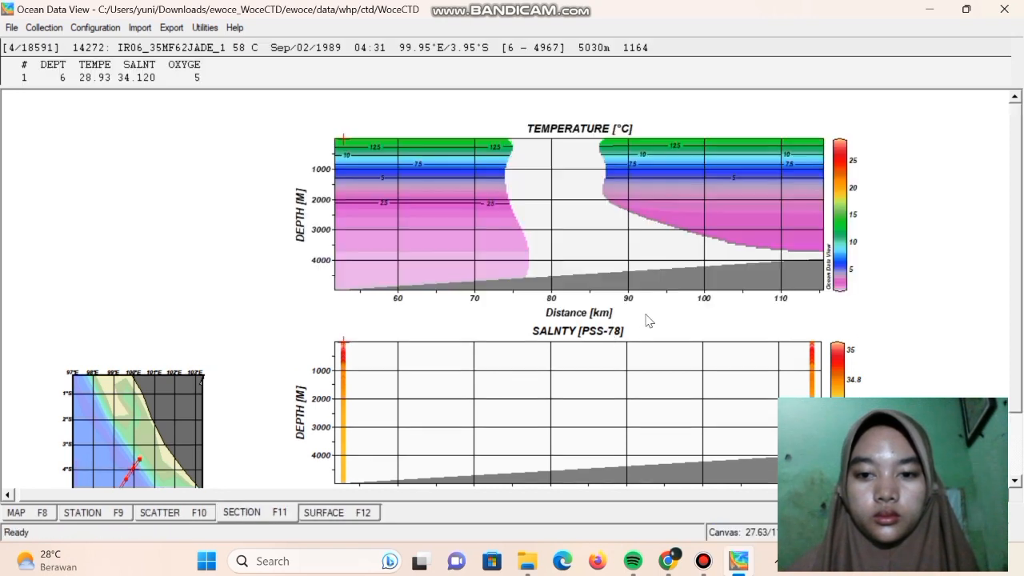
Display the salinity section as a gridded field with VG Gridding, setting the X and Y scale-lengths to 200.
{"action": "scroll", "coordinate": [649, 245], "scroll_direction": "down", "scroll_amount": 1}
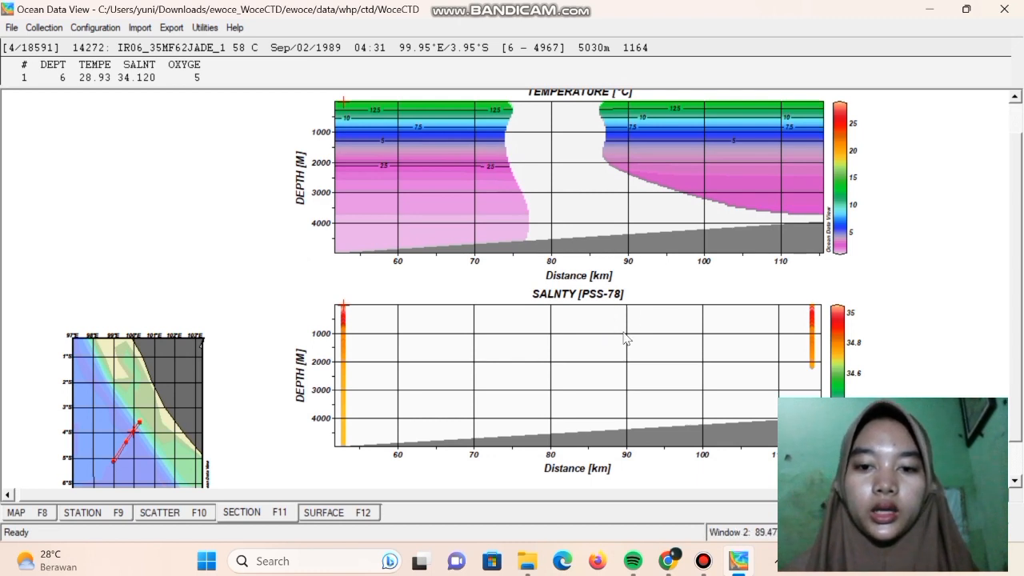
{"action": "right_click", "coordinate": [593, 346]}
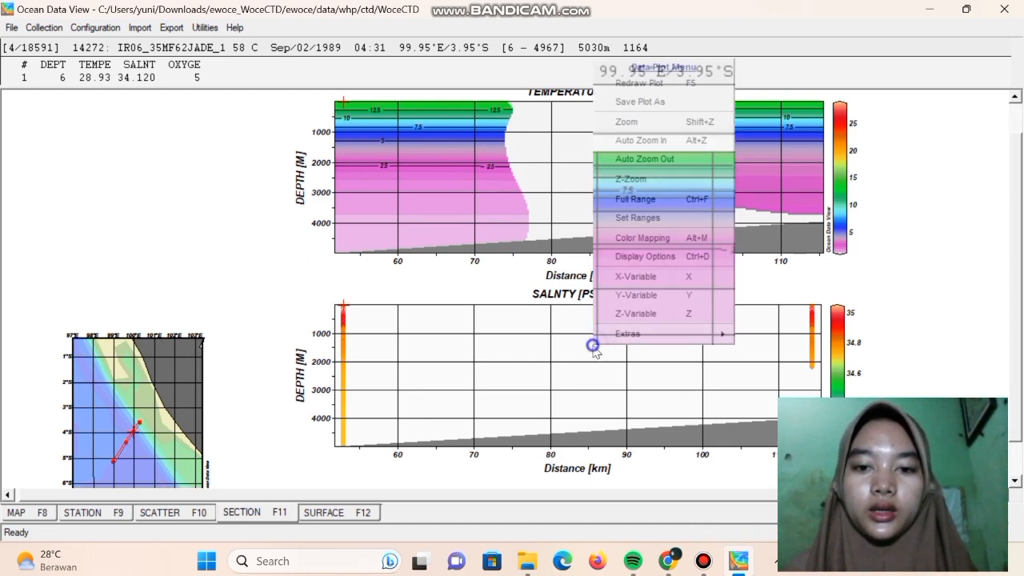
{"action": "left_click", "coordinate": [640, 257]}
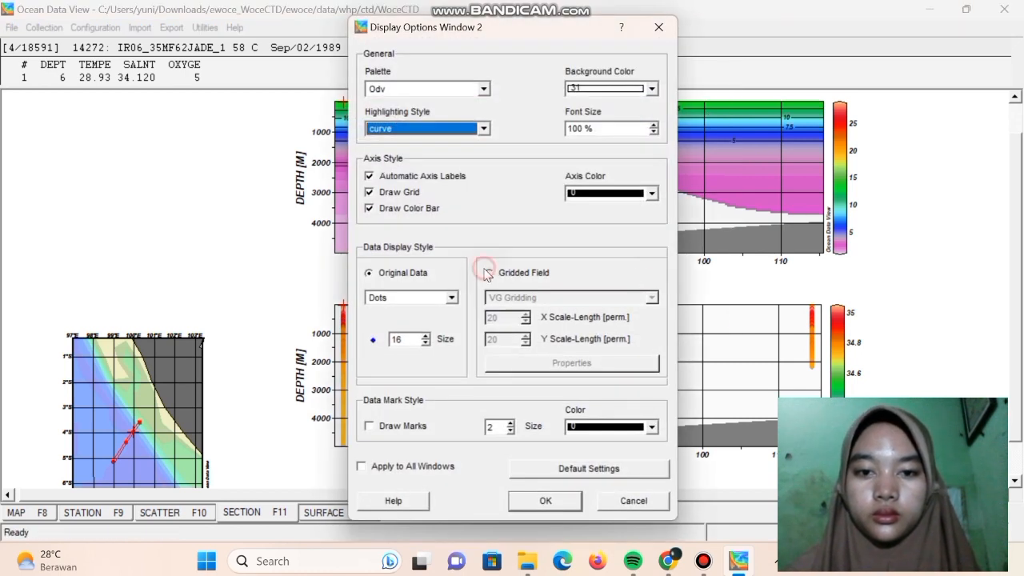
{"action": "left_click", "coordinate": [489, 274]}
{"action": "left_click", "coordinate": [512, 321]}
{"action": "type", "text": "0"}
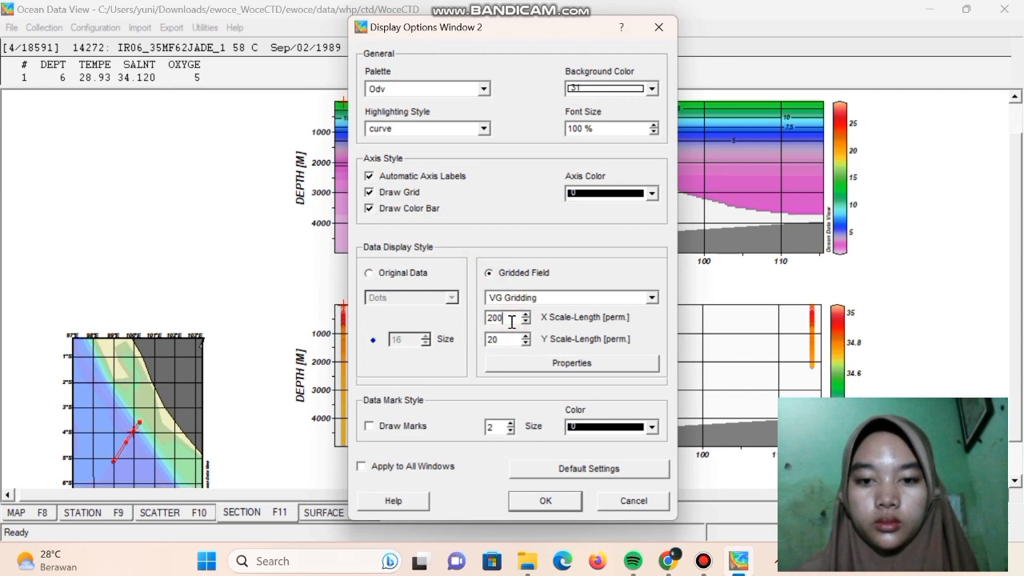
{"action": "left_click", "coordinate": [509, 339]}
{"action": "type", "text": "0"}
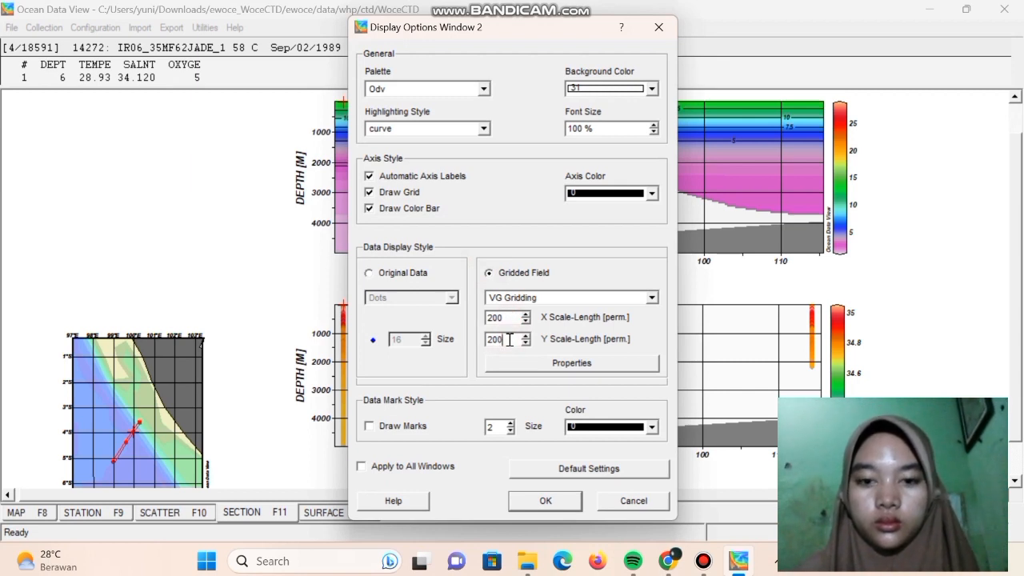
Add salinity contour lines from 34.1 to 35.1 in increments of 0.1 and apply the display options.
{"action": "left_click", "coordinate": [571, 364]}
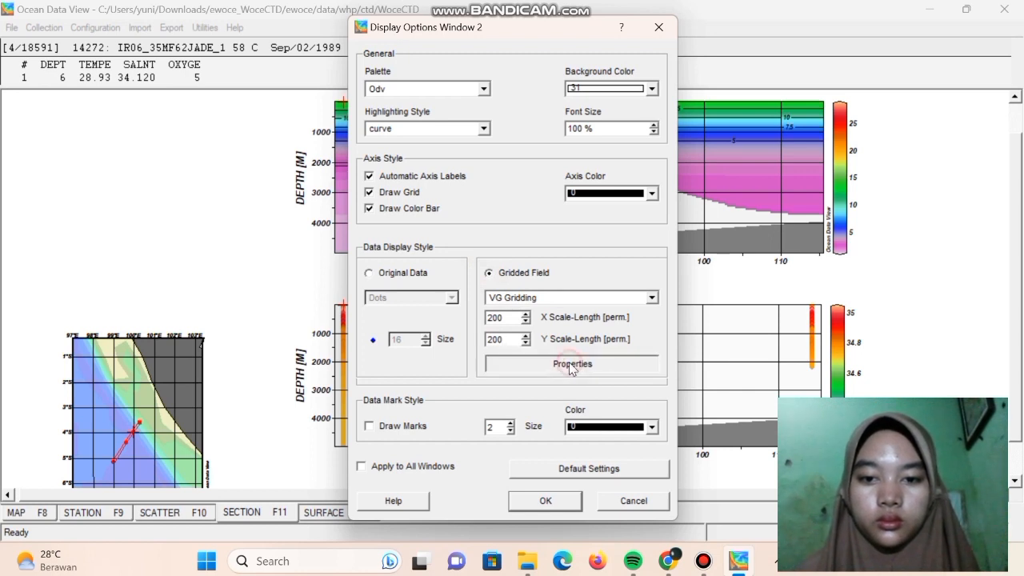
{"action": "left_click", "coordinate": [483, 268]}
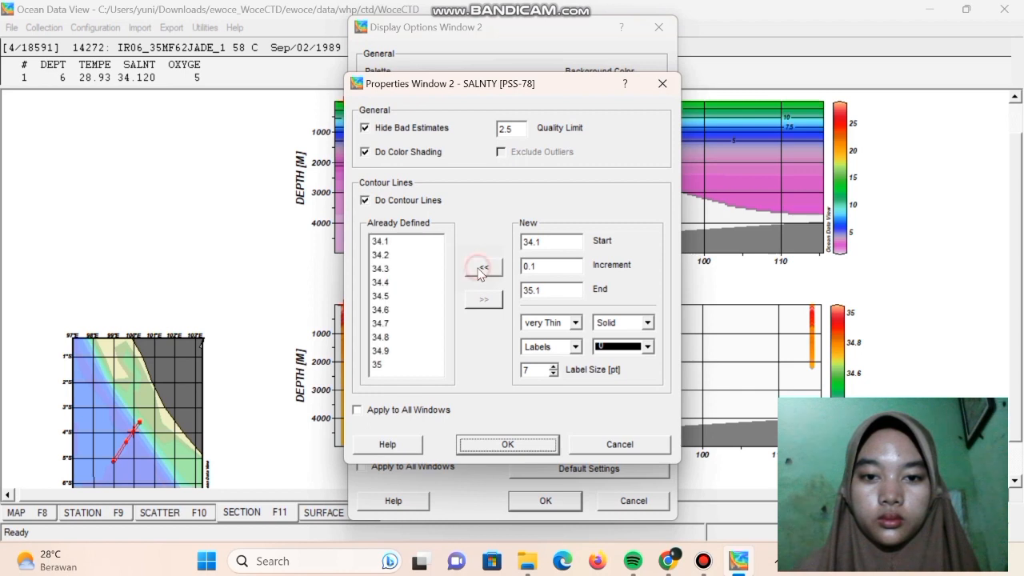
{"action": "left_click", "coordinate": [528, 446]}
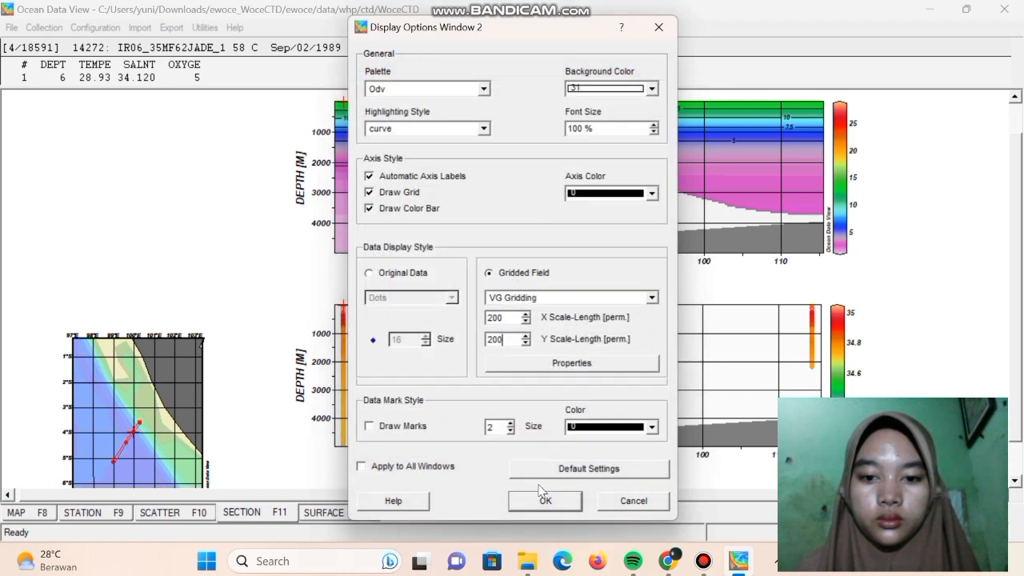
{"action": "left_click", "coordinate": [545, 502]}
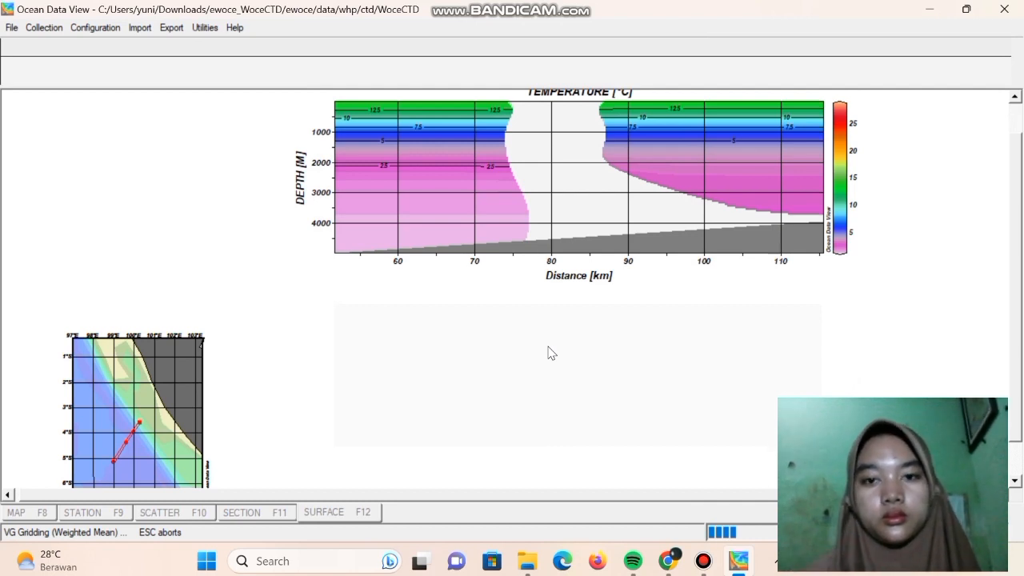
{"action": "scroll", "coordinate": [577, 261], "scroll_direction": "up", "scroll_amount": 1}
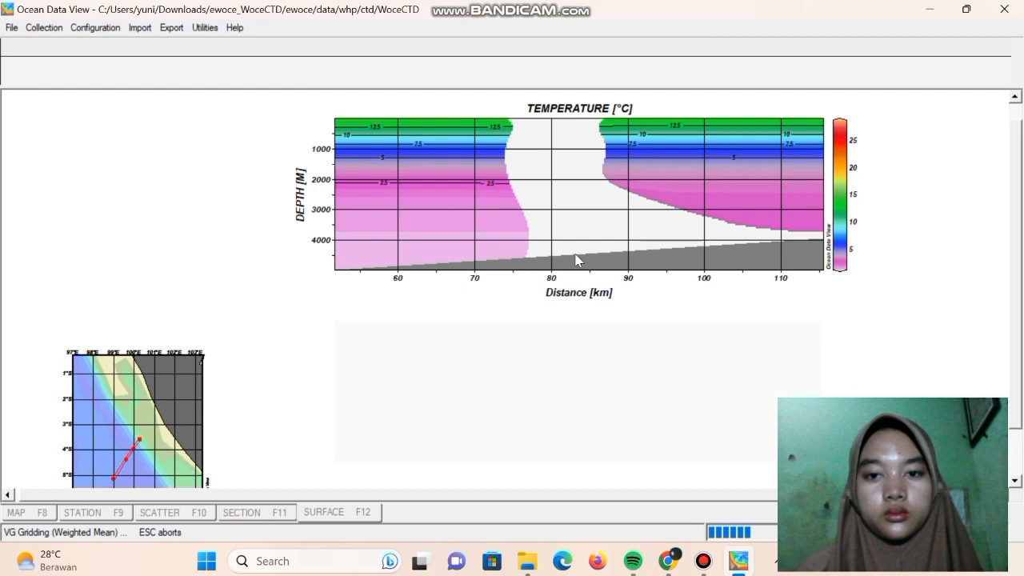
{"action": "scroll", "coordinate": [592, 266], "scroll_direction": "down", "scroll_amount": 1}
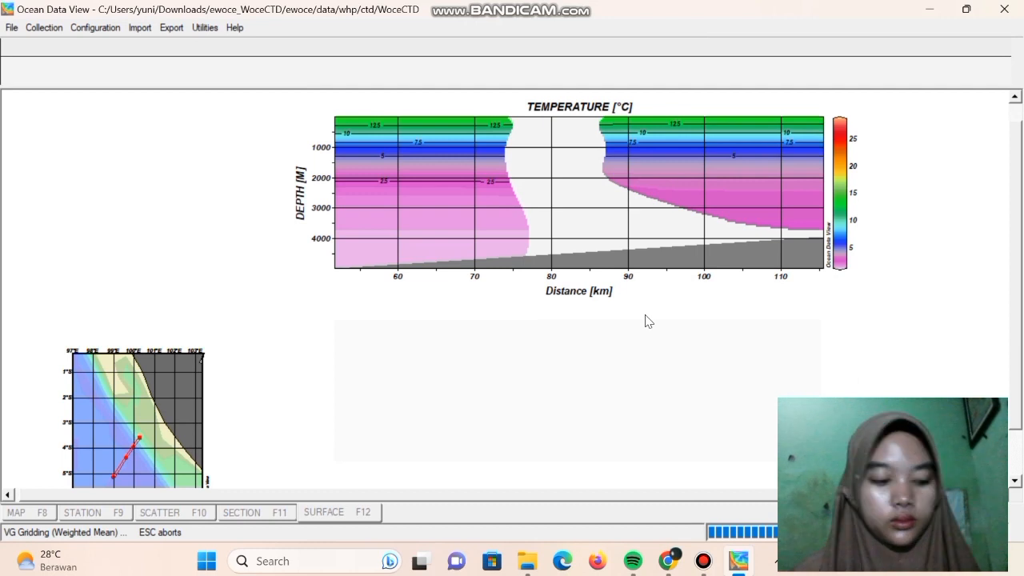
Switch to the surface view, saving the changed section as All_StationsMap.
{"action": "scroll", "coordinate": [649, 320], "scroll_direction": "down", "scroll_amount": 1}
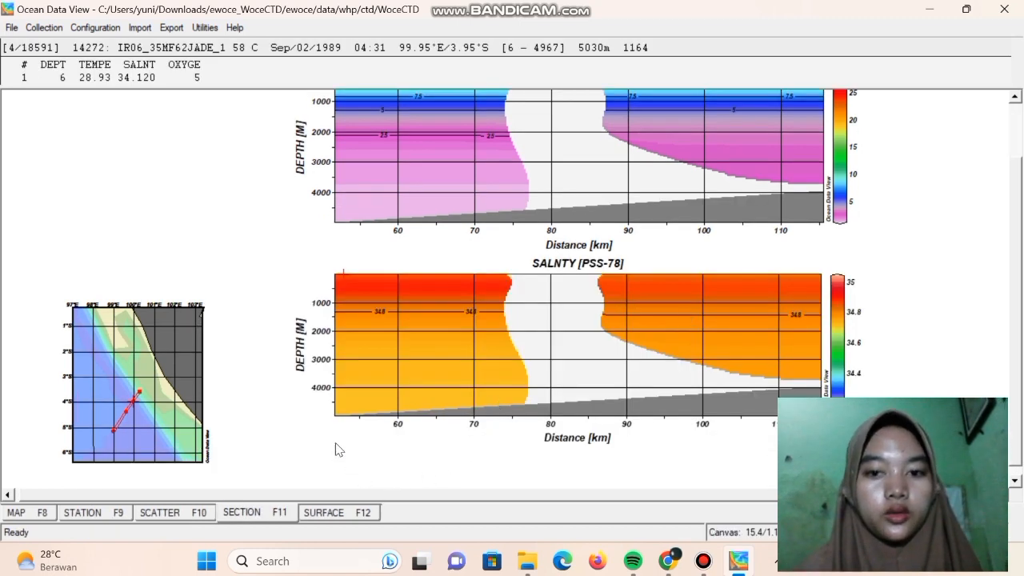
{"action": "left_click", "coordinate": [324, 514]}
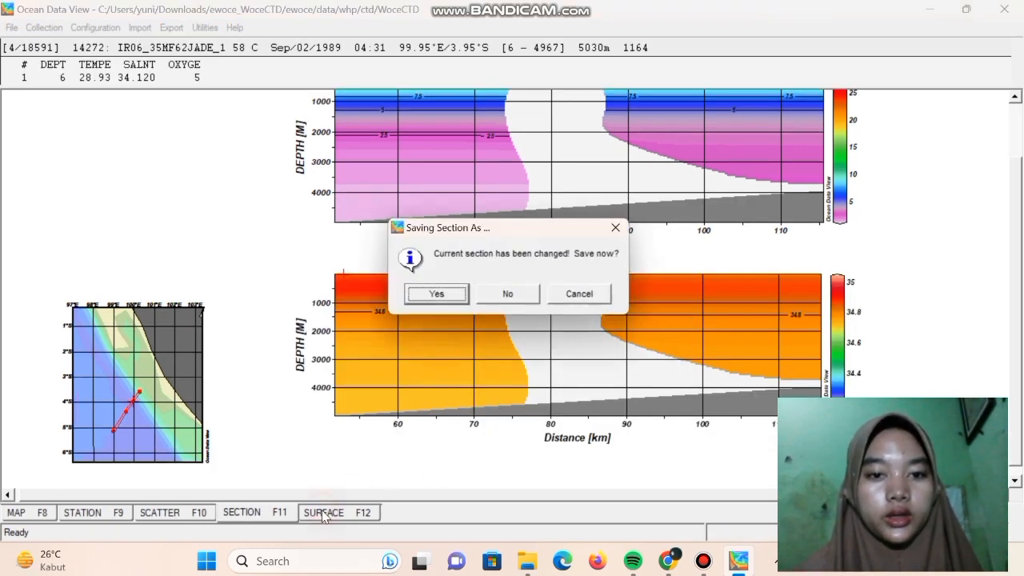
{"action": "left_click", "coordinate": [428, 295]}
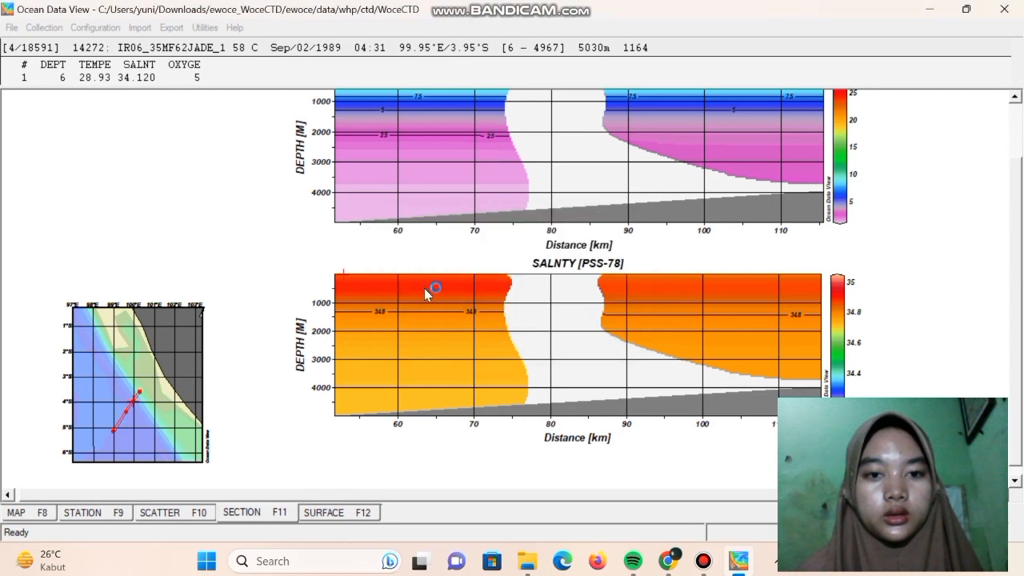
{"action": "left_click", "coordinate": [318, 324]}
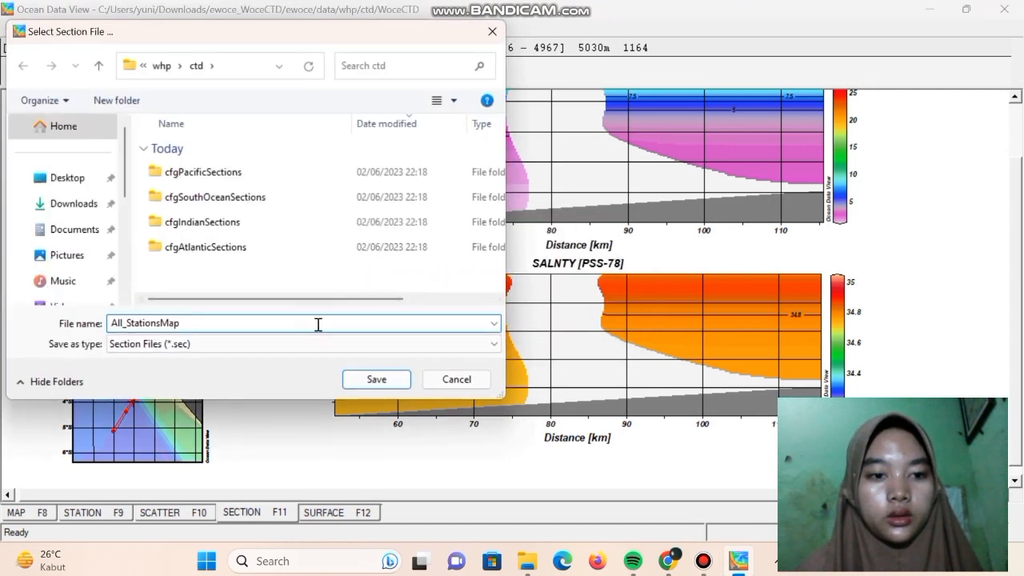
{"action": "left_click", "coordinate": [376, 379]}
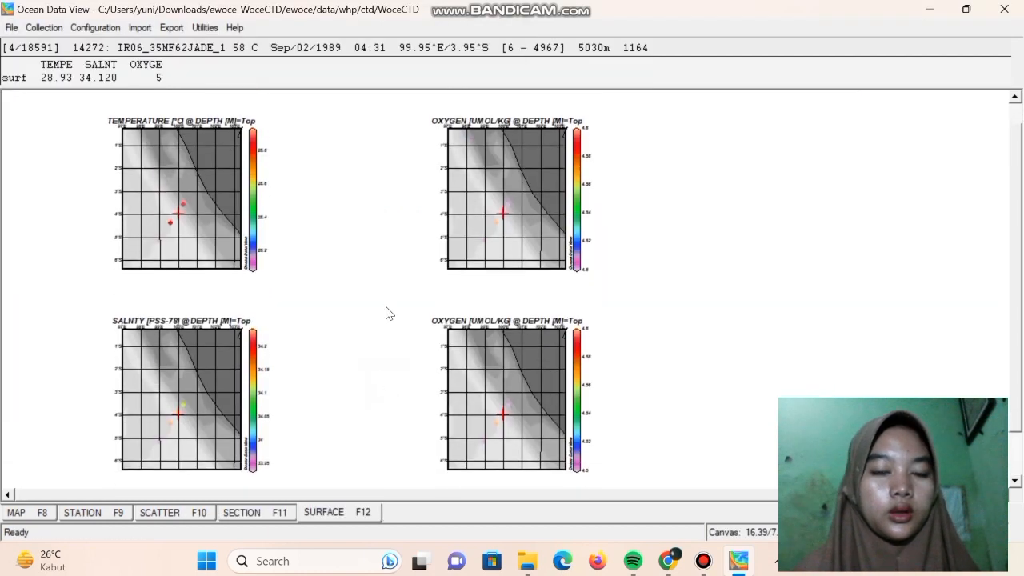
Delete both oxygen windows and the salinity window from the surface window layout, keeping only the temperature window.
{"action": "right_click", "coordinate": [321, 135]}
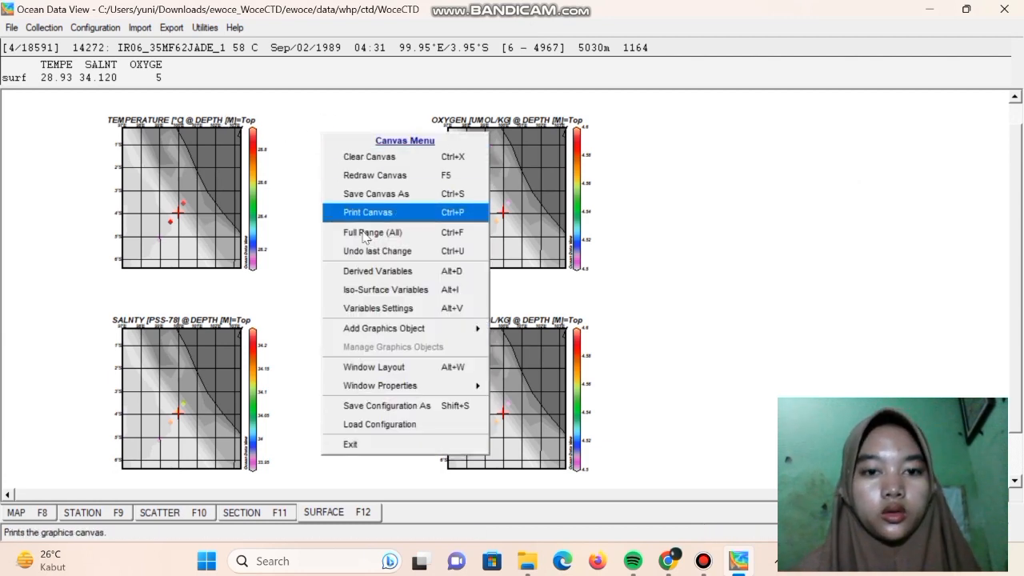
{"action": "left_click", "coordinate": [410, 368]}
{"action": "right_click", "coordinate": [453, 208]}
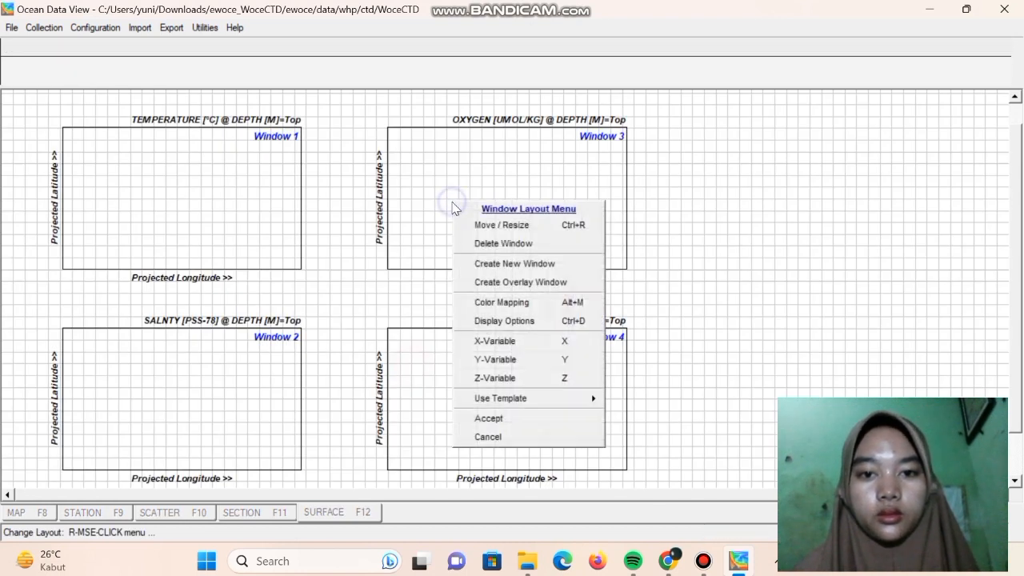
{"action": "left_click", "coordinate": [480, 245]}
{"action": "right_click", "coordinate": [496, 396]}
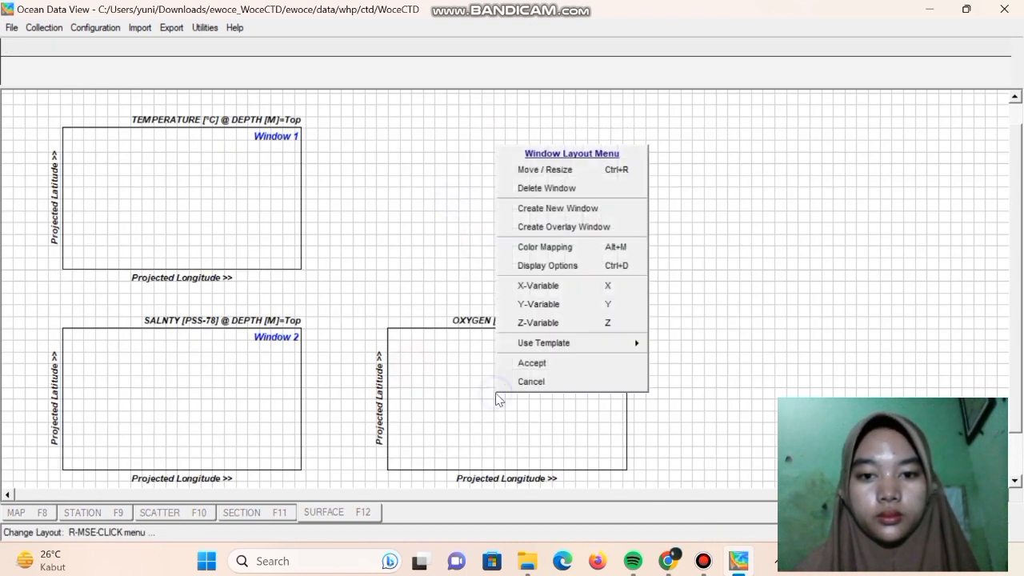
{"action": "left_click", "coordinate": [532, 201]}
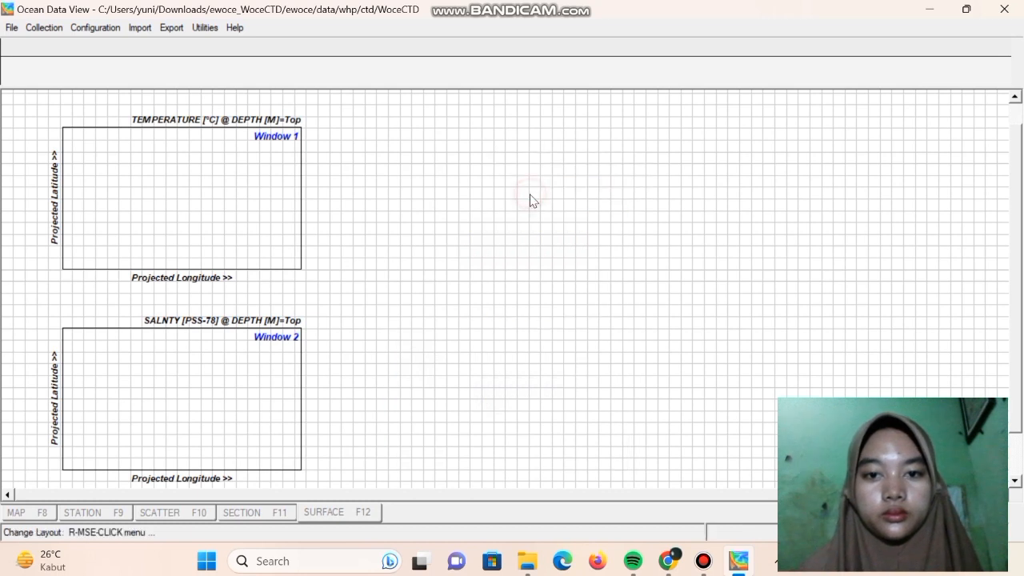
{"action": "right_click", "coordinate": [240, 426]}
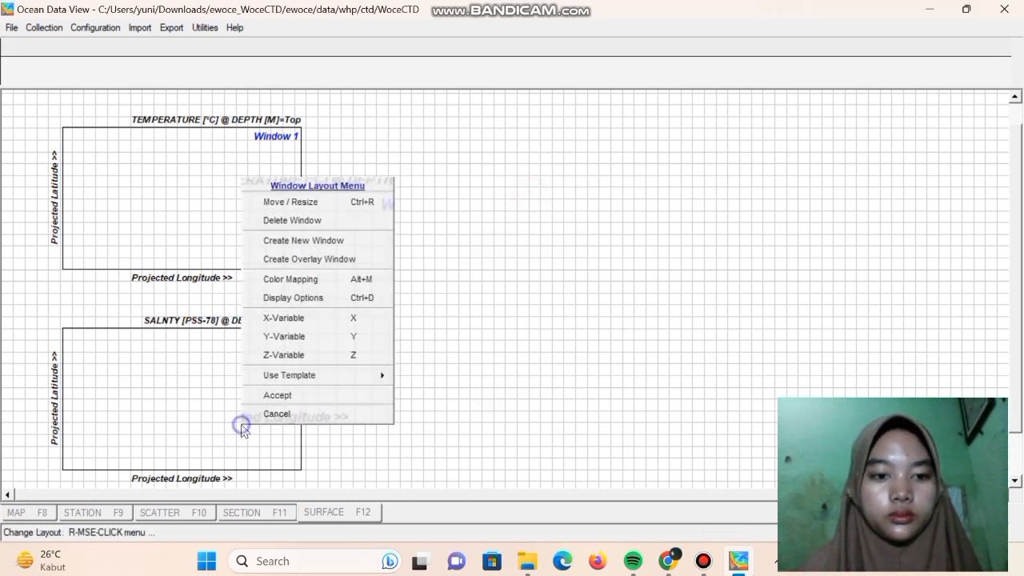
{"action": "left_click", "coordinate": [309, 218]}
Move the temperature window to the middle of the canvas, enlarge it, and accept the window layout.
{"action": "right_click", "coordinate": [223, 183]}
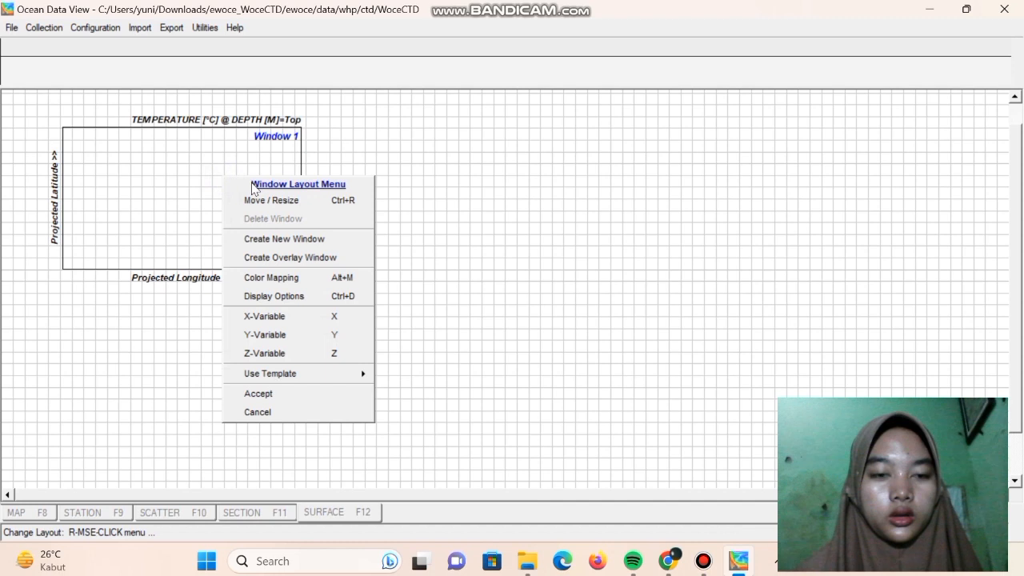
{"action": "left_click", "coordinate": [256, 198]}
{"action": "left_click_drag", "start_coordinate": [232, 183], "coordinate": [482, 188]}
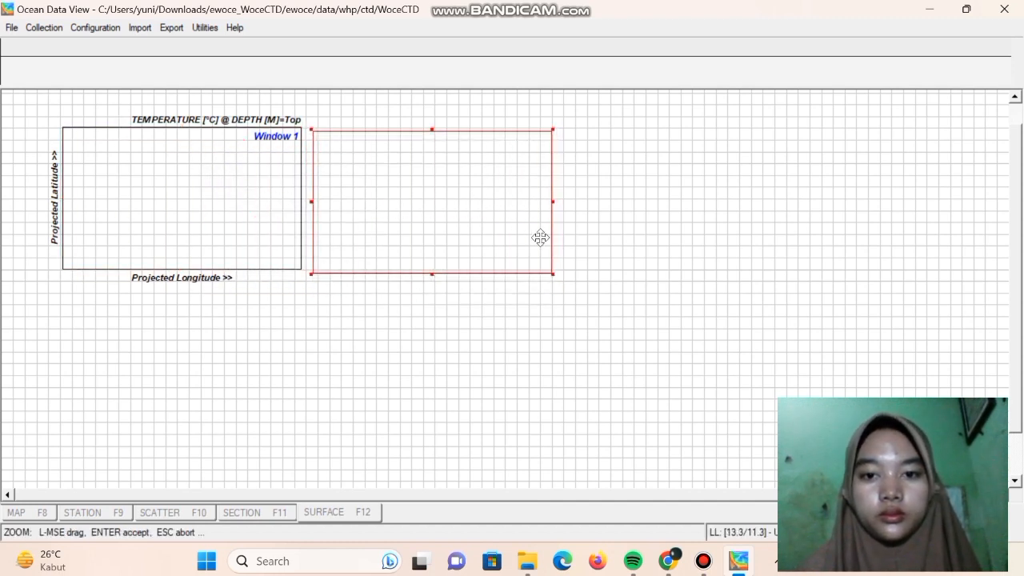
{"action": "left_click_drag", "start_coordinate": [549, 272], "coordinate": [652, 446]}
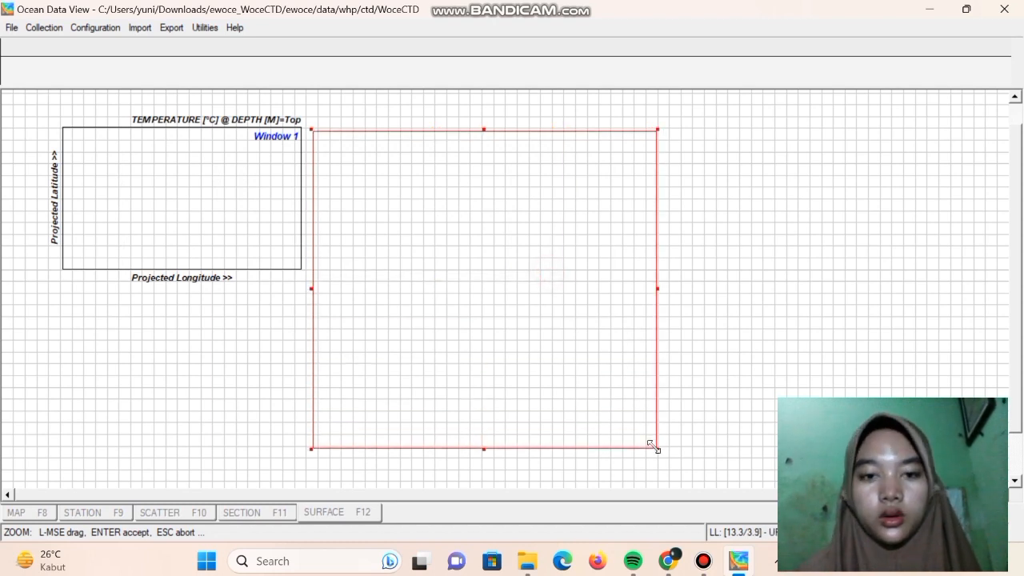
{"action": "key", "text": "Return"}
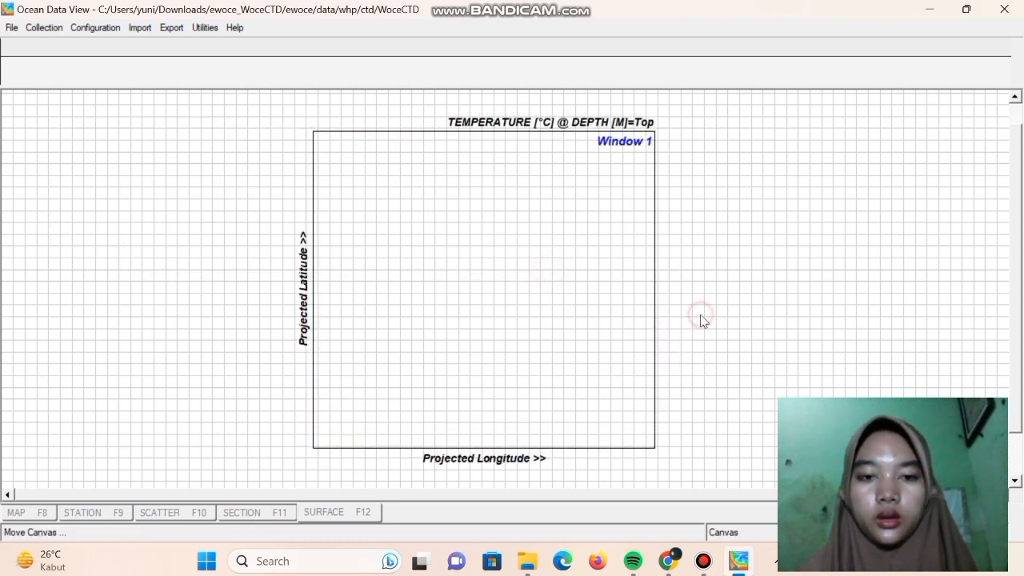
{"action": "right_click", "coordinate": [244, 172]}
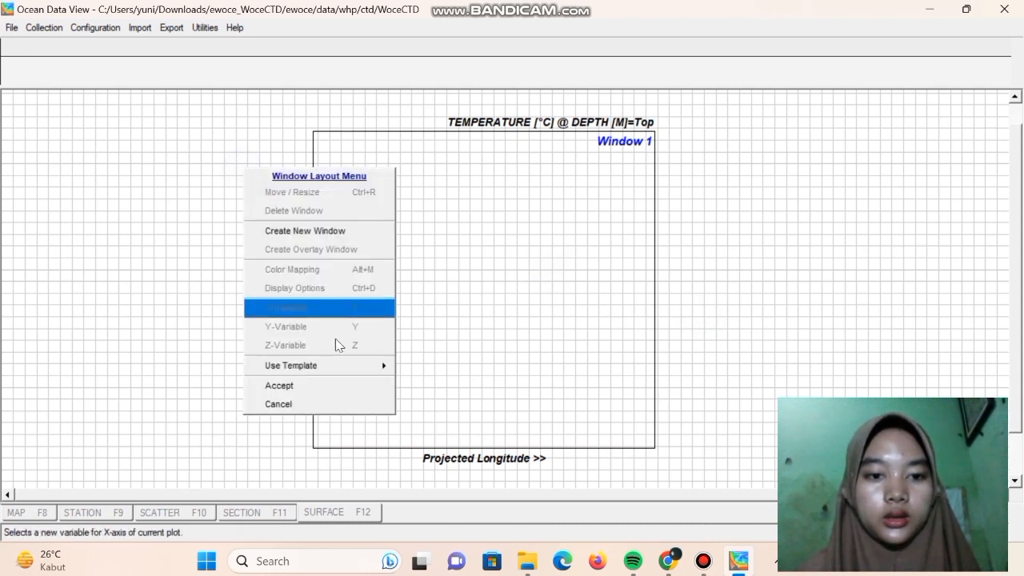
{"action": "left_click", "coordinate": [325, 386]}
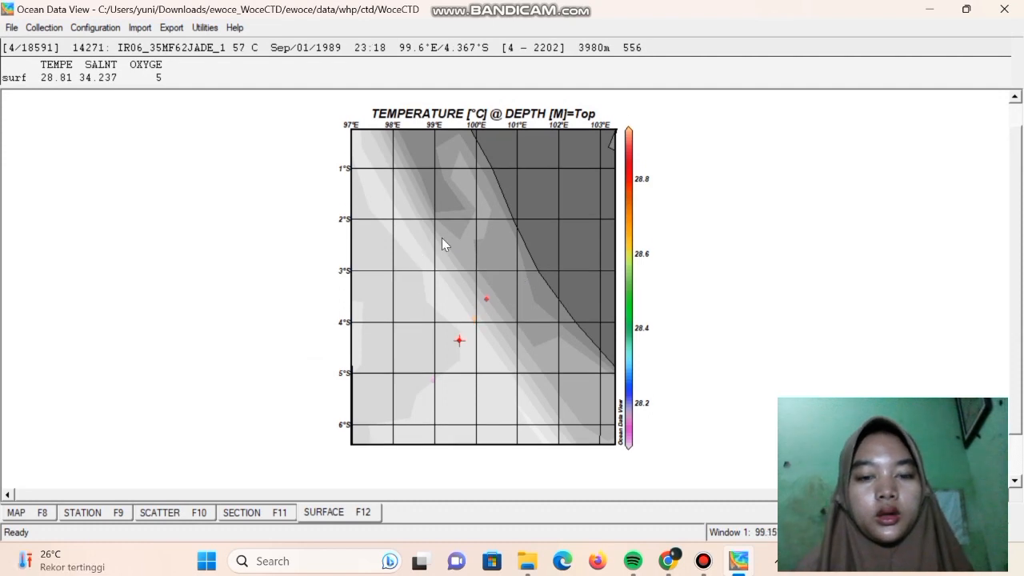
Display the surface temperature map as a gridded field with VG Gridding, setting the X and Y scale-lengths to 200.
{"action": "right_click", "coordinate": [442, 238]}
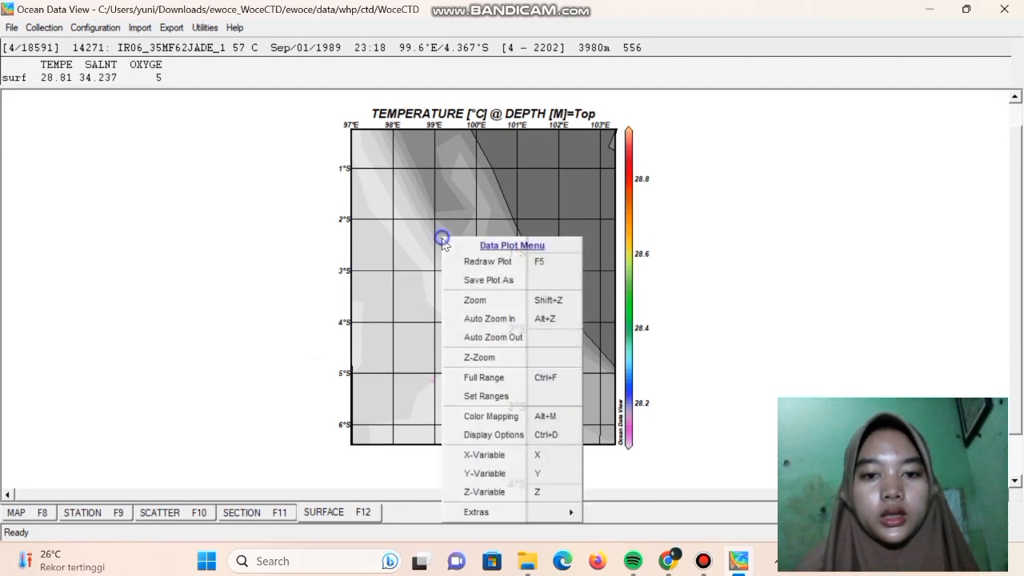
{"action": "left_click", "coordinate": [502, 443]}
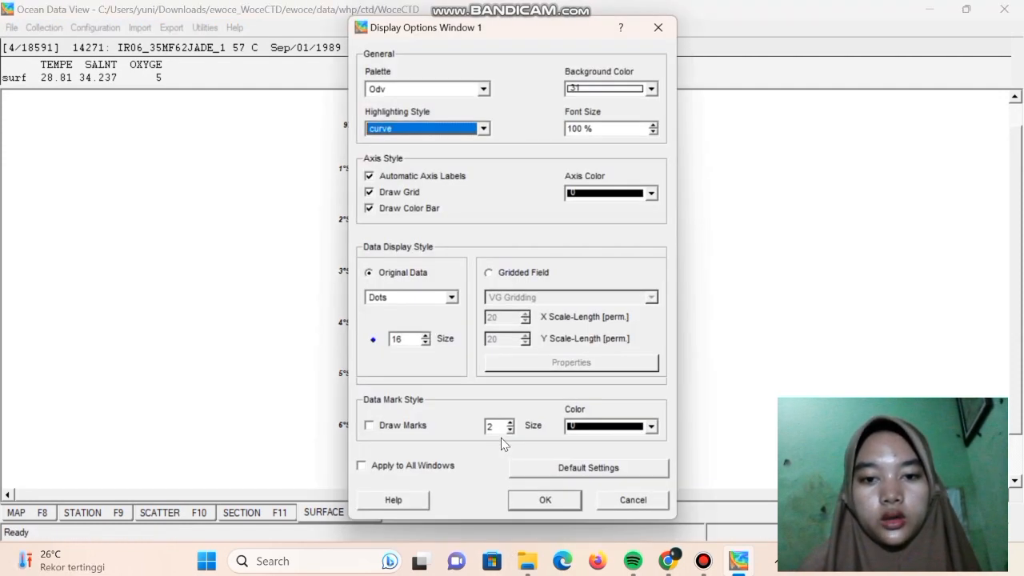
{"action": "left_click", "coordinate": [489, 274]}
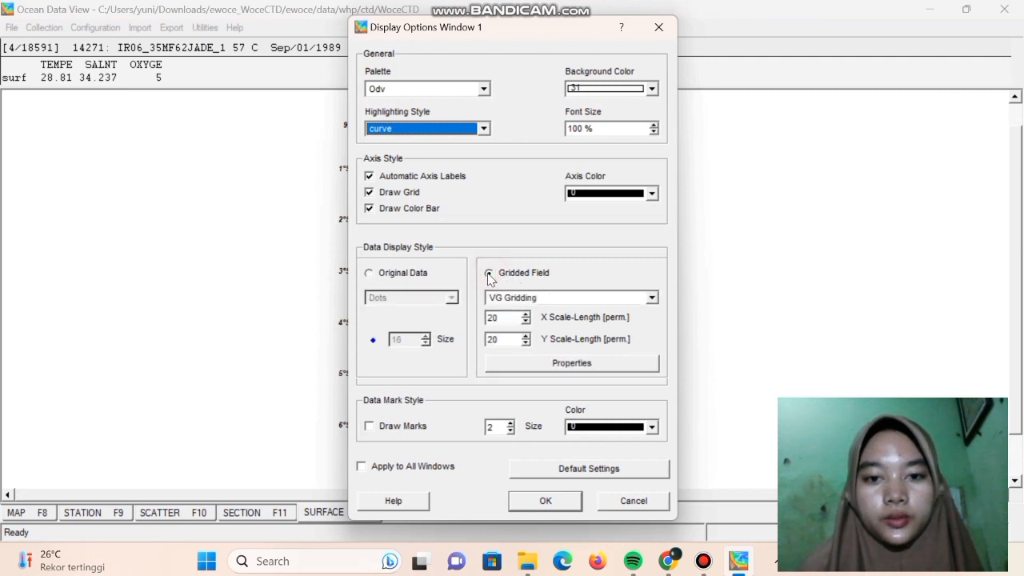
{"action": "left_click", "coordinate": [512, 317]}
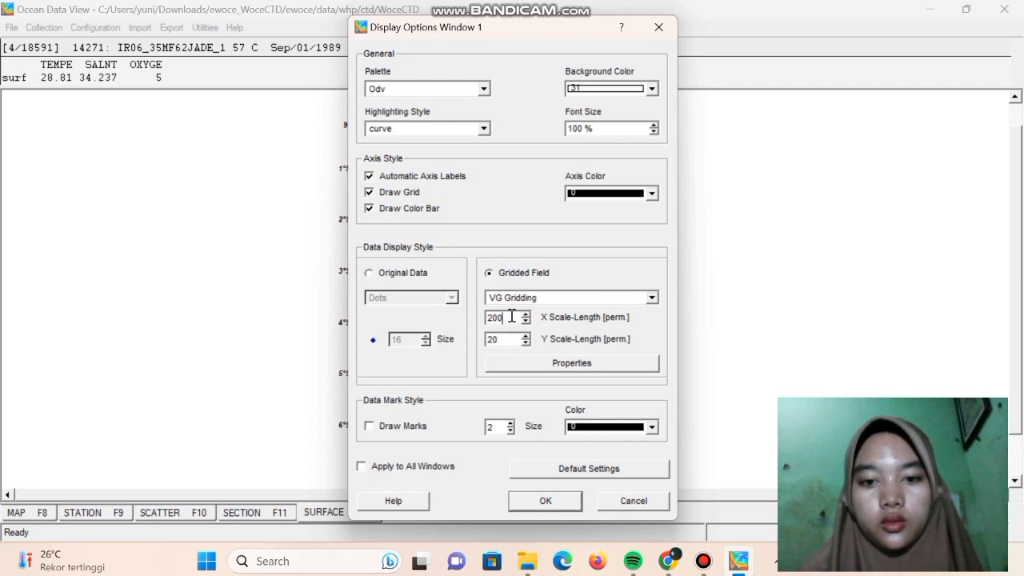
{"action": "left_click", "coordinate": [506, 339]}
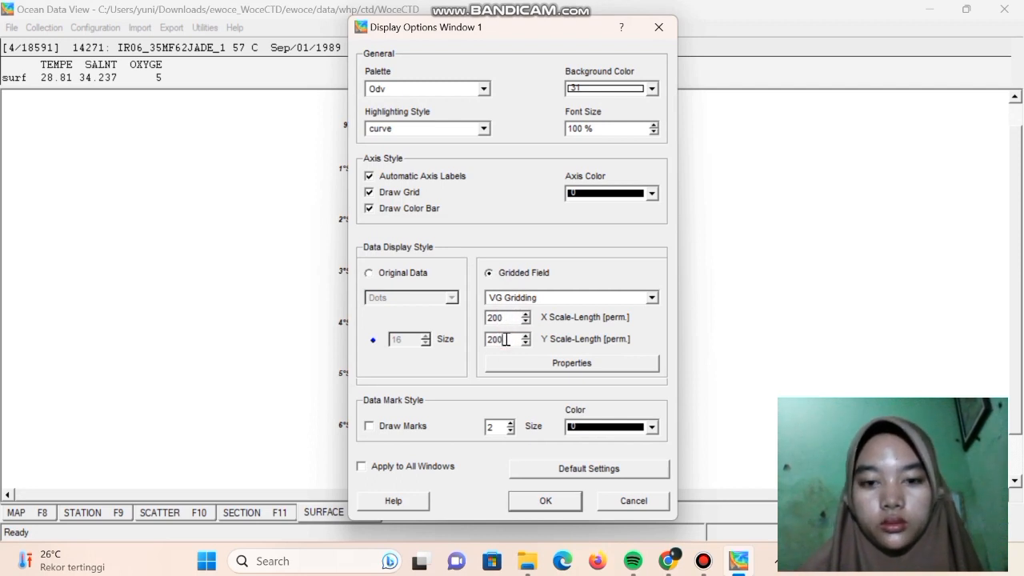
Add surface temperature contour lines from 28 to 29 in increments of 0.1 and apply the display options.
{"action": "left_click", "coordinate": [543, 364]}
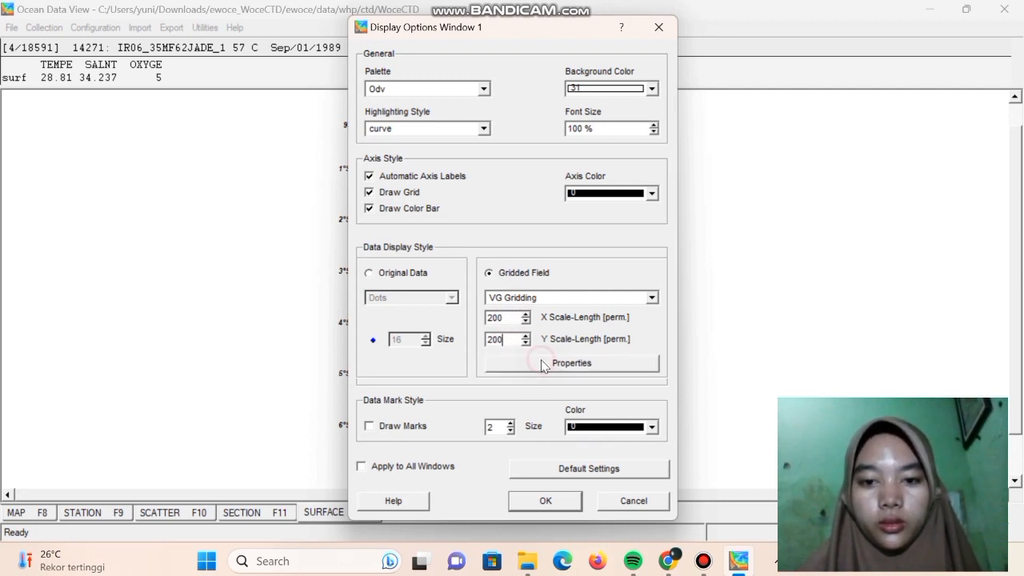
{"action": "left_click", "coordinate": [480, 266]}
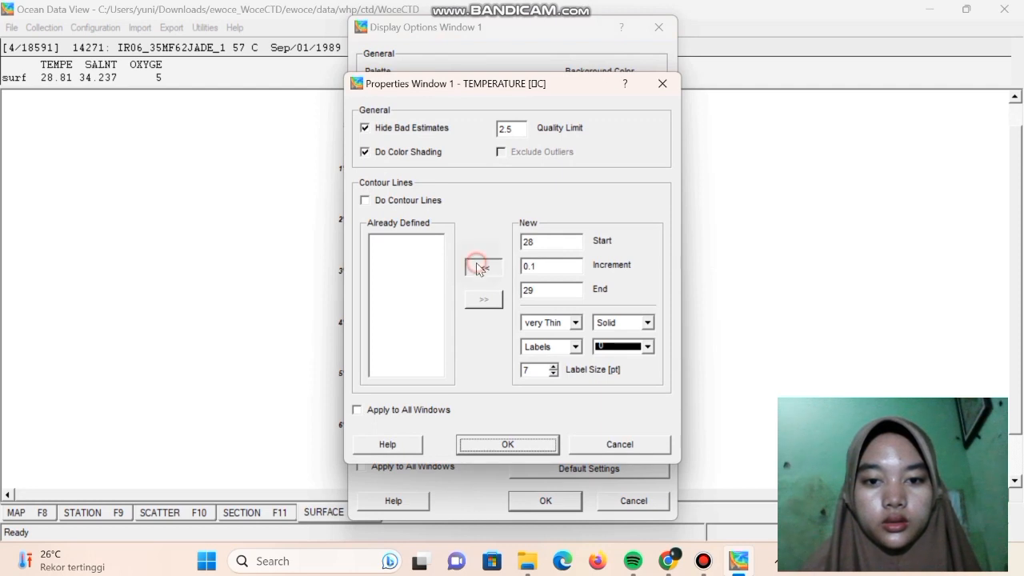
{"action": "left_click", "coordinate": [526, 445]}
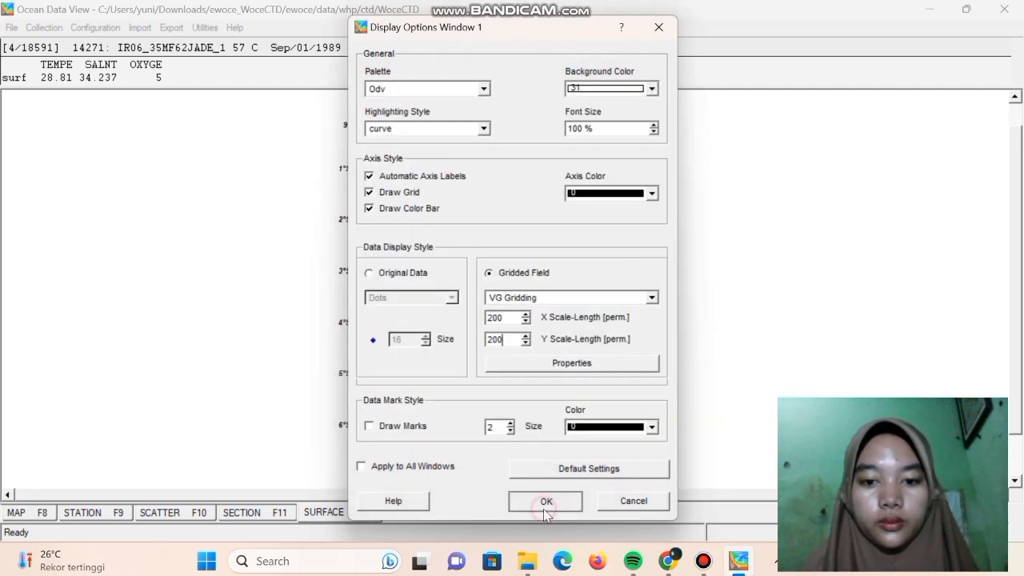
{"action": "left_click", "coordinate": [544, 501]}
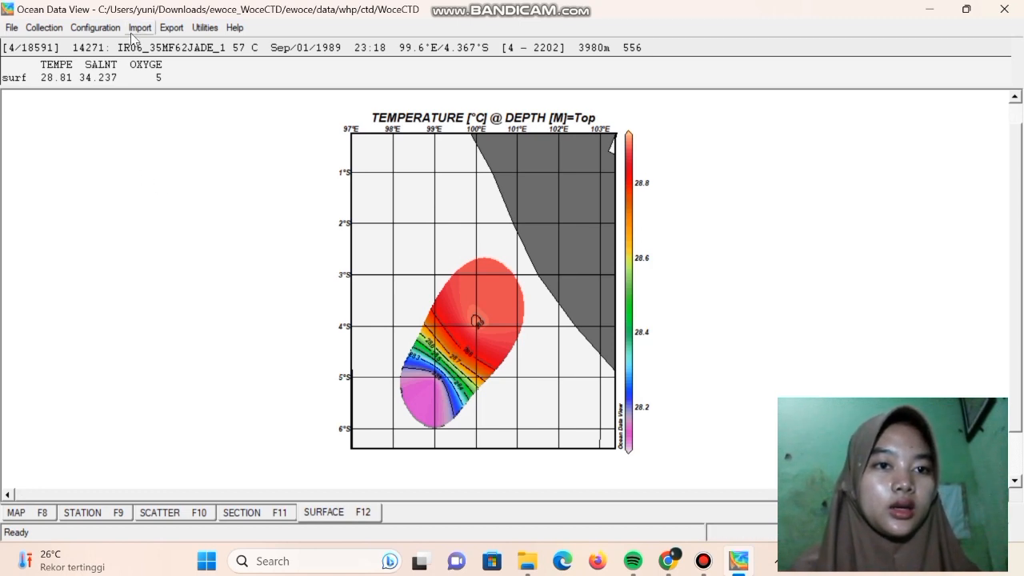
Start a new collection, saving the current configuration over the existing All_StationsMap.cfg.
{"action": "left_click", "coordinate": [12, 27]}
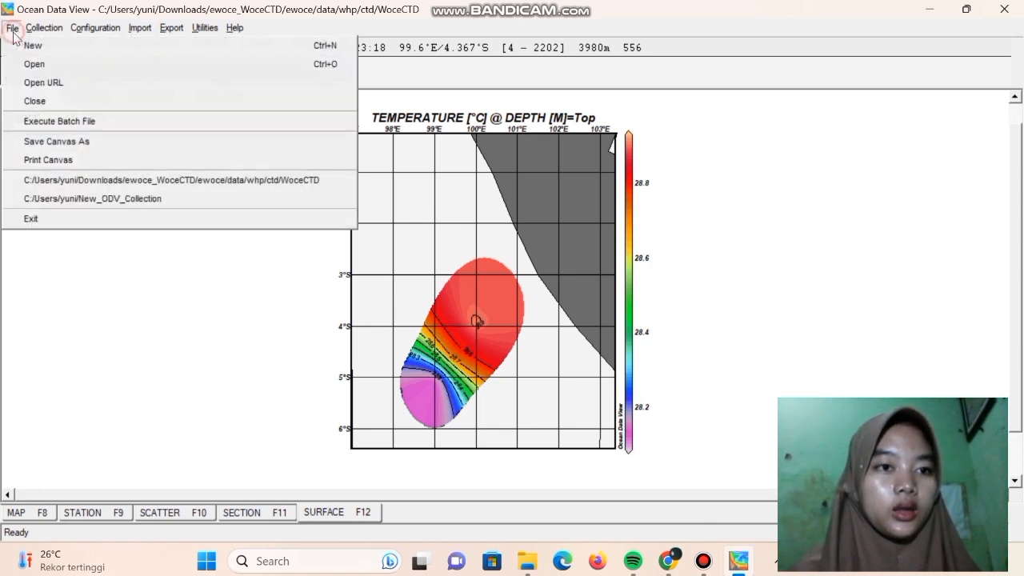
{"action": "left_click", "coordinate": [50, 53]}
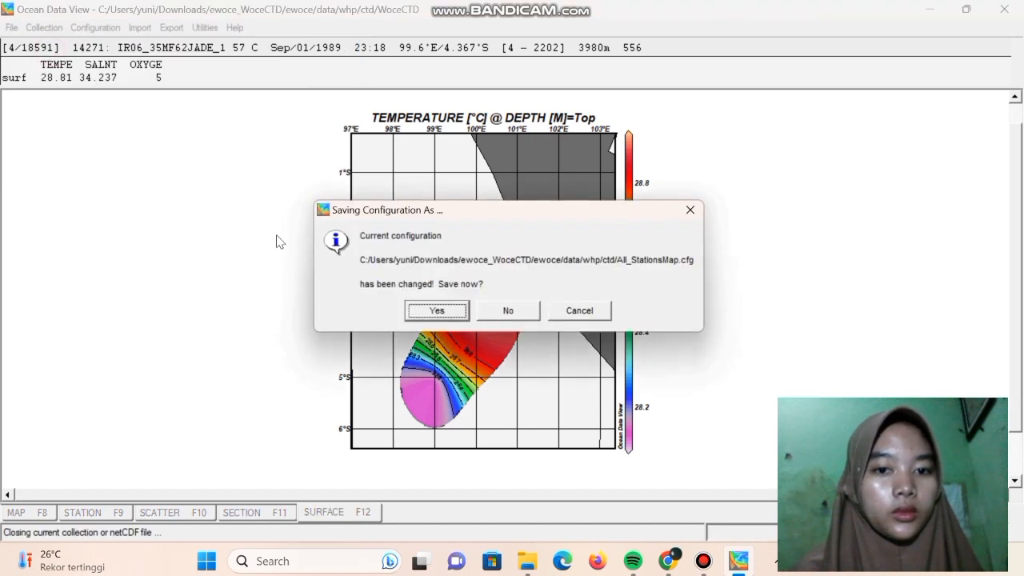
{"action": "left_click", "coordinate": [437, 312]}
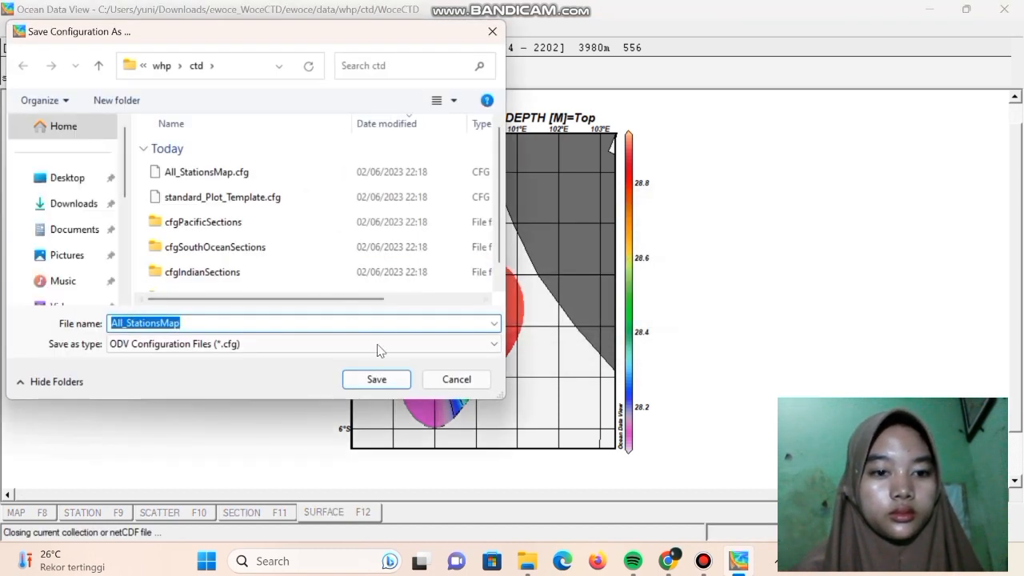
{"action": "left_click", "coordinate": [377, 379]}
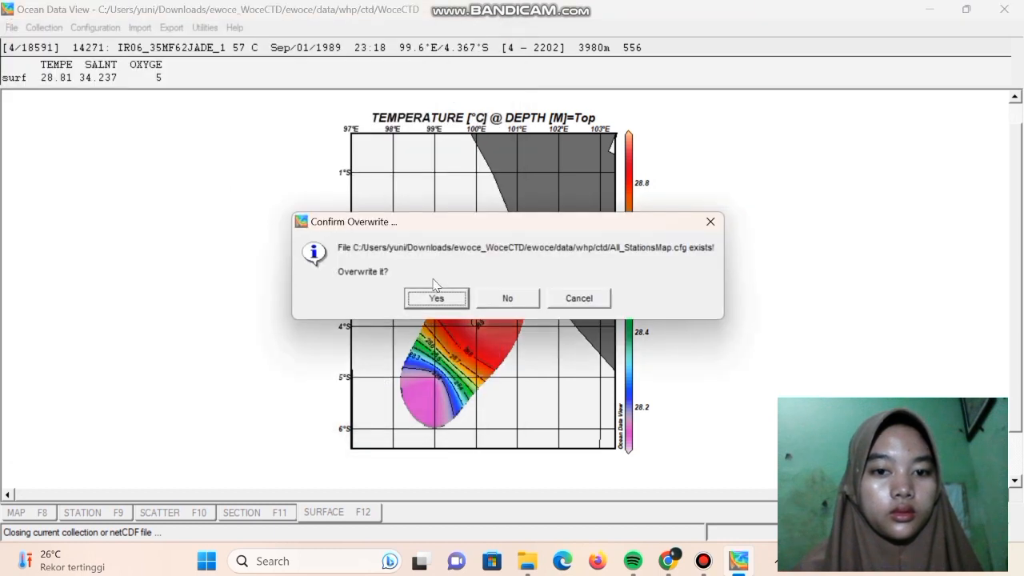
{"action": "left_click", "coordinate": [432, 300]}
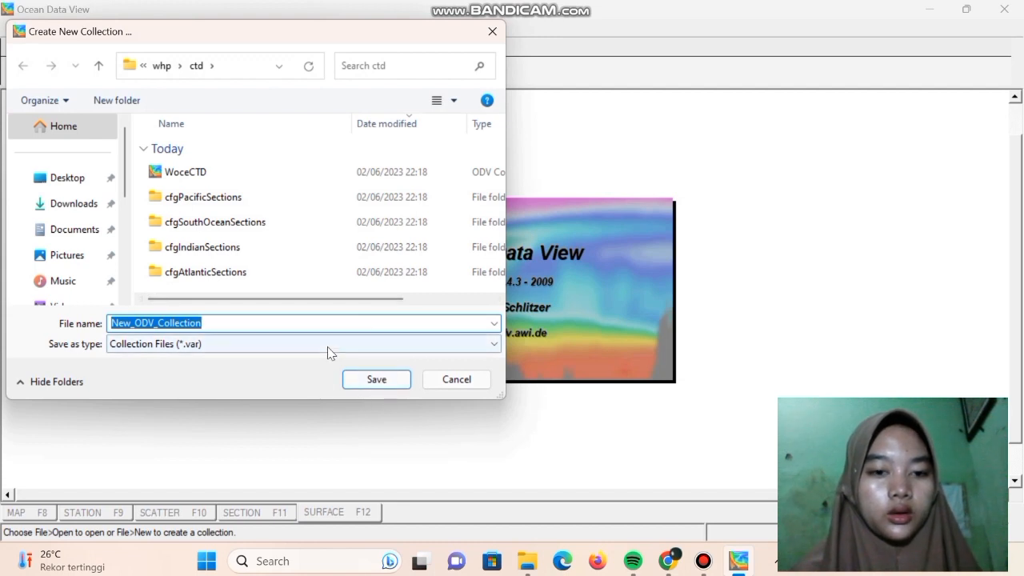
Create the collection New_ODV_Collection with manually specified variables, accepting Depth [m], Temperature [°C] and Salinity [psu].
{"action": "left_click", "coordinate": [365, 381]}
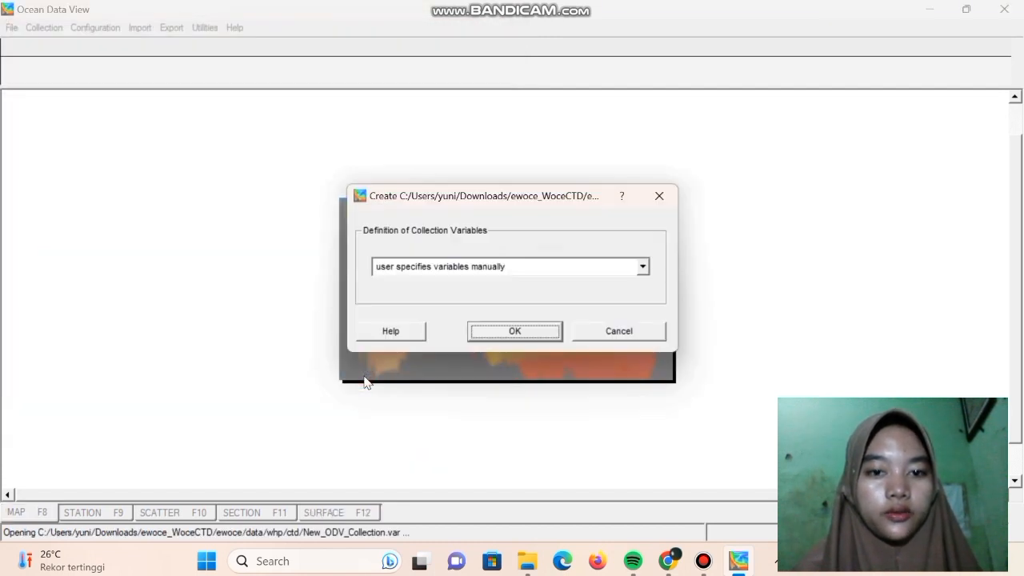
{"action": "left_click", "coordinate": [514, 335]}
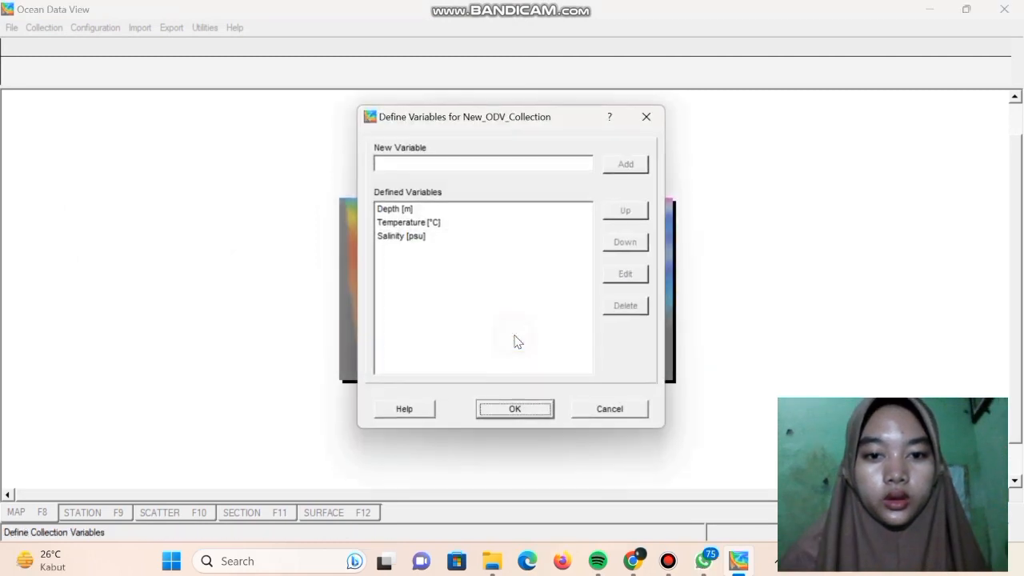
{"action": "left_click_drag", "start_coordinate": [400, 210], "coordinate": [400, 240]}
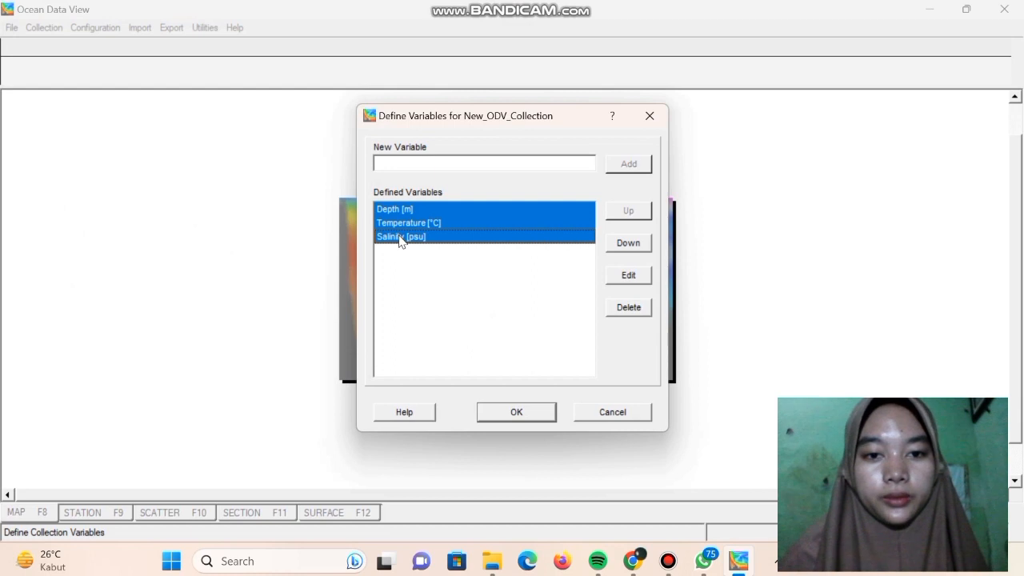
{"action": "left_click", "coordinate": [518, 413]}
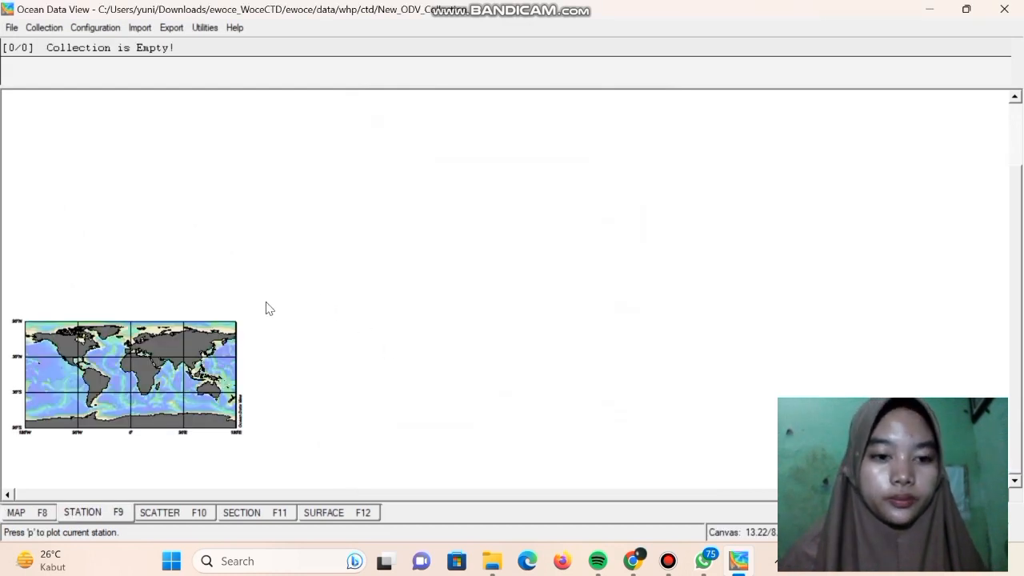
Load the ODV spreadsheet odv ft from the Downloads folder for import, accepting TAB separation and the default file properties.
{"action": "left_click", "coordinate": [139, 28]}
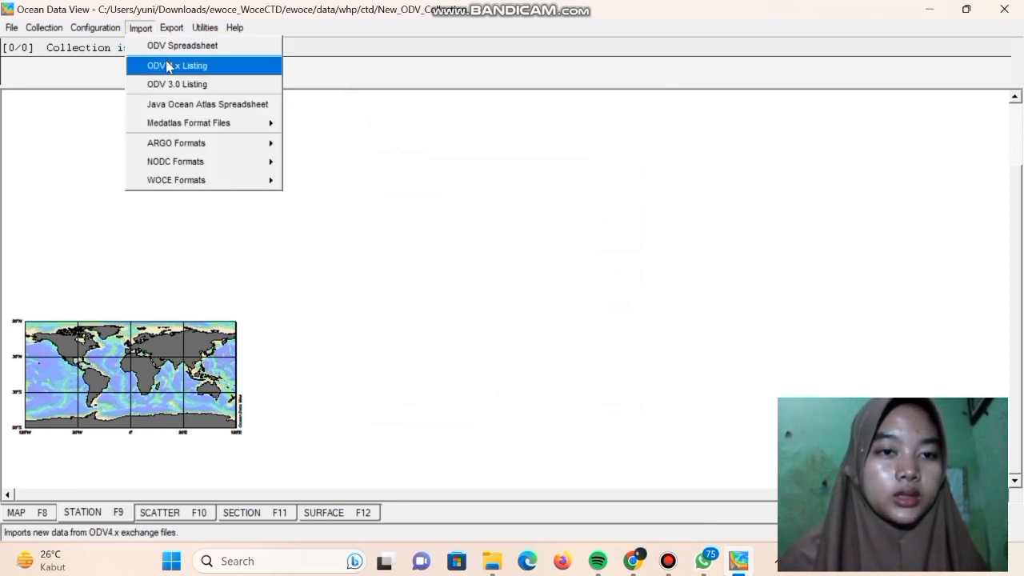
{"action": "left_click", "coordinate": [169, 50]}
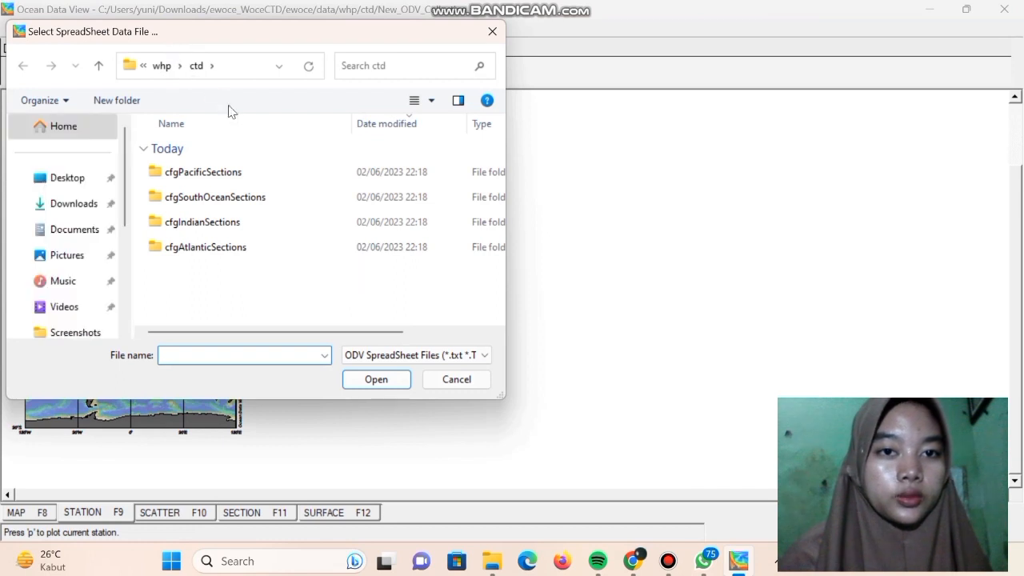
{"action": "left_click", "coordinate": [72, 200]}
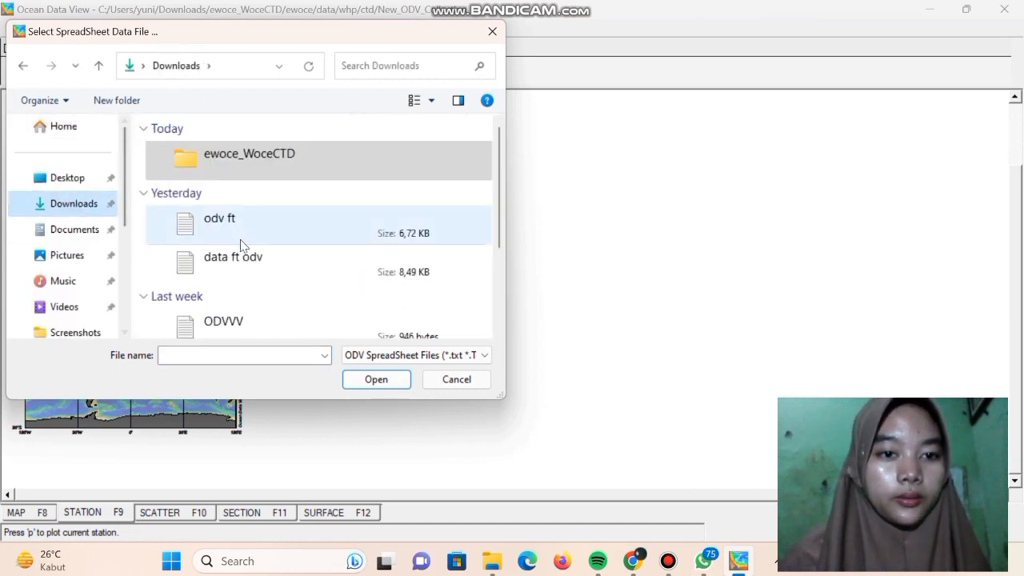
{"action": "left_click", "coordinate": [240, 236]}
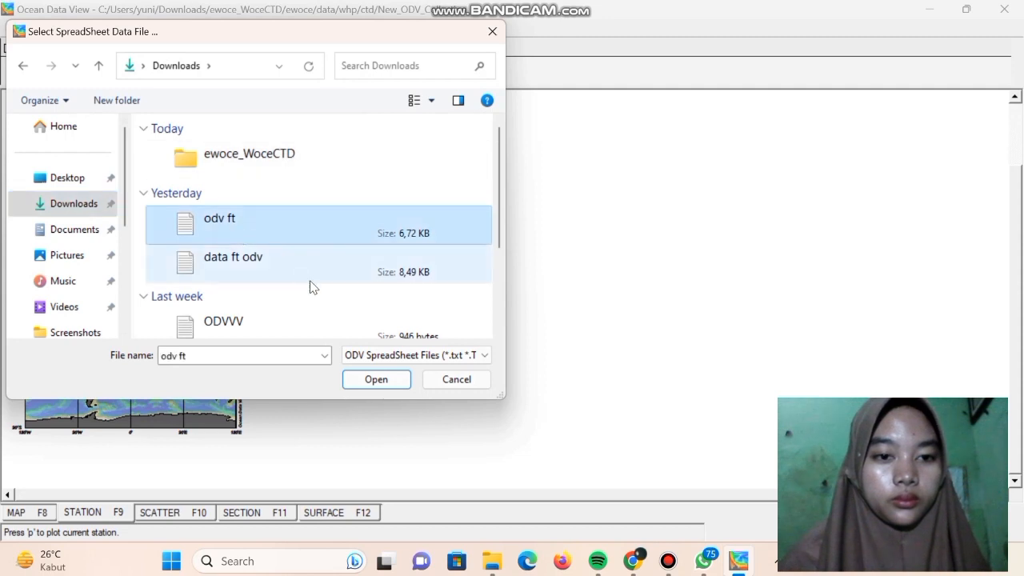
{"action": "left_click", "coordinate": [376, 382]}
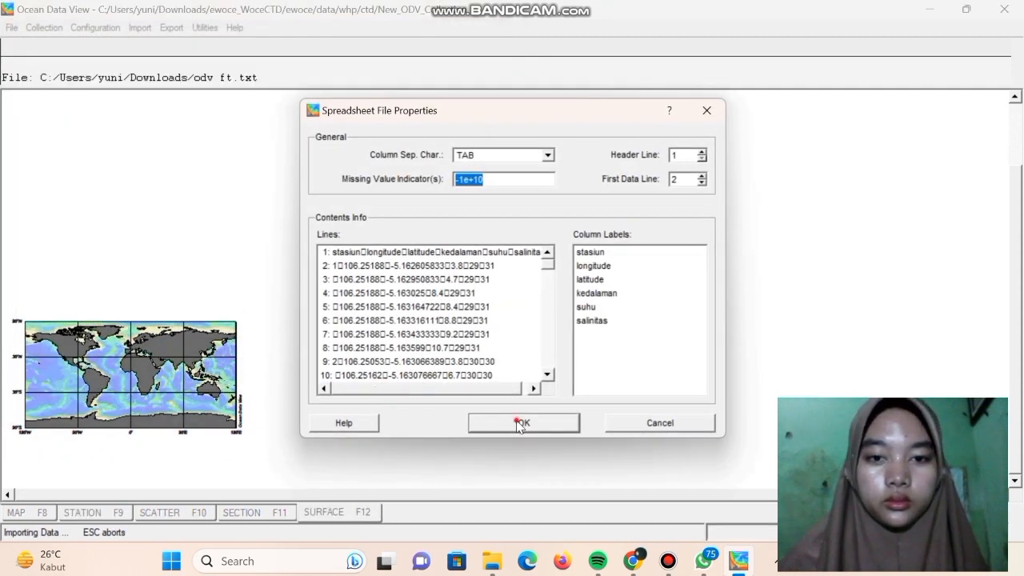
{"action": "left_click", "coordinate": [519, 425]}
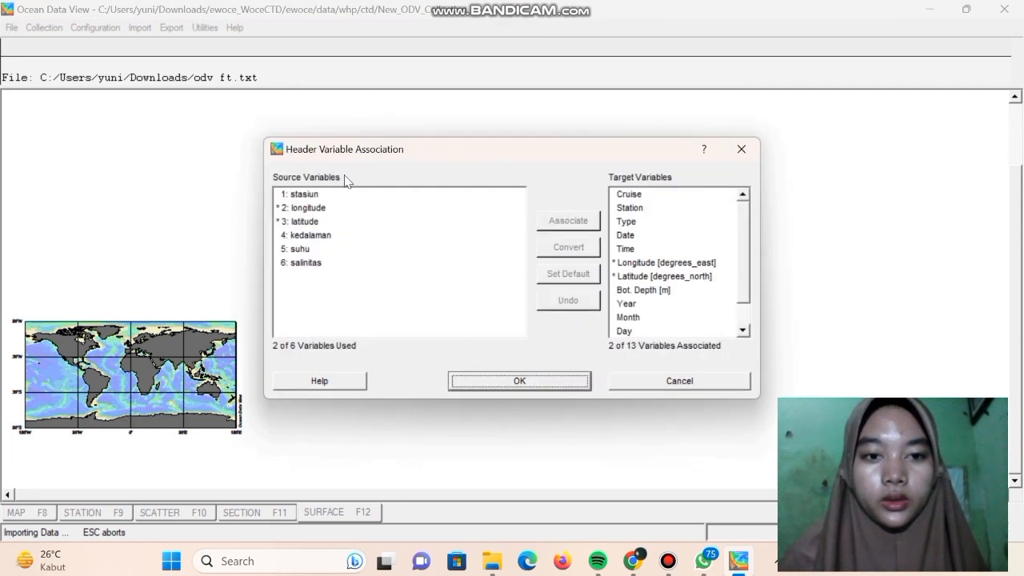
Associate the source header variable stasiun with the target variable Station and accept the header associations.
{"action": "left_click", "coordinate": [304, 196]}
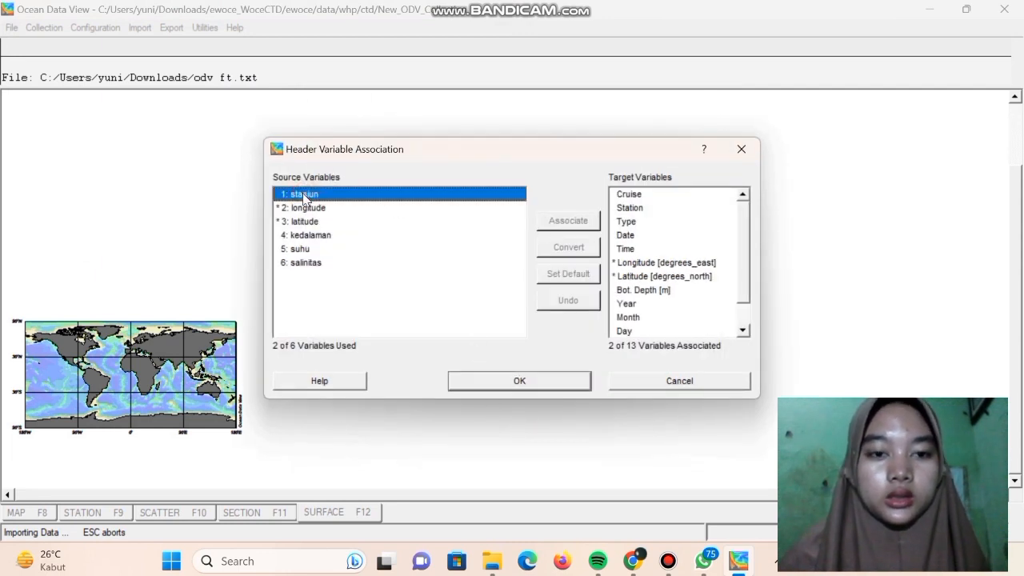
{"action": "left_click", "coordinate": [639, 209]}
{"action": "left_click", "coordinate": [578, 221]}
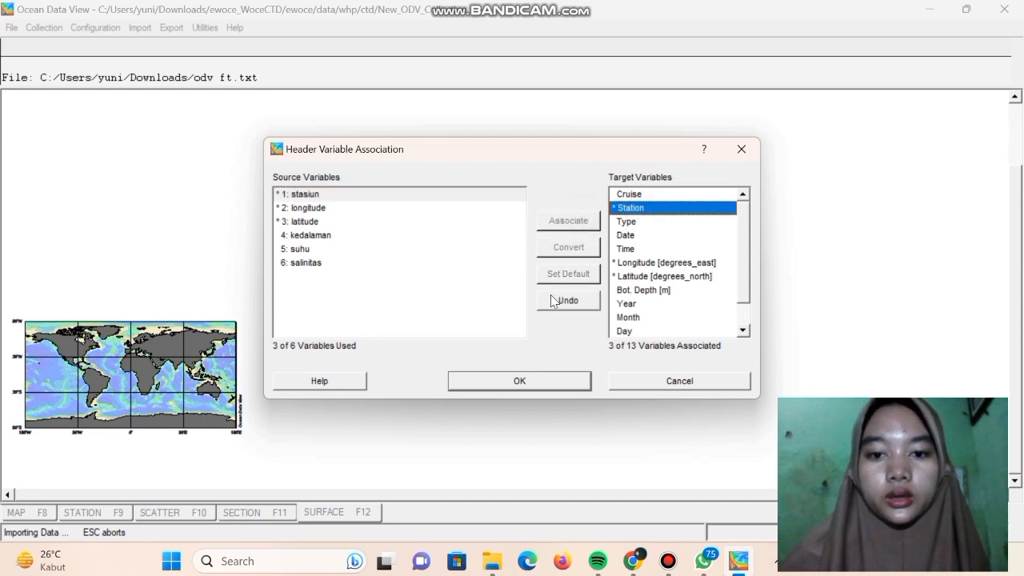
{"action": "left_click", "coordinate": [521, 383]}
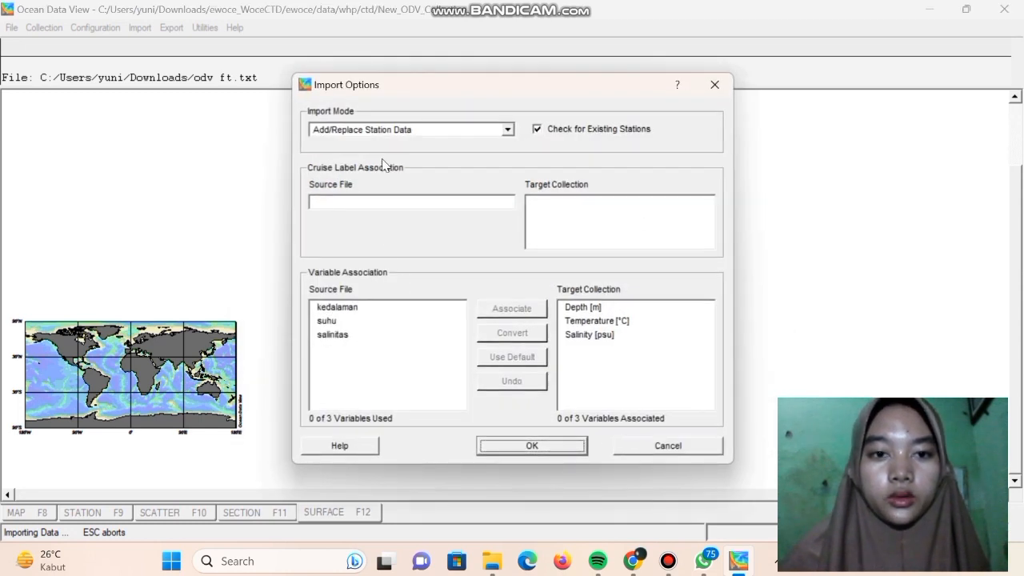
Associate kedalaman with Depth [m], suhu with Temperature [°C] and salinitas with Salinity [psu], and import the station data.
{"action": "left_click", "coordinate": [332, 308]}
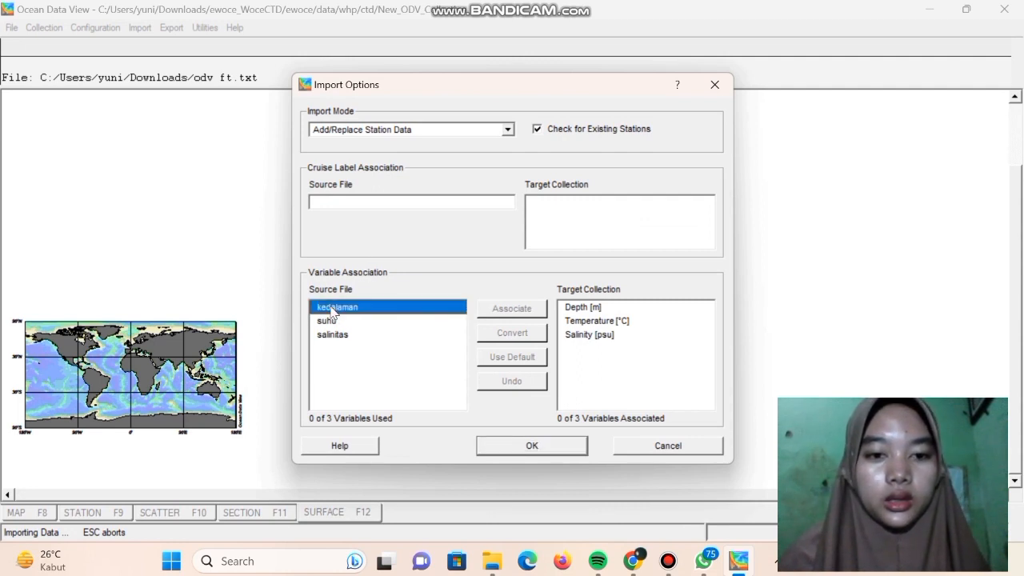
{"action": "left_click", "coordinate": [584, 309]}
{"action": "left_click", "coordinate": [509, 312]}
{"action": "left_click", "coordinate": [331, 321]}
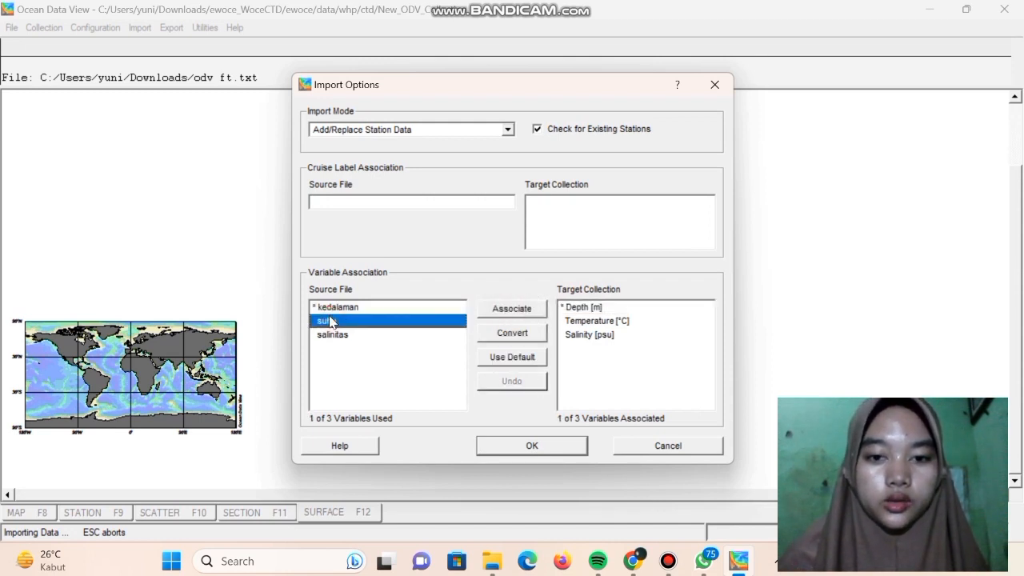
{"action": "left_click", "coordinate": [578, 322]}
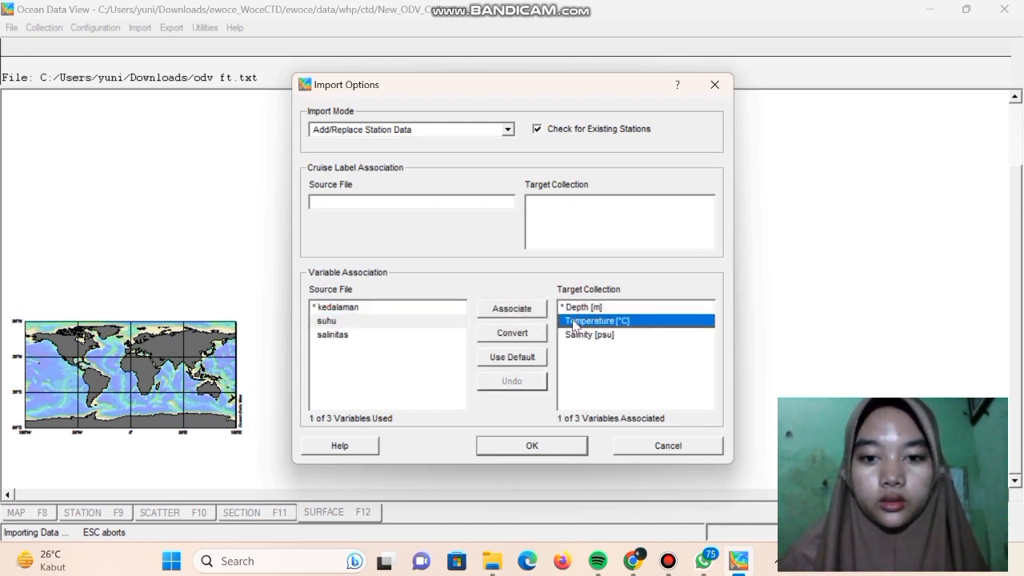
{"action": "left_click", "coordinate": [522, 315]}
{"action": "left_click", "coordinate": [346, 336]}
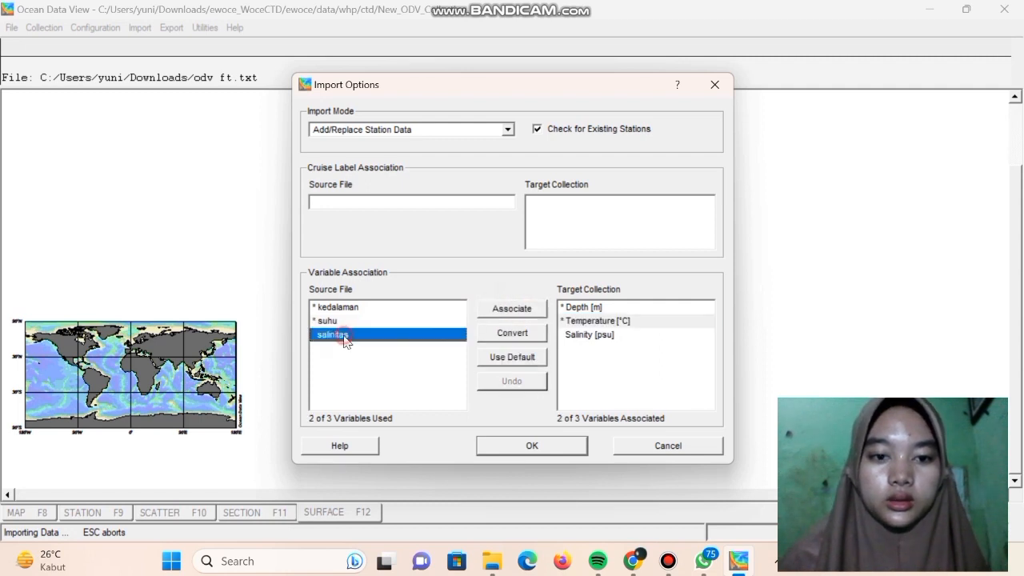
{"action": "left_click", "coordinate": [576, 336]}
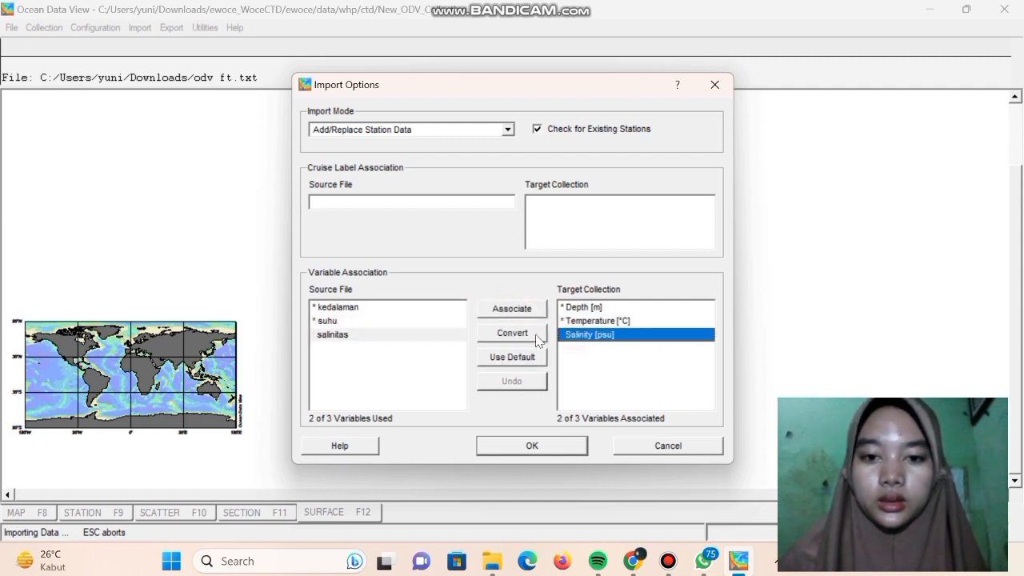
{"action": "left_click", "coordinate": [498, 313]}
{"action": "left_click", "coordinate": [533, 450]}
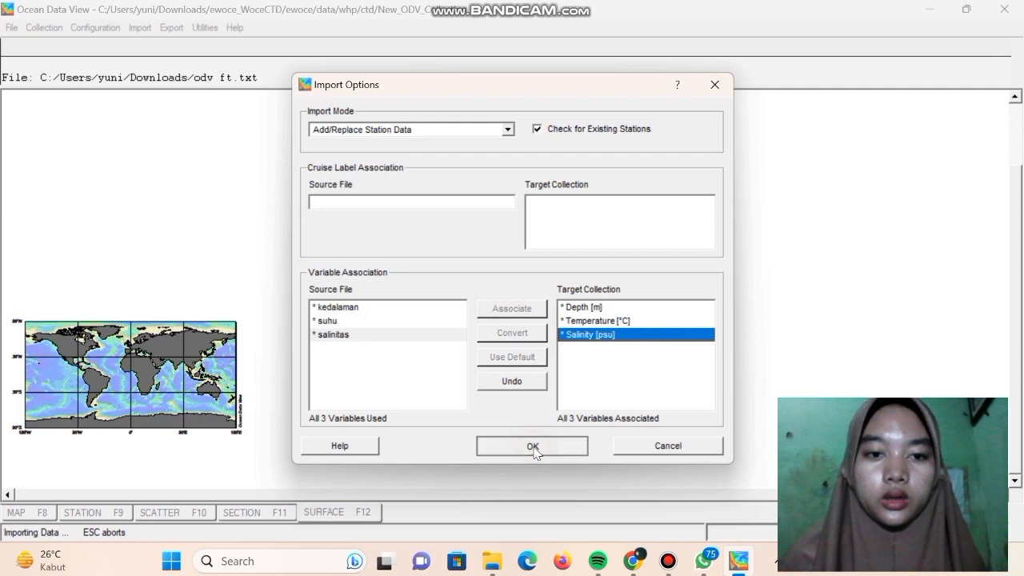
{"action": "left_click", "coordinate": [437, 298]}
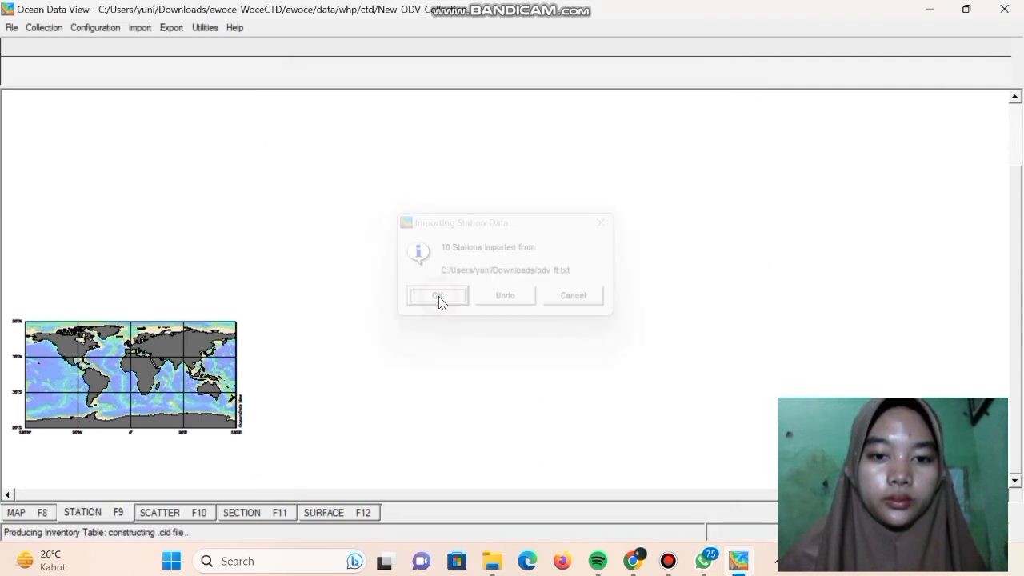
Zoom the global map to the waters around Sumatra, from about 79°E and 18.5°S to 116°E and 13°N.
{"action": "right_click", "coordinate": [132, 367]}
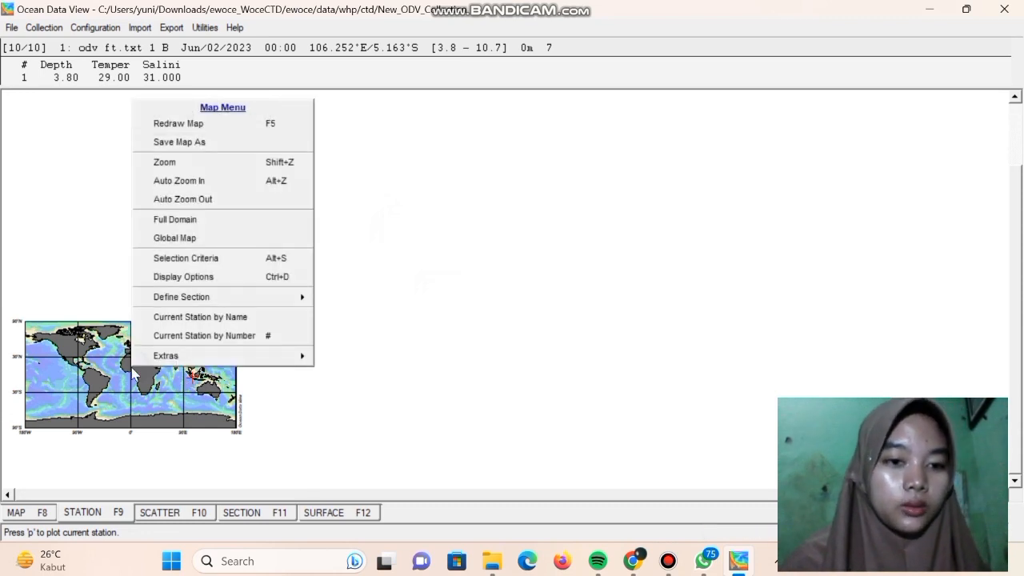
{"action": "left_click", "coordinate": [197, 164]}
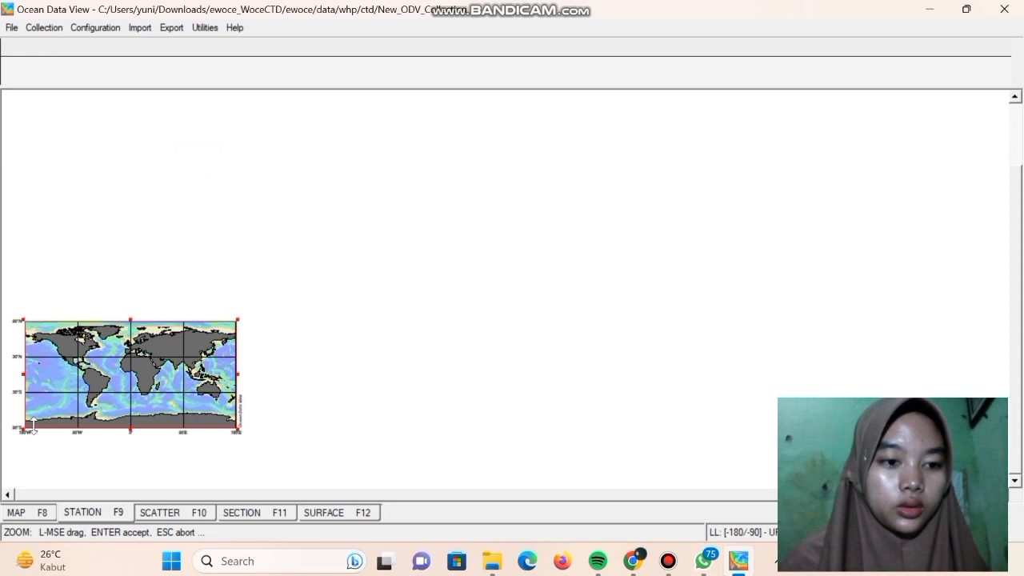
{"action": "left_click_drag", "start_coordinate": [24, 430], "coordinate": [177, 388]}
{"action": "left_click_drag", "start_coordinate": [236, 320], "coordinate": [204, 356]}
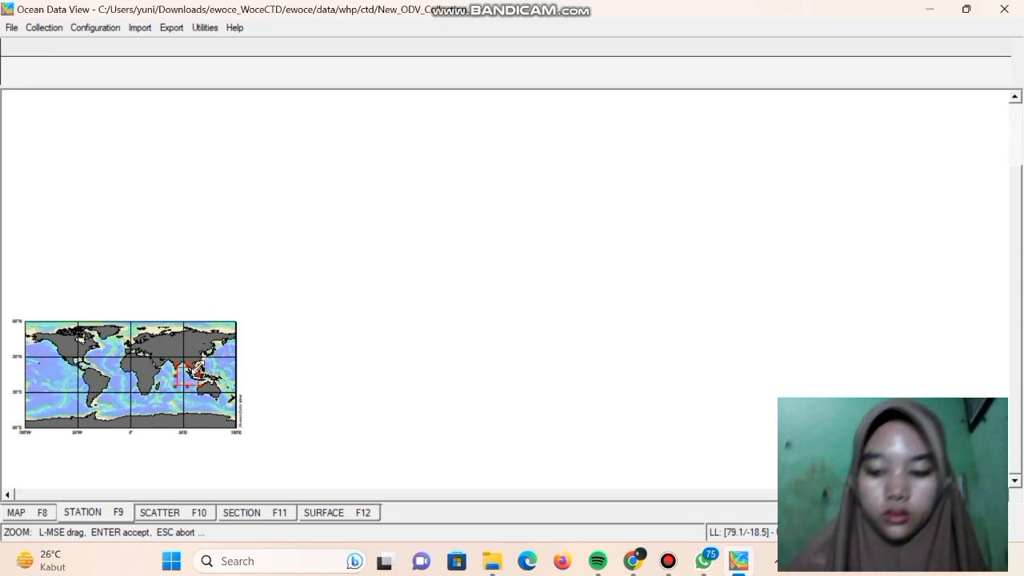
{"action": "key", "text": "Return"}
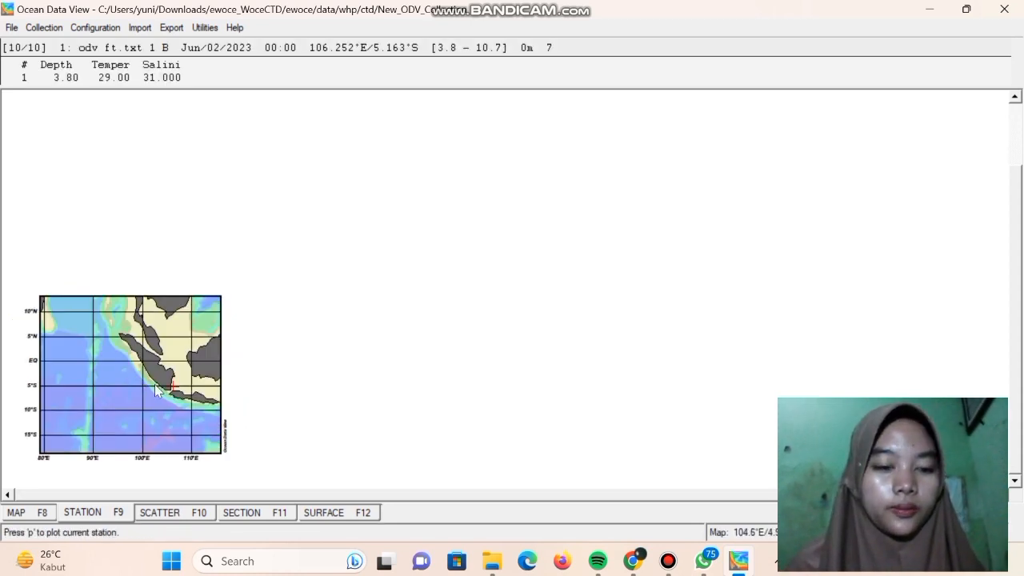
Narrow the map domain to southern Sumatra and western Java, from about 99.3°E and 10°S to 110°E and 1°N.
{"action": "right_click", "coordinate": [94, 400]}
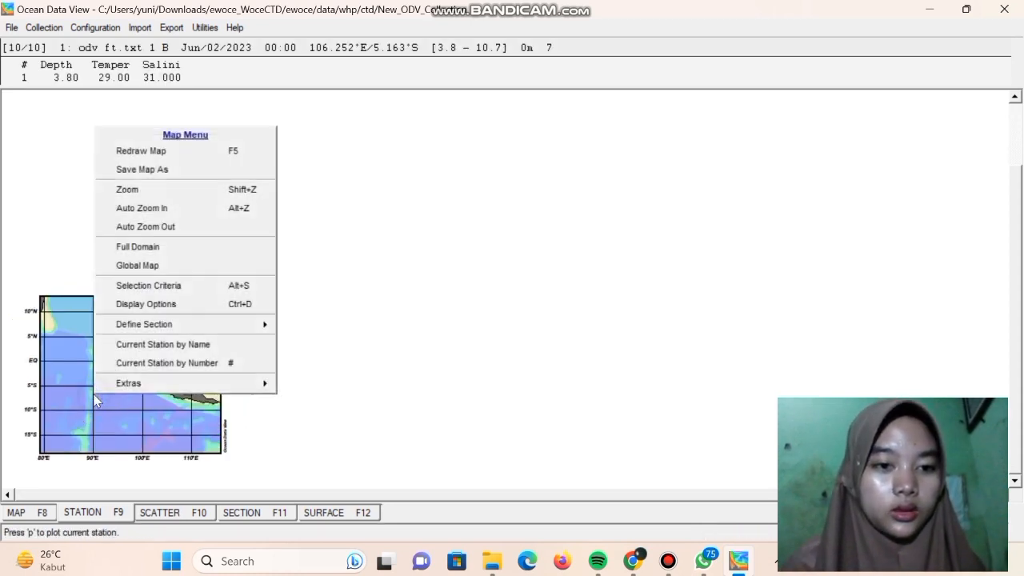
{"action": "left_click", "coordinate": [174, 190]}
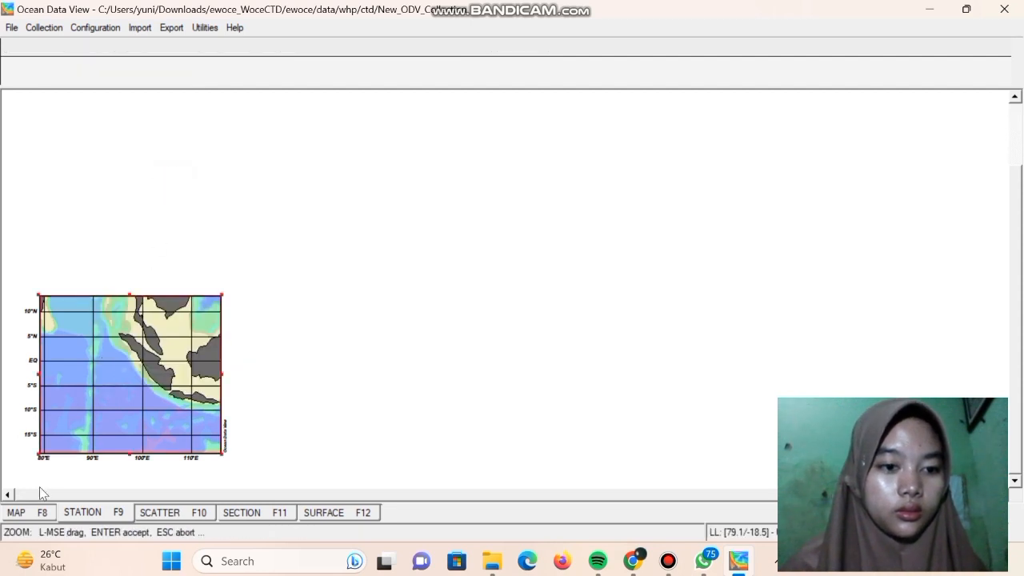
{"action": "left_click_drag", "start_coordinate": [38, 453], "coordinate": [137, 410]}
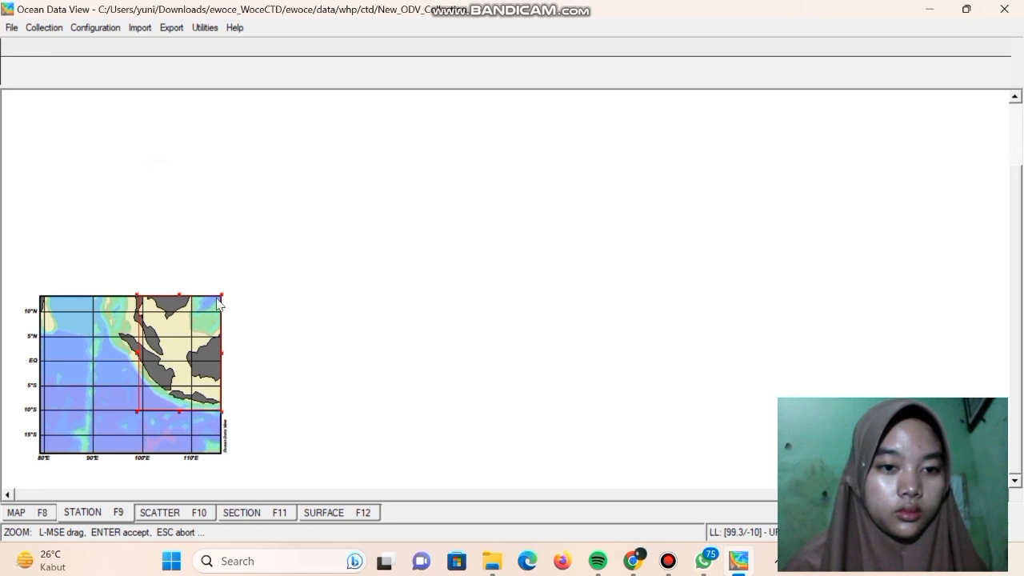
{"action": "left_click_drag", "start_coordinate": [222, 295], "coordinate": [192, 361]}
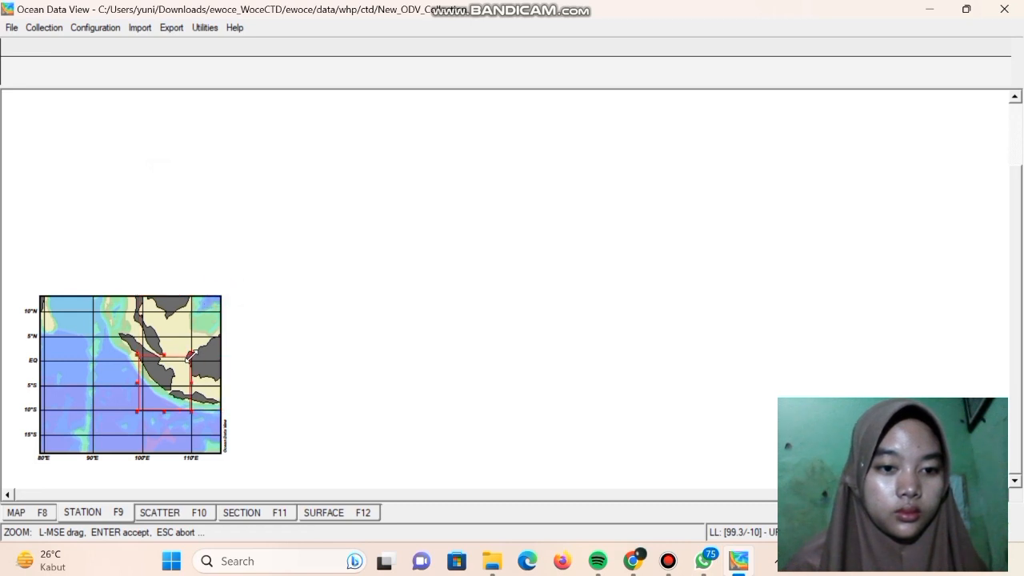
{"action": "key", "text": "Return"}
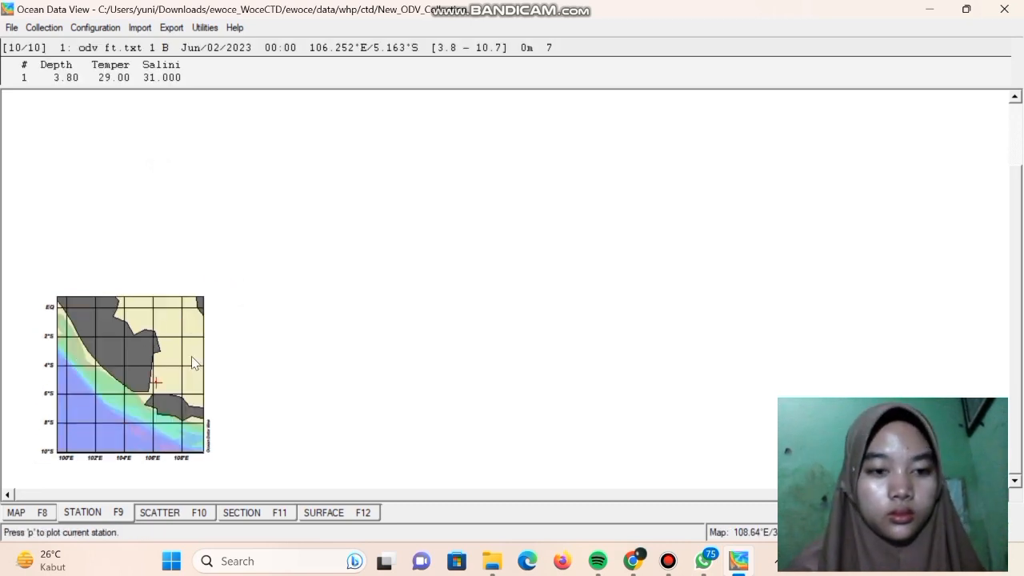
Set the map's station dot size to 15 and apply the display options.
{"action": "right_click", "coordinate": [113, 349]}
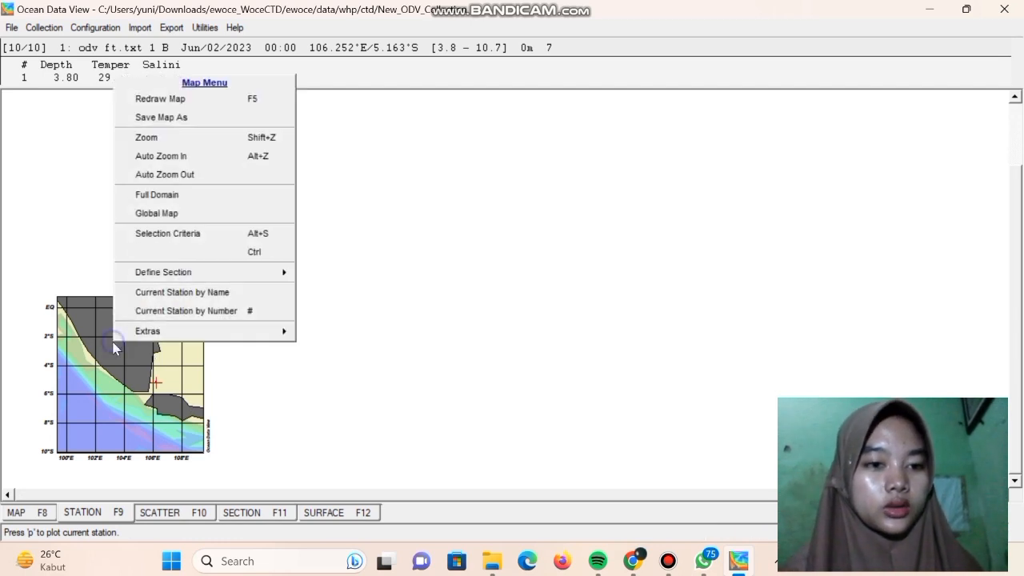
{"action": "left_click", "coordinate": [165, 252]}
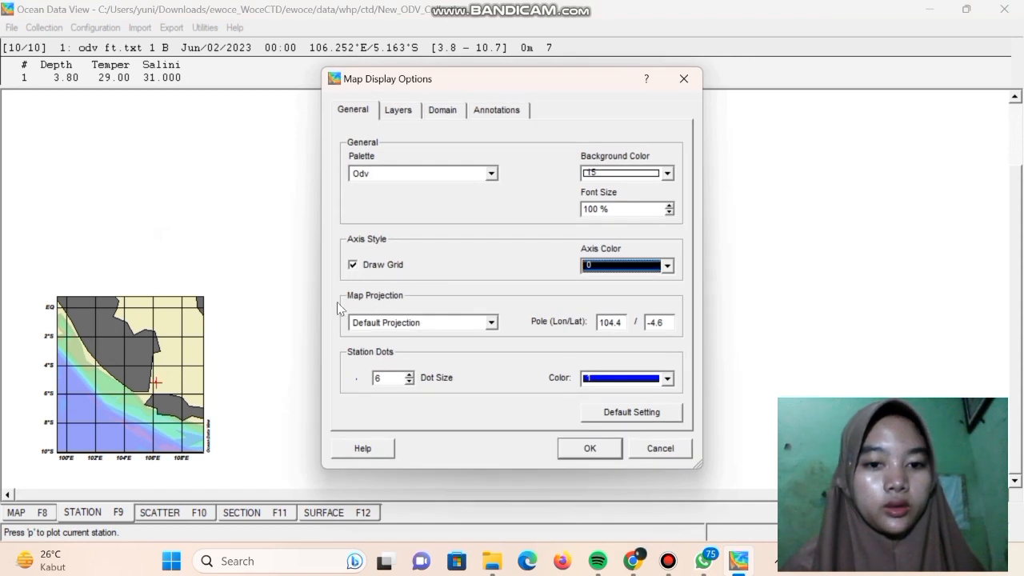
{"action": "left_click", "coordinate": [409, 374]}
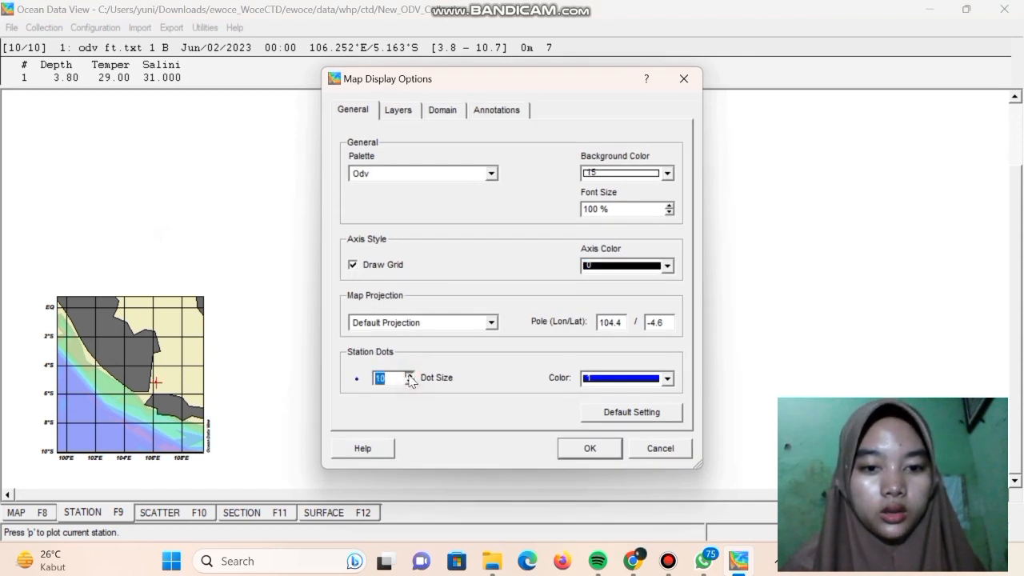
{"action": "left_click", "coordinate": [409, 375]}
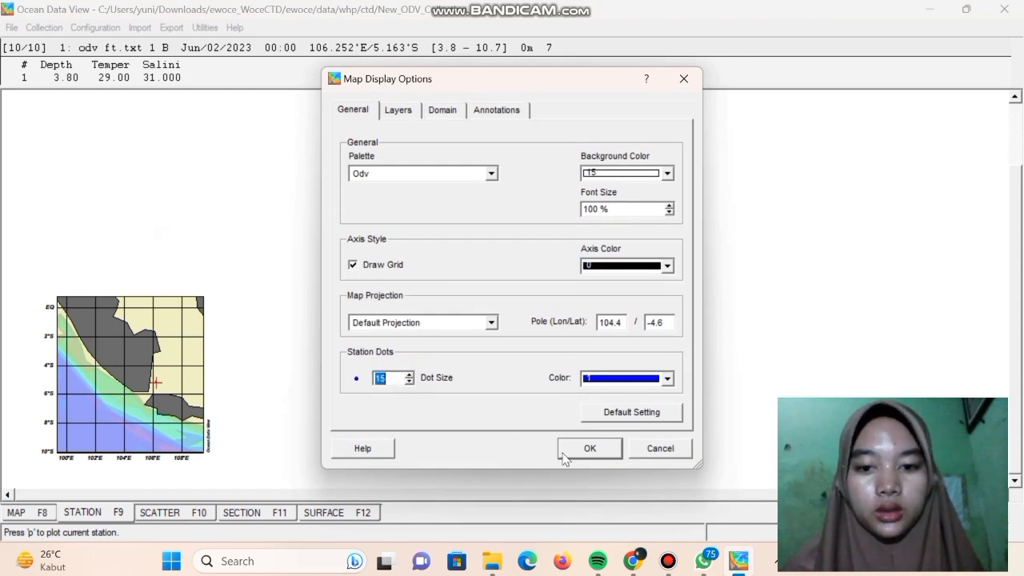
{"action": "left_click", "coordinate": [591, 449]}
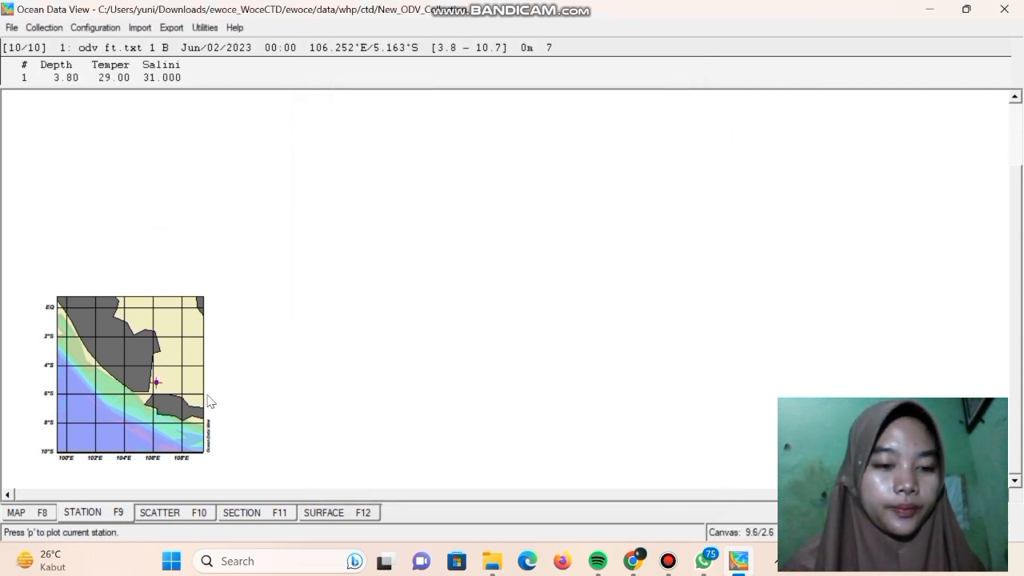
Zoom the map to the area around the station dots, about 105°E to 107.2°E and 4.2°S to 6.1°S.
{"action": "right_click", "coordinate": [174, 339]}
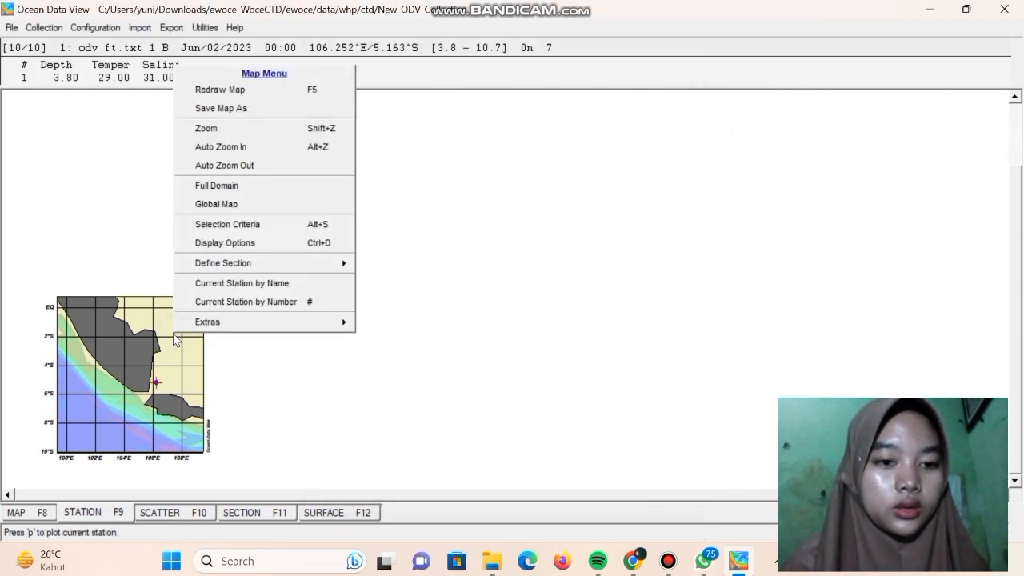
{"action": "left_click", "coordinate": [203, 128]}
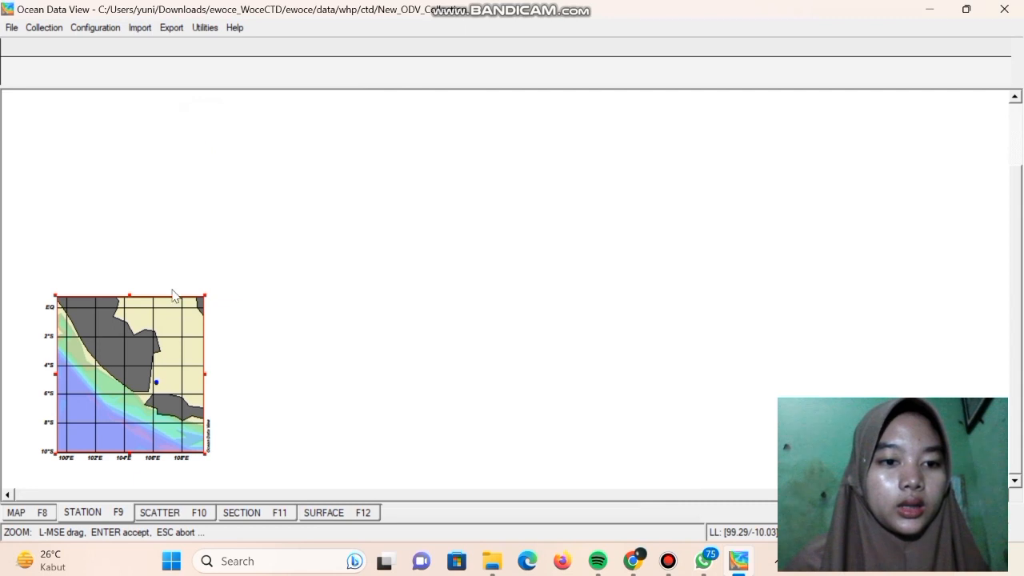
{"action": "left_click_drag", "start_coordinate": [53, 456], "coordinate": [136, 398]}
{"action": "key", "text": "Return"}
Tighten the map domain around the stations to about 105.9°E to 106.6°E and 5°S to 5.3°S.
{"action": "right_click", "coordinate": [171, 373]}
{"action": "left_click", "coordinate": [207, 188]}
{"action": "left_click_drag", "start_coordinate": [221, 453], "coordinate": [195, 407]}
{"action": "left_click_drag", "start_coordinate": [41, 298], "coordinate": [112, 354]}
{"action": "left_click_drag", "start_coordinate": [193, 408], "coordinate": [171, 393]}
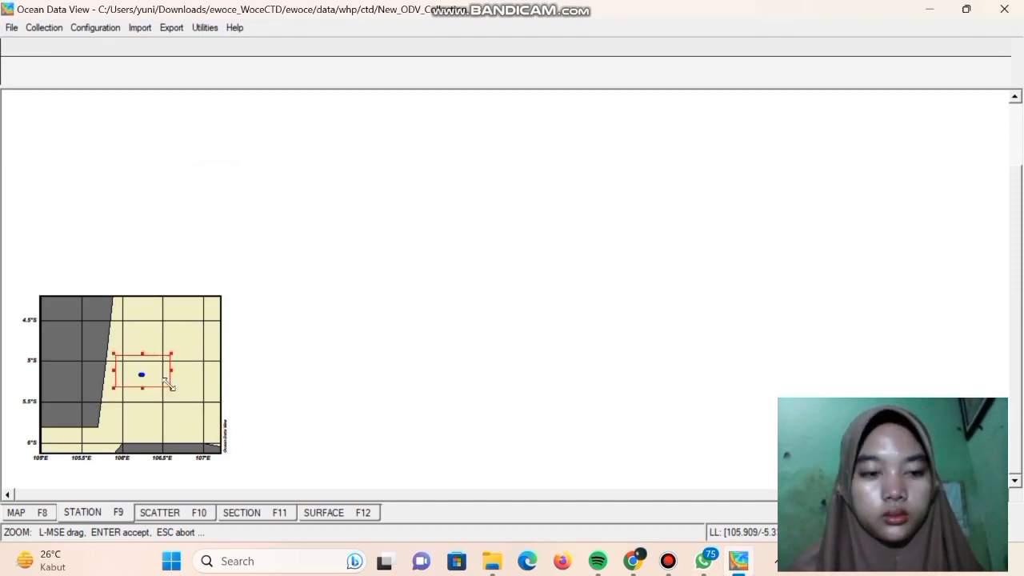
{"action": "key", "text": "Return"}
Zoom the map further onto the station cluster, covering about 106.15°E to 106.32°E and 5.12°S to 5.2°S.
{"action": "right_click", "coordinate": [154, 370]}
{"action": "left_click", "coordinate": [190, 172]}
{"action": "left_click_drag", "start_coordinate": [236, 437], "coordinate": [185, 409]}
{"action": "left_click_drag", "start_coordinate": [25, 312], "coordinate": [96, 374]}
{"action": "left_click_drag", "start_coordinate": [181, 412], "coordinate": [156, 406]}
{"action": "key", "text": "Return"}
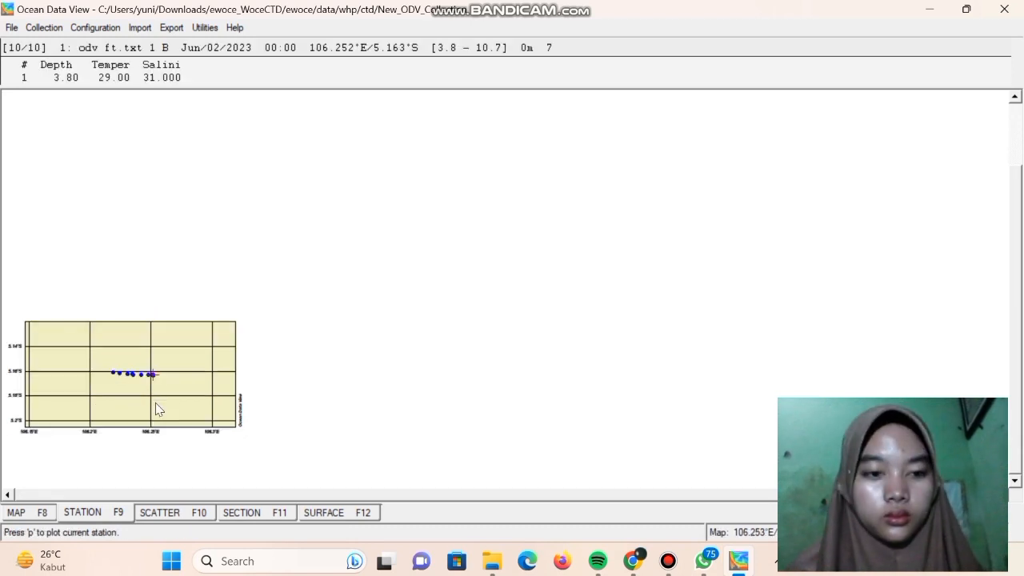
Zoom the map in on the station row, covering about 106.203°E to 106.284°E and 5.148°S to 5.184°S.
{"action": "right_click", "coordinate": [156, 406]}
{"action": "left_click", "coordinate": [224, 192]}
{"action": "left_click_drag", "start_coordinate": [236, 429], "coordinate": [192, 397]}
{"action": "left_click_drag", "start_coordinate": [25, 322], "coordinate": [90, 355]}
{"action": "key", "text": "Return"}
Tighten the map domain to about 106.21°E to 106.265°E and 5.153°S to 5.173°S.
{"action": "right_click", "coordinate": [146, 381]}
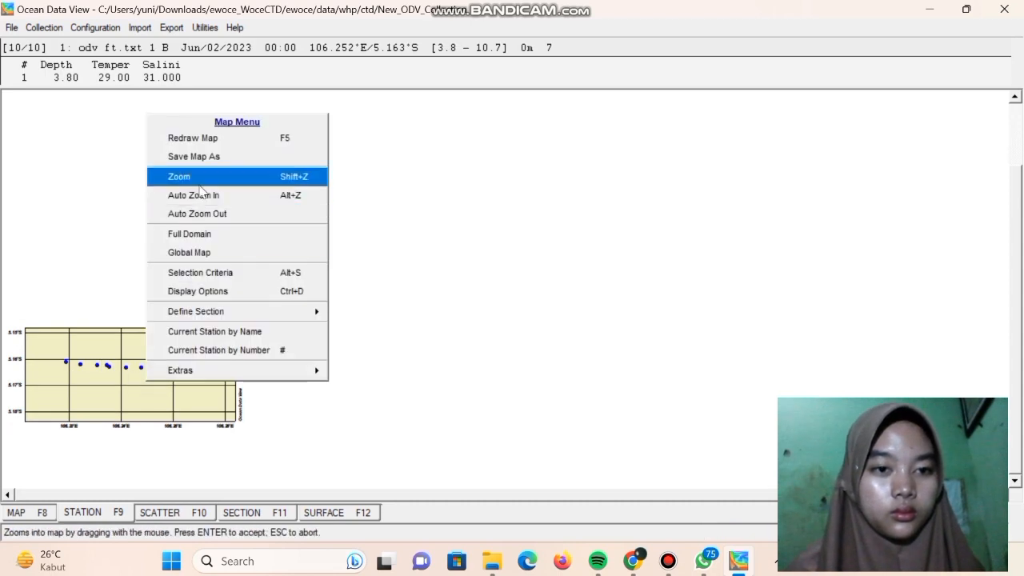
{"action": "left_click", "coordinate": [192, 173]}
{"action": "left_click_drag", "start_coordinate": [236, 422], "coordinate": [187, 392]}
{"action": "left_click_drag", "start_coordinate": [23, 326], "coordinate": [47, 345]}
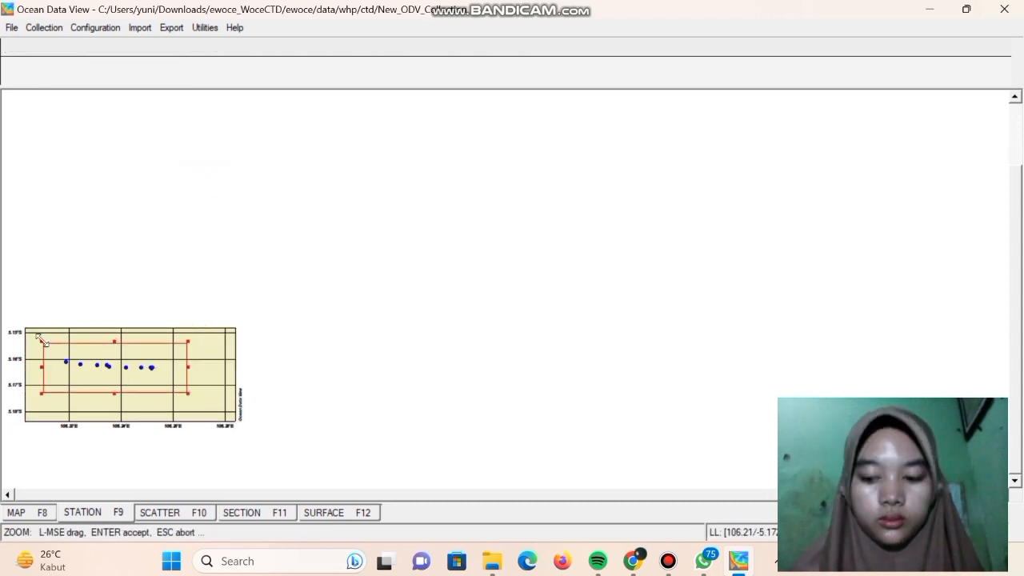
{"action": "key", "text": "Return"}
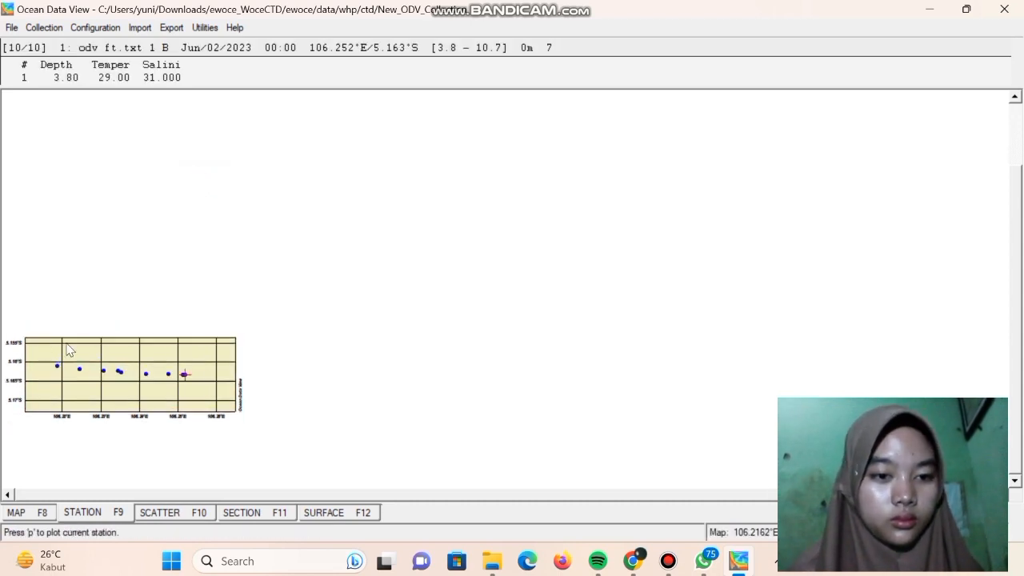
Zoom the map closely around the stations, to about 106.217°E to 106.253°E and 5.158°S to 5.165°S.
{"action": "right_click", "coordinate": [169, 394]}
{"action": "left_click", "coordinate": [228, 189]}
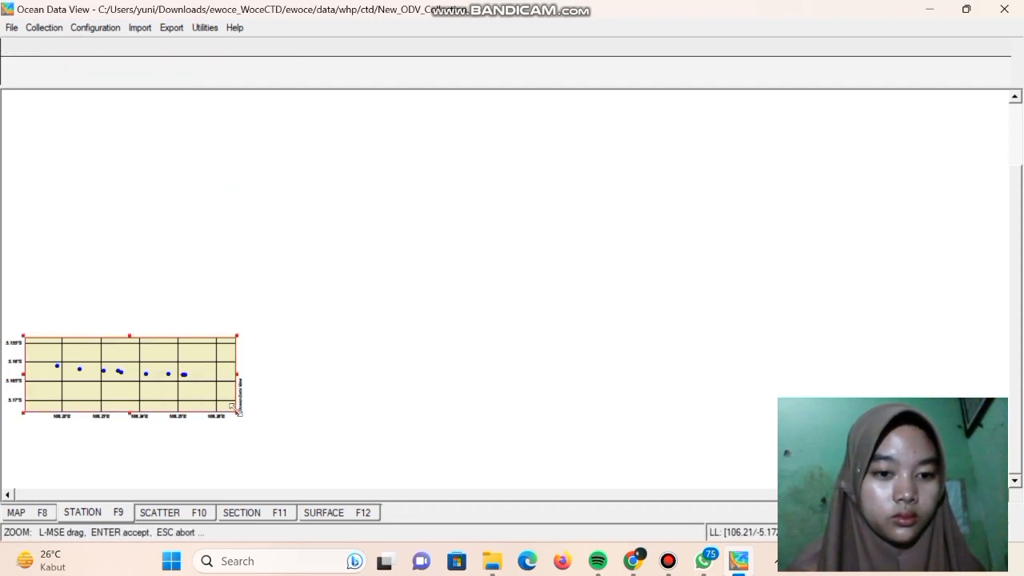
{"action": "left_click_drag", "start_coordinate": [237, 411], "coordinate": [206, 393]}
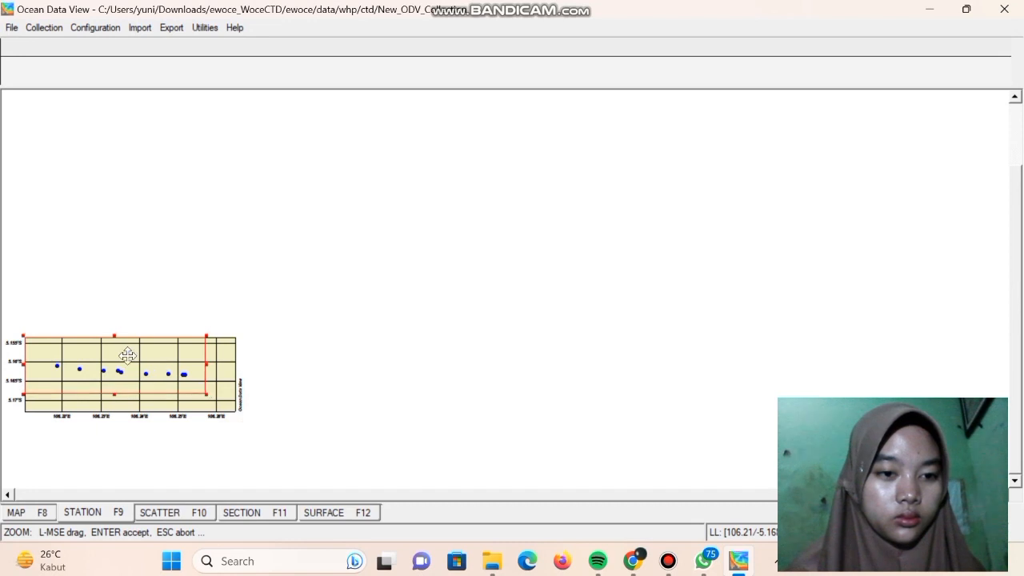
{"action": "left_click_drag", "start_coordinate": [23, 337], "coordinate": [31, 350]}
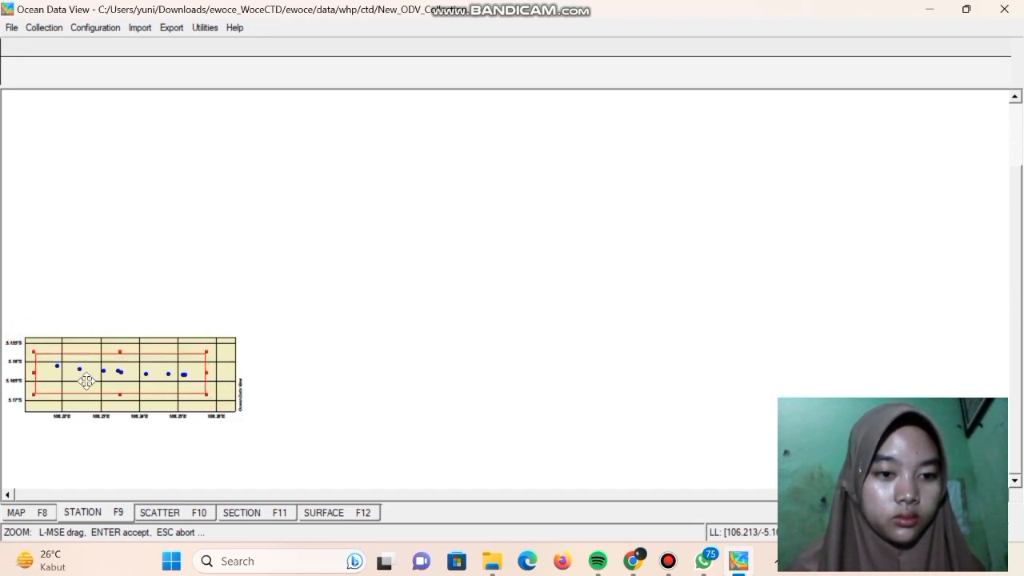
{"action": "left_click_drag", "start_coordinate": [207, 393], "coordinate": [200, 388]}
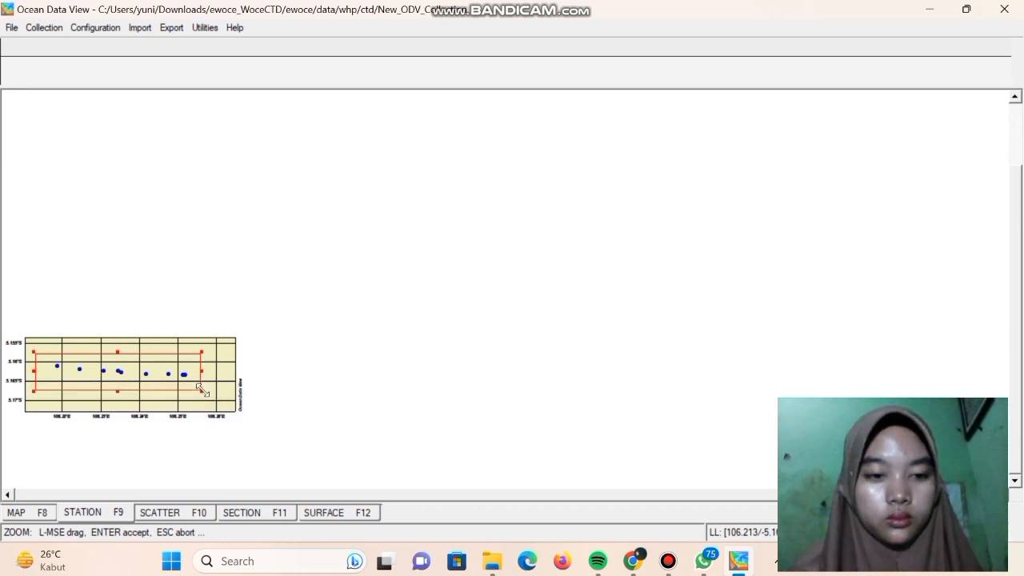
{"action": "key", "text": "Return"}
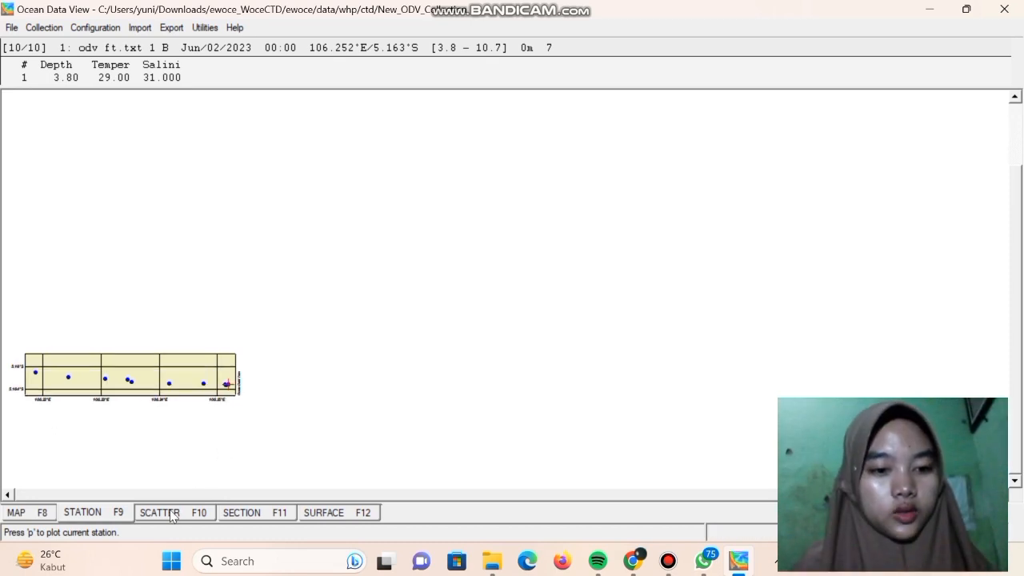
Switch to the scatter view and create a second plot window in its window layout.
{"action": "left_click", "coordinate": [170, 513]}
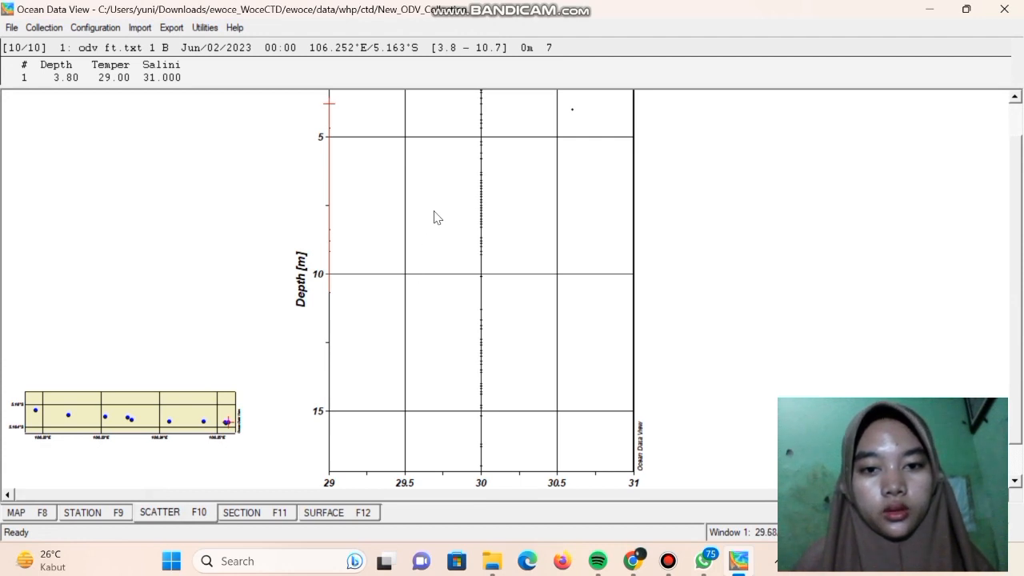
{"action": "right_click", "coordinate": [252, 195]}
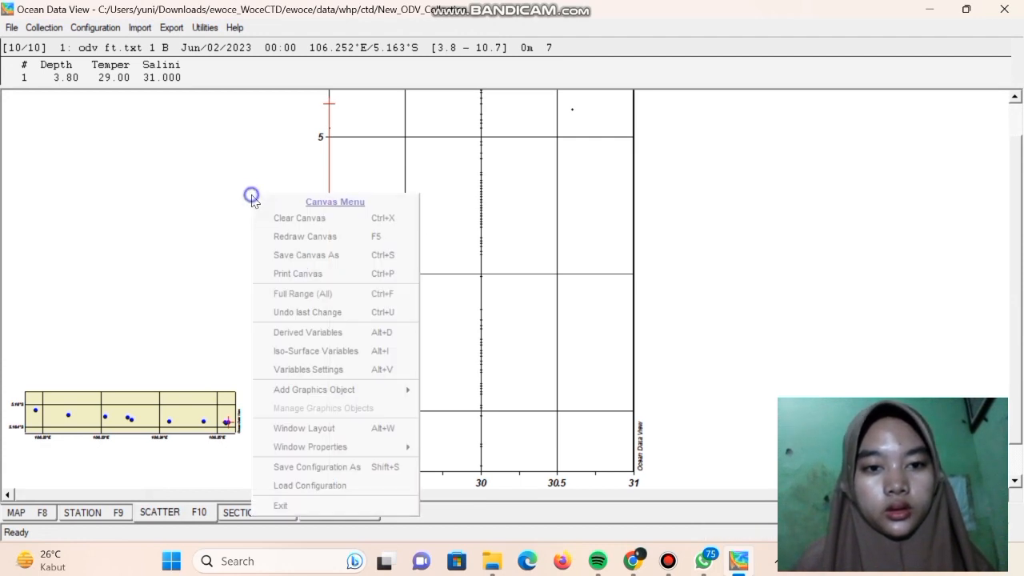
{"action": "left_click", "coordinate": [315, 432]}
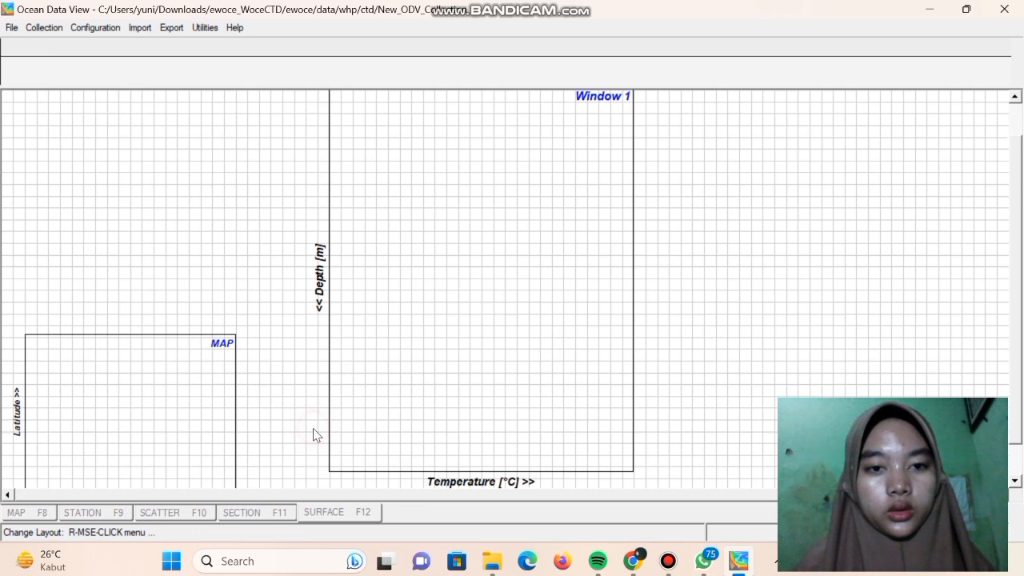
{"action": "right_click", "coordinate": [394, 336]}
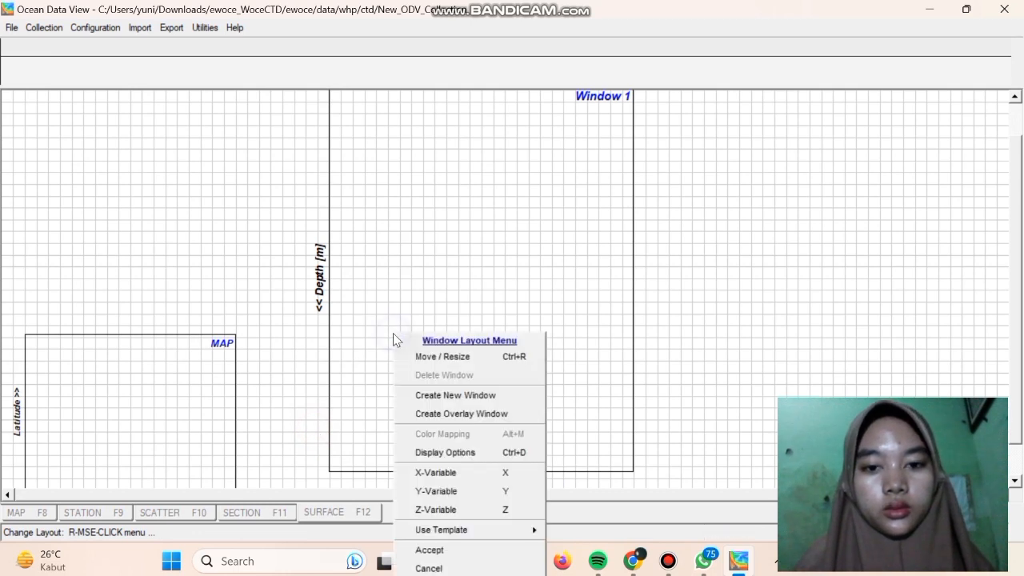
{"action": "left_click", "coordinate": [447, 395]}
{"action": "scroll", "coordinate": [467, 248], "scroll_direction": "down", "scroll_amount": 1}
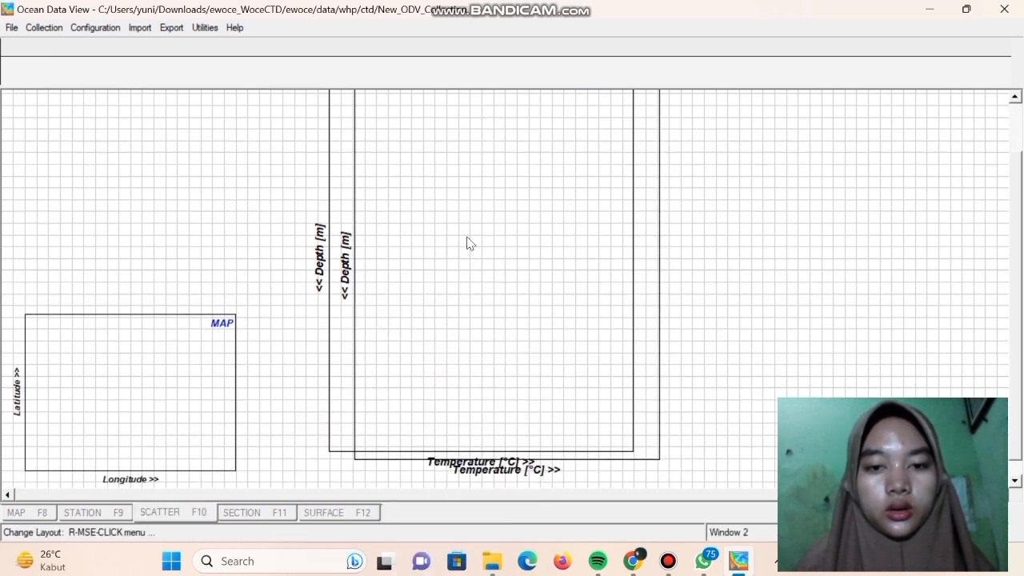
{"action": "scroll", "coordinate": [470, 243], "scroll_direction": "up", "scroll_amount": 2}
Shrink the second plot window to about the map's width, place it above the map and accept the layout.
{"action": "right_click", "coordinate": [467, 237]}
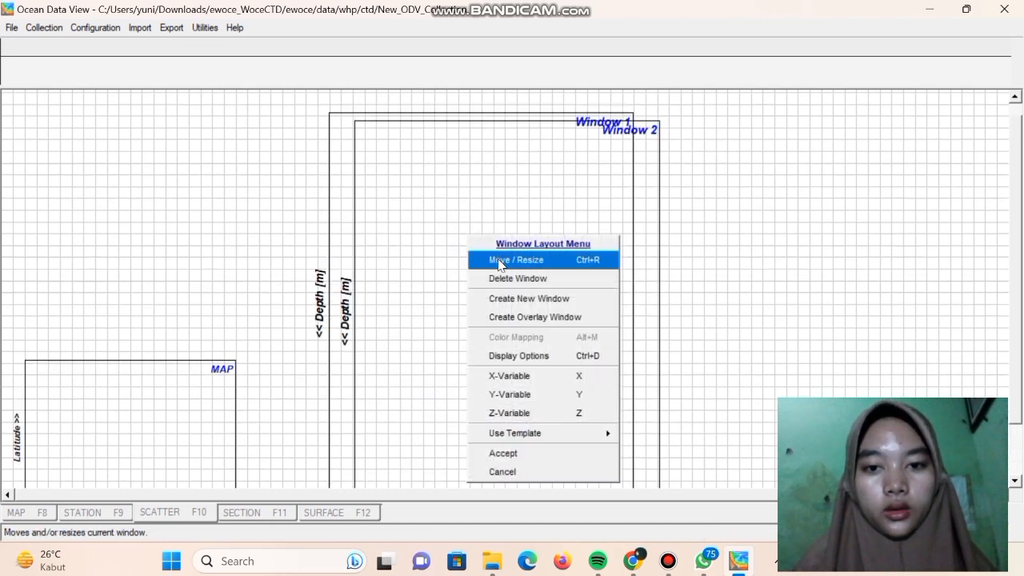
{"action": "left_click", "coordinate": [498, 259]}
{"action": "left_click_drag", "start_coordinate": [498, 258], "coordinate": [215, 237]}
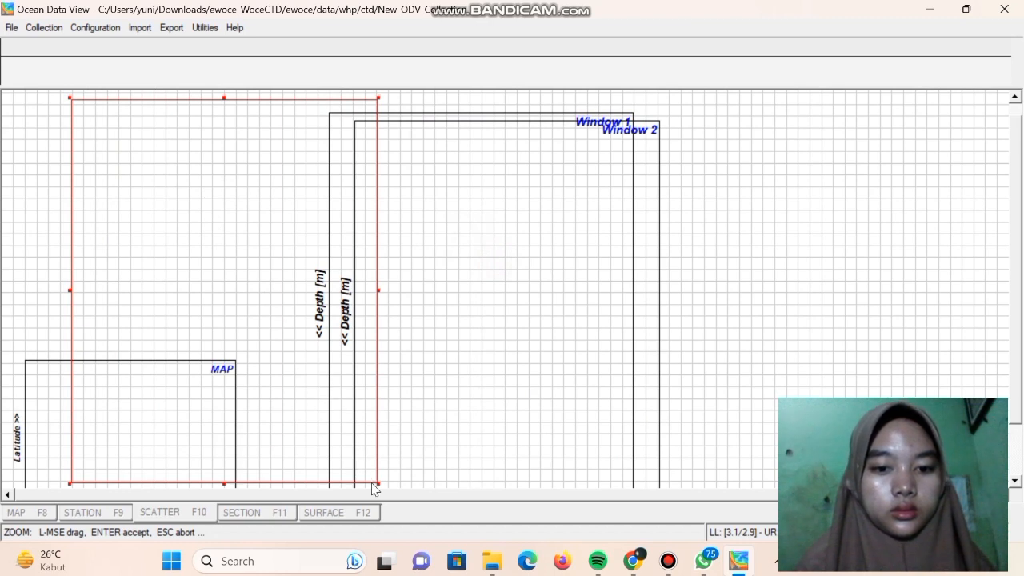
{"action": "left_click_drag", "start_coordinate": [376, 482], "coordinate": [282, 298]}
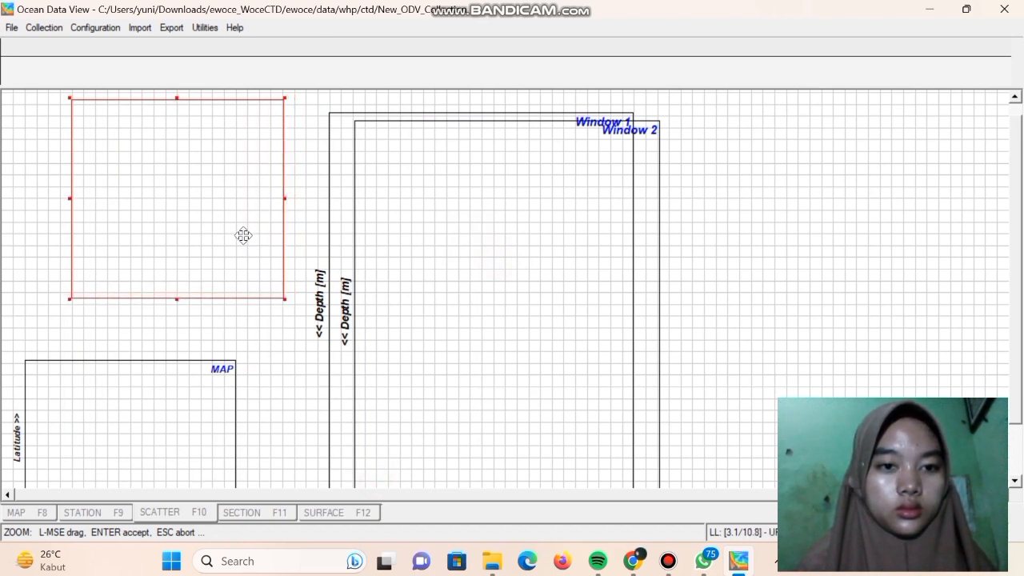
{"action": "left_click_drag", "start_coordinate": [240, 233], "coordinate": [200, 244]}
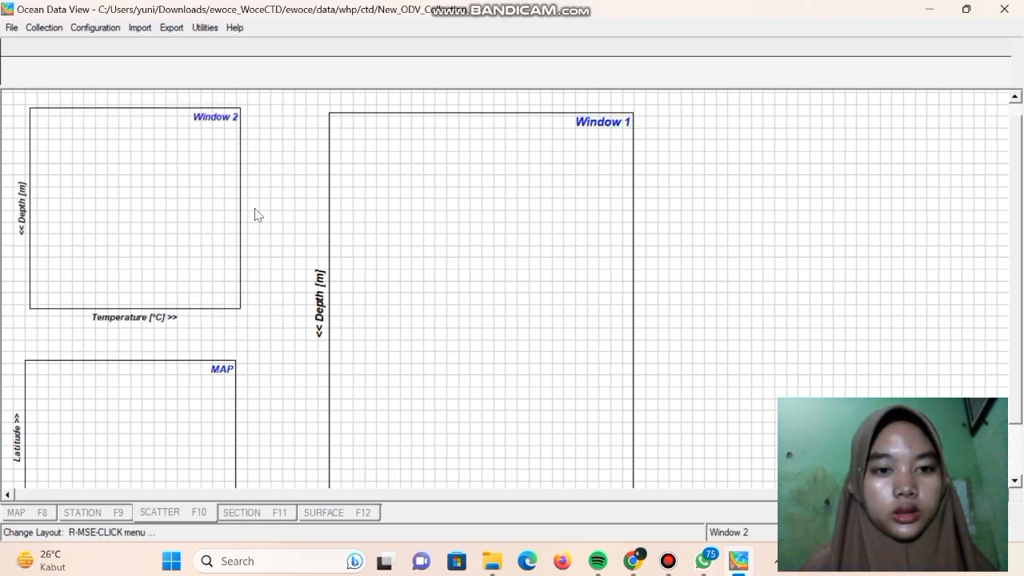
{"action": "right_click", "coordinate": [291, 184]}
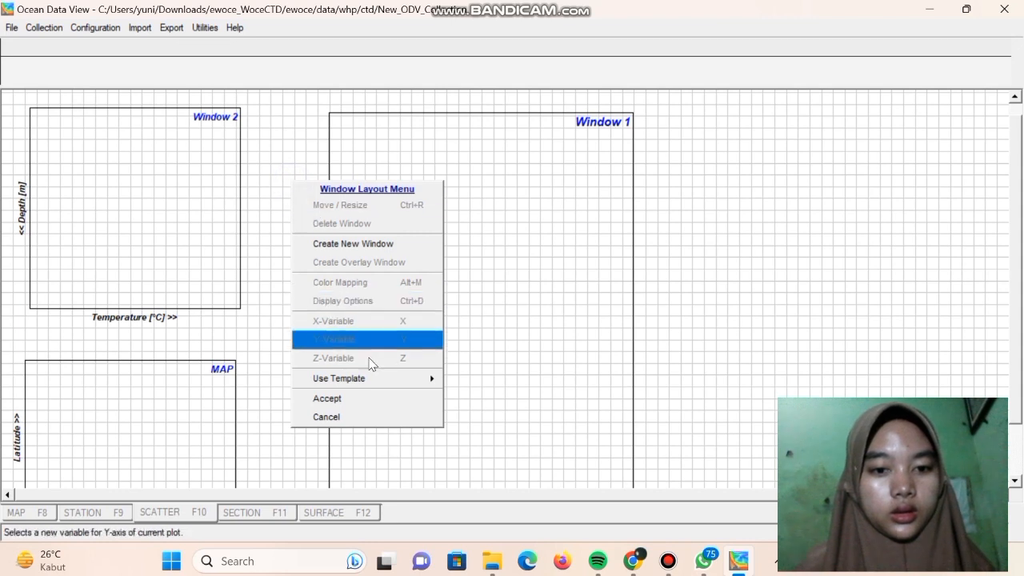
{"action": "left_click", "coordinate": [370, 397]}
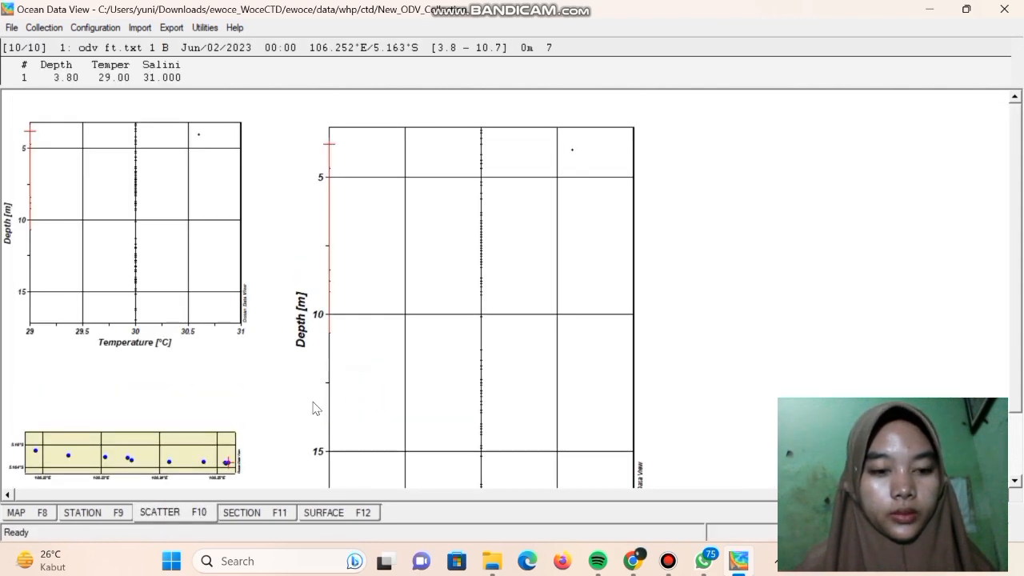
Switch to the station view and plot the map's stations one after another, from the westernmost dot to the easternmost.
{"action": "left_click", "coordinate": [93, 512]}
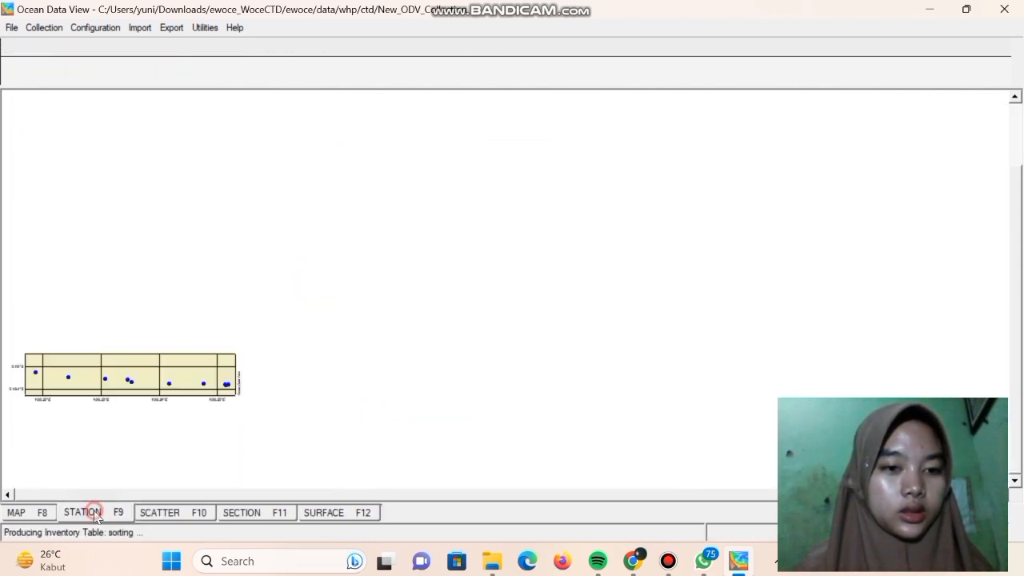
{"action": "left_click", "coordinate": [35, 374]}
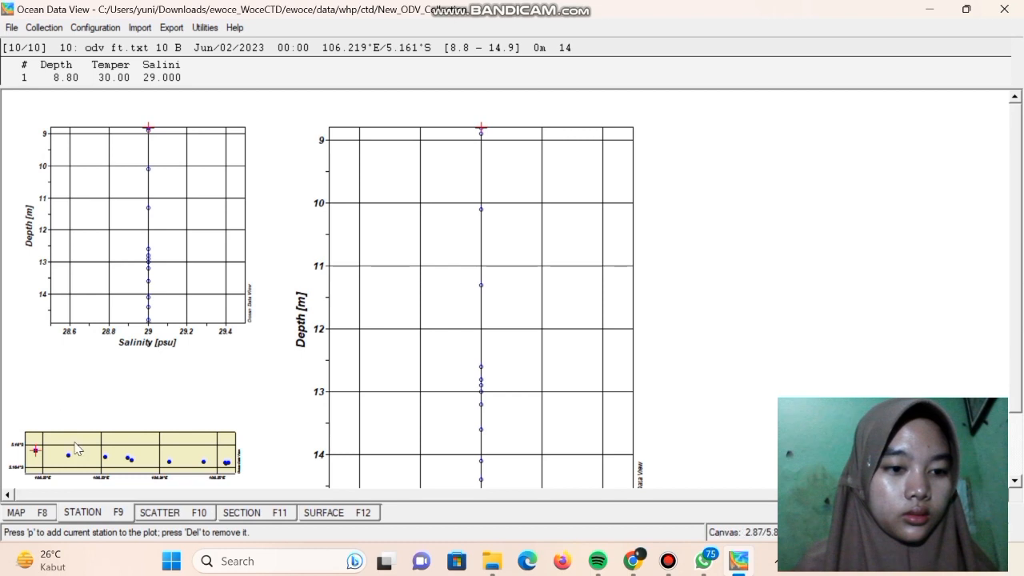
{"action": "left_click", "coordinate": [69, 456]}
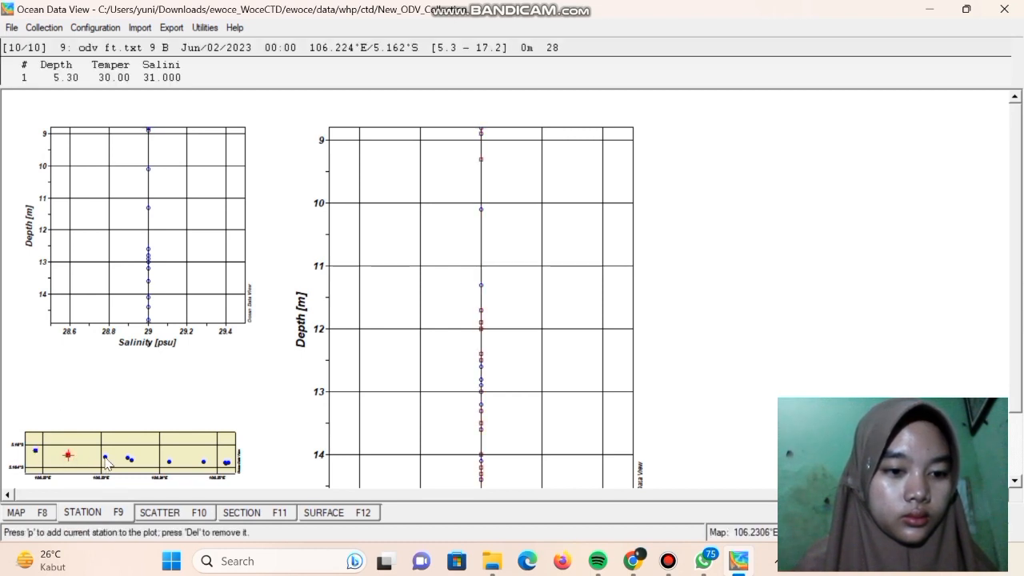
{"action": "left_click", "coordinate": [105, 457]}
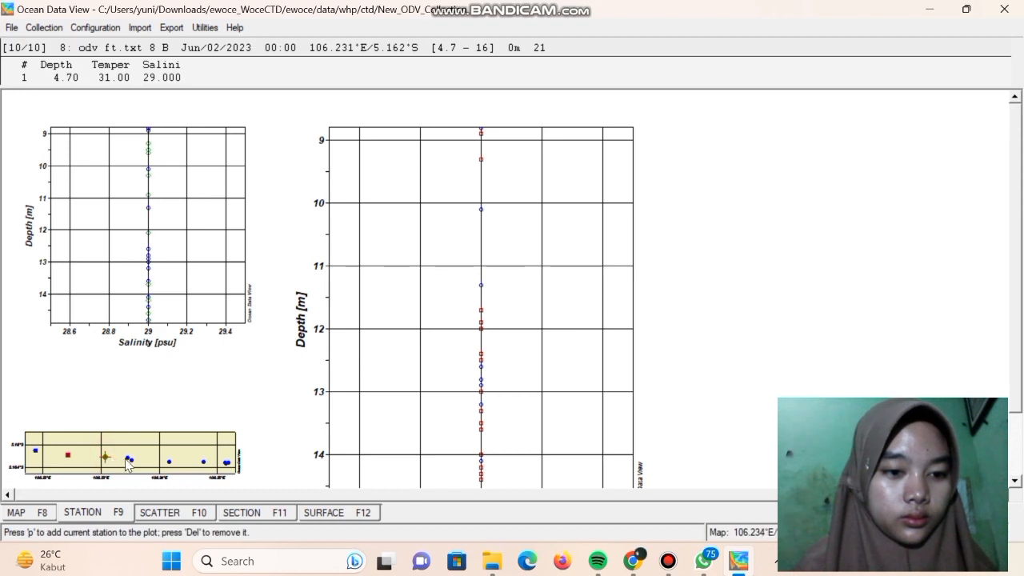
{"action": "left_click", "coordinate": [127, 457]}
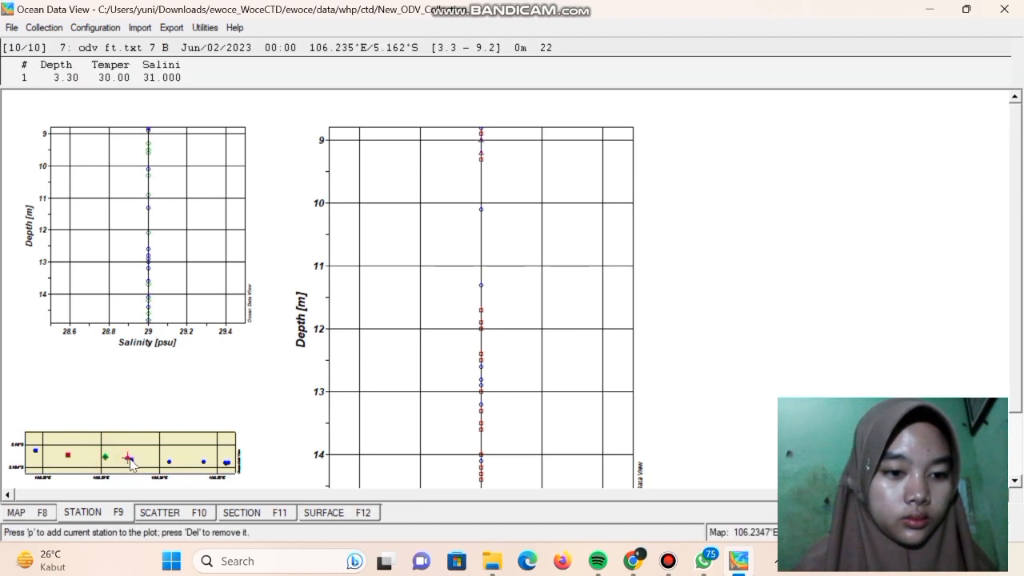
{"action": "left_click", "coordinate": [130, 461]}
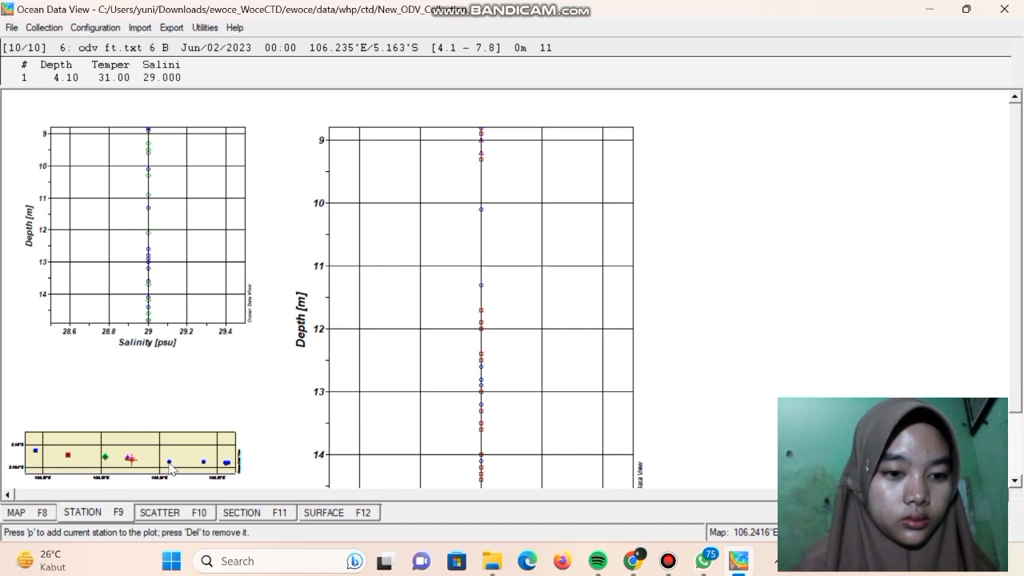
{"action": "left_click", "coordinate": [170, 463]}
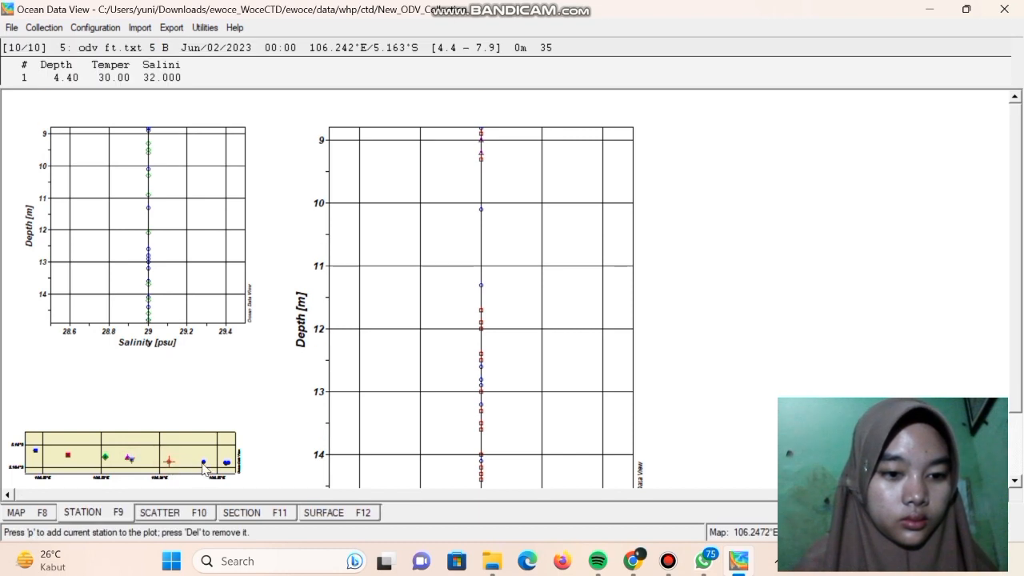
{"action": "left_click", "coordinate": [201, 461]}
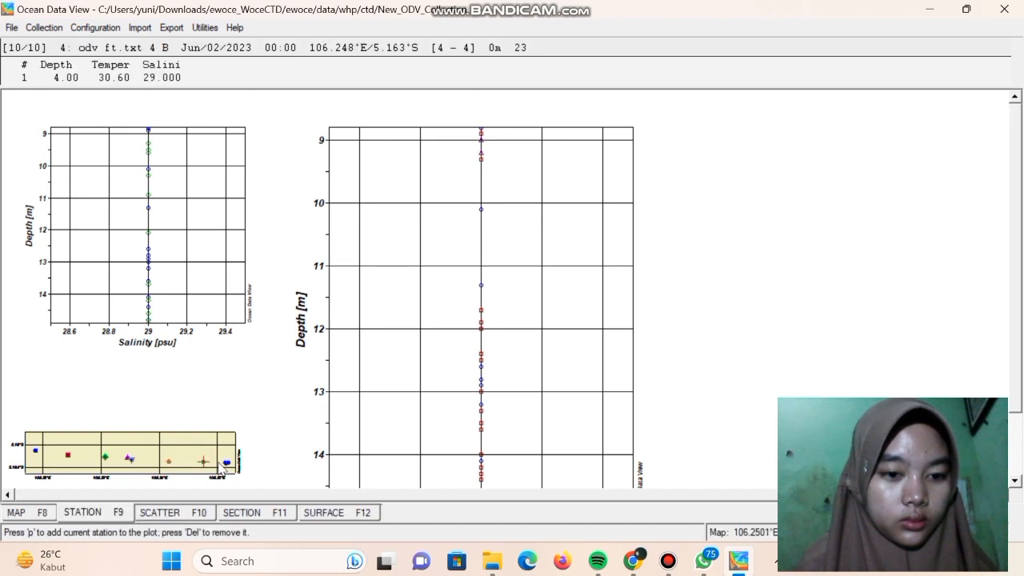
{"action": "left_click", "coordinate": [226, 464]}
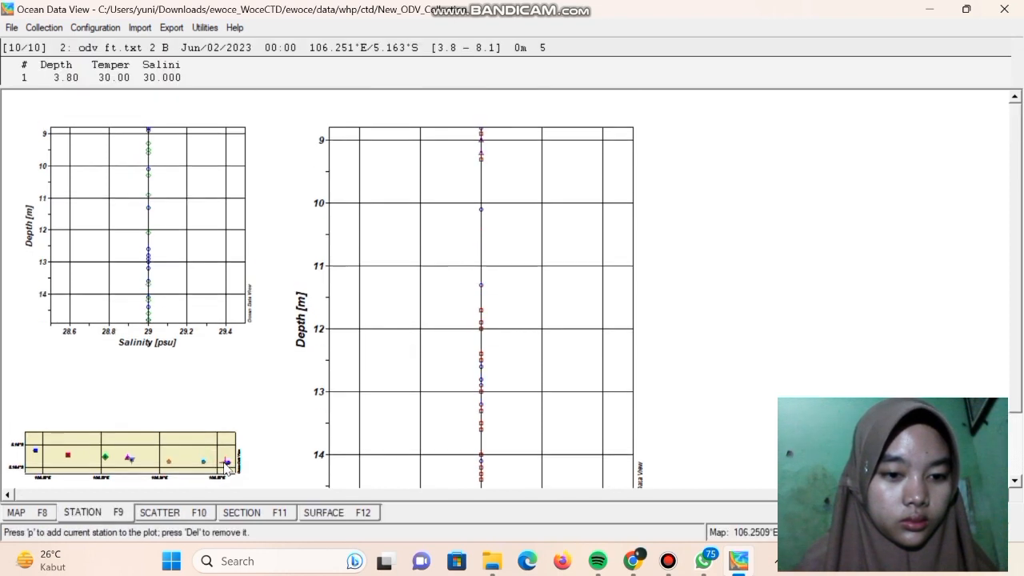
{"action": "left_click", "coordinate": [228, 465]}
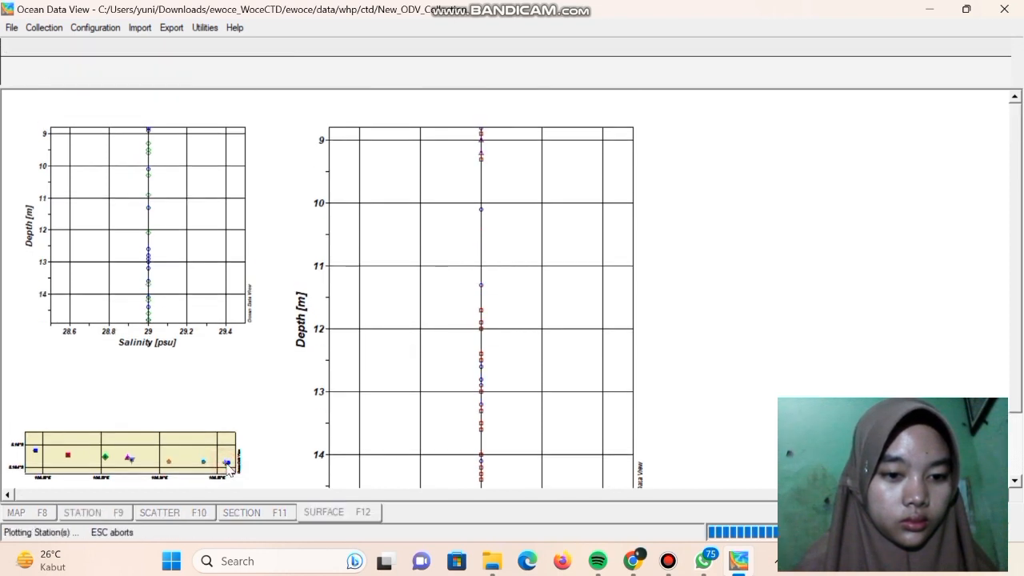
{"action": "left_click", "coordinate": [230, 464]}
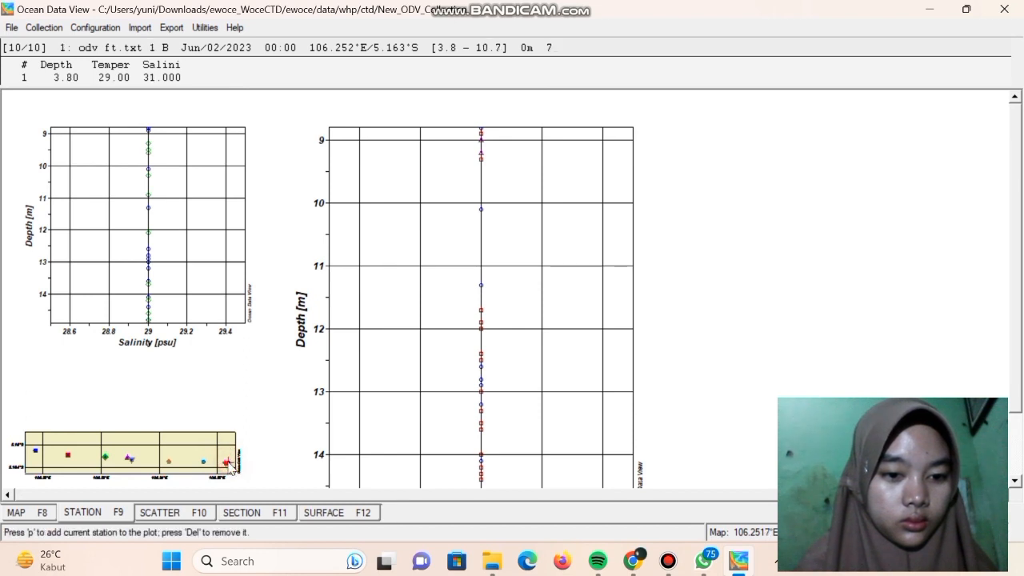
Set all station plots to full range, look over their profiles and return to the scatter view.
{"action": "right_click", "coordinate": [292, 366]}
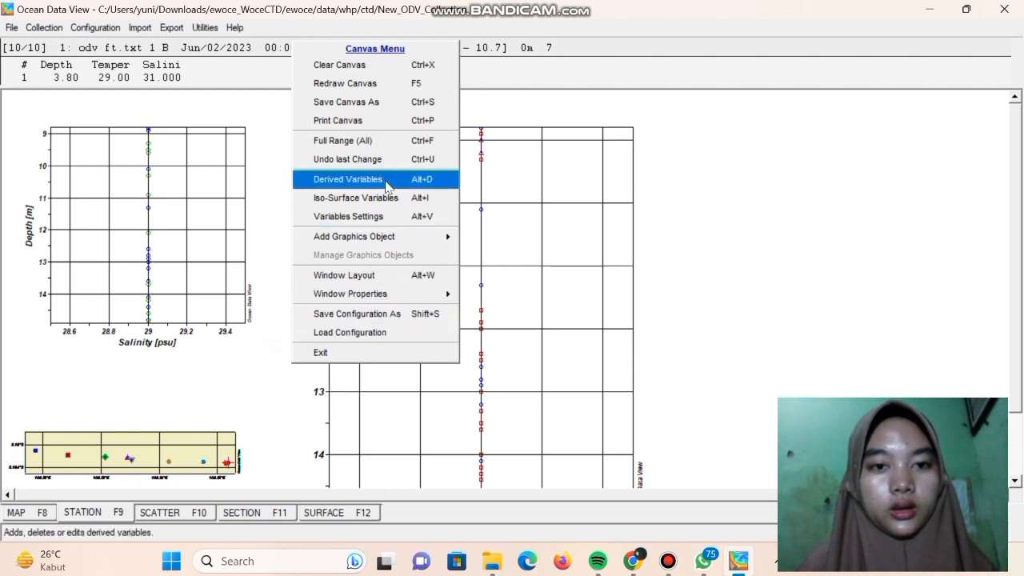
{"action": "left_click", "coordinate": [385, 151]}
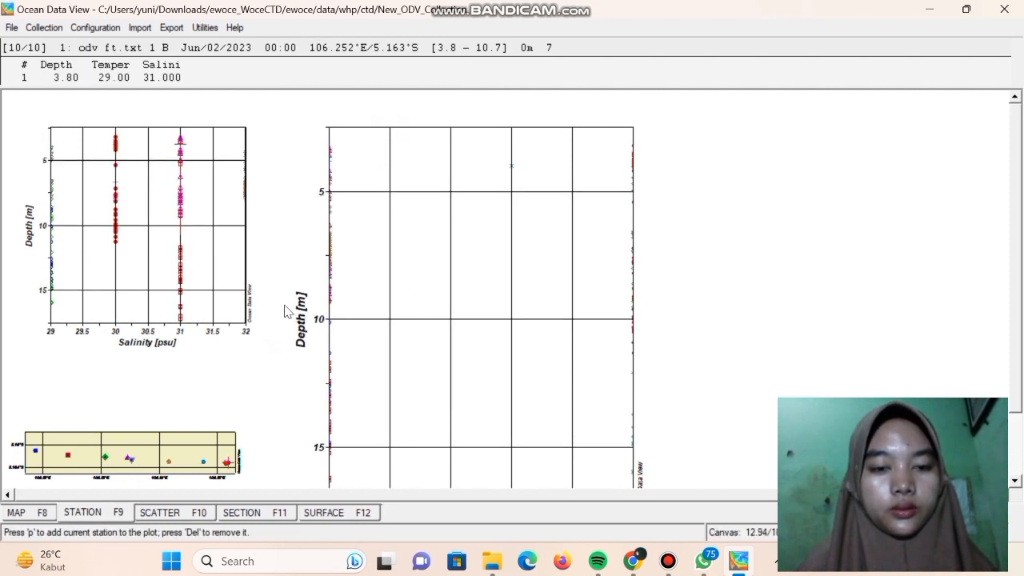
{"action": "scroll", "coordinate": [265, 278], "scroll_direction": "down", "scroll_amount": 2}
{"action": "scroll", "coordinate": [266, 278], "scroll_direction": "down", "scroll_amount": 3}
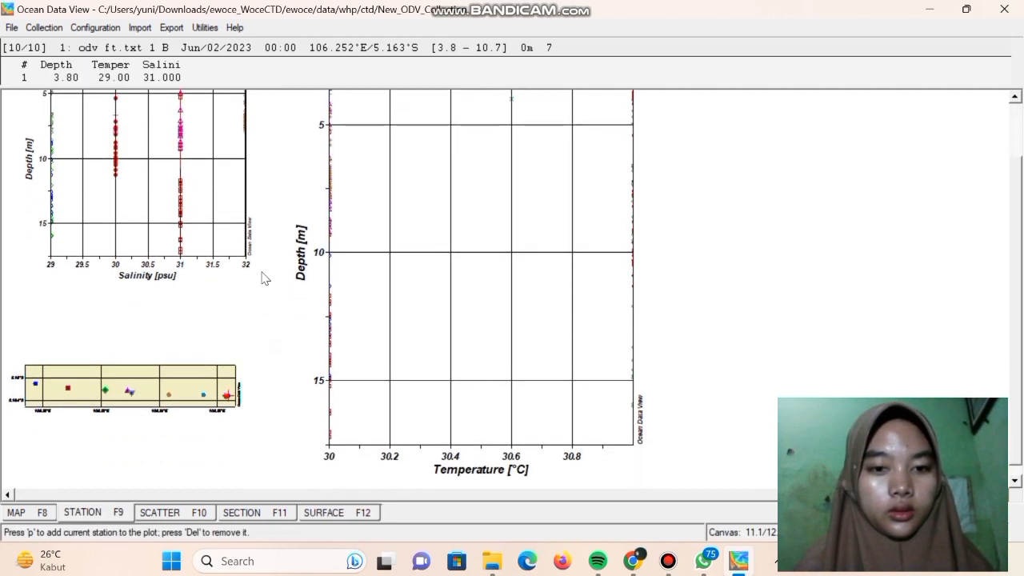
{"action": "scroll", "coordinate": [266, 279], "scroll_direction": "up", "scroll_amount": 3}
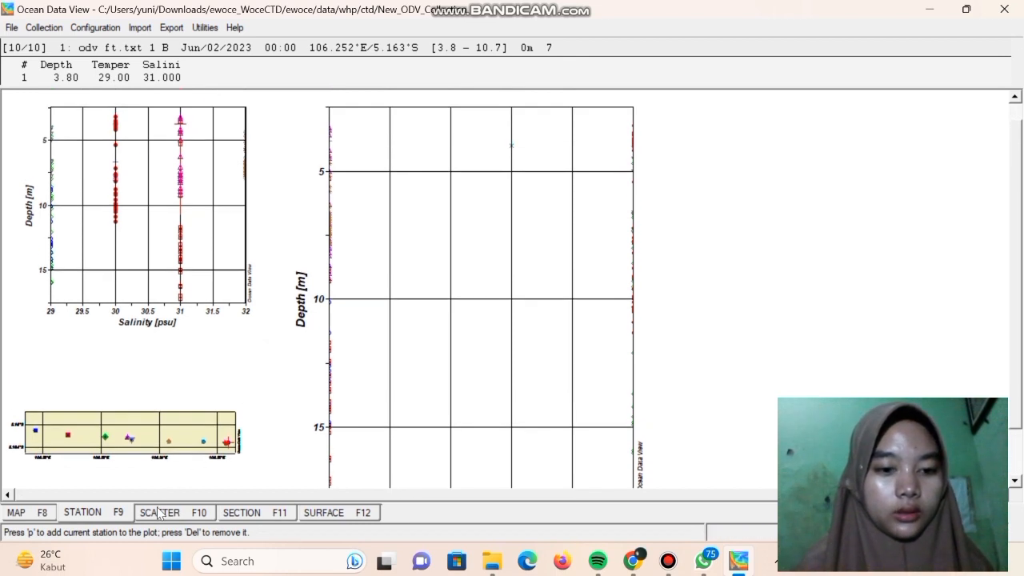
{"action": "left_click", "coordinate": [159, 513]}
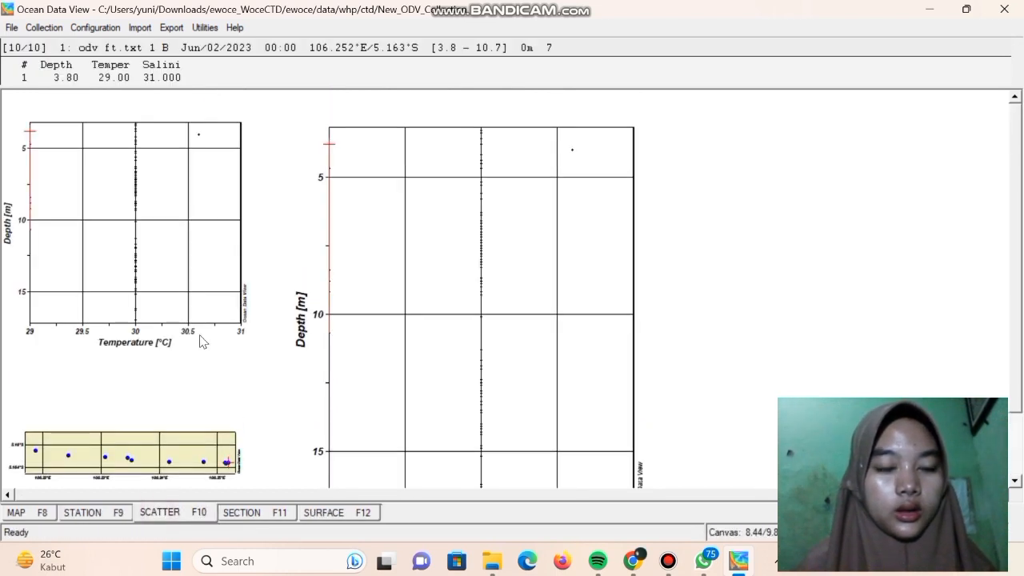
Delete the temperature plot window above the map from the scatter view's window layout and accept the layout.
{"action": "scroll", "coordinate": [202, 342], "scroll_direction": "down", "scroll_amount": 2}
{"action": "scroll", "coordinate": [201, 341], "scroll_direction": "up", "scroll_amount": 2}
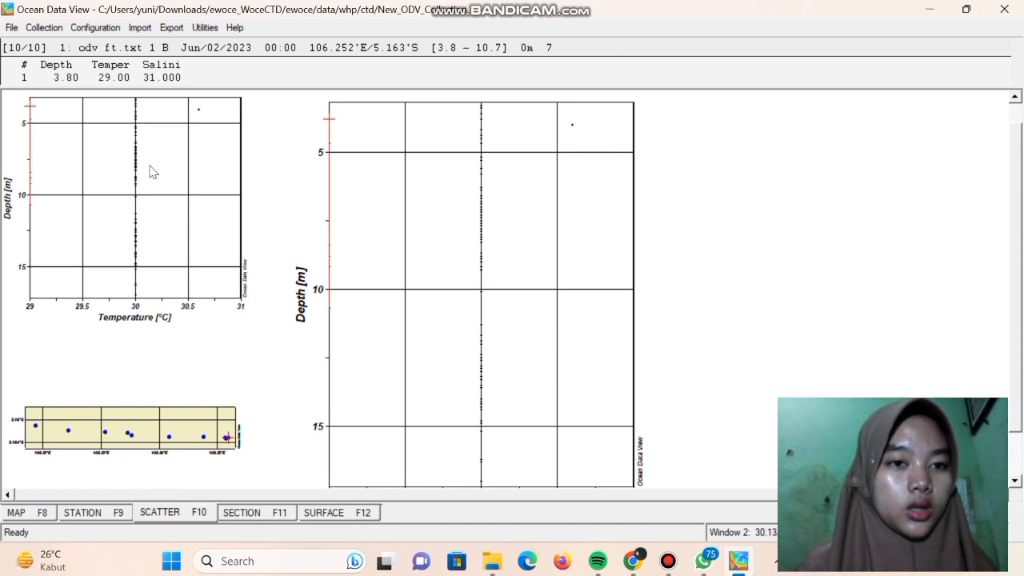
{"action": "right_click", "coordinate": [251, 171]}
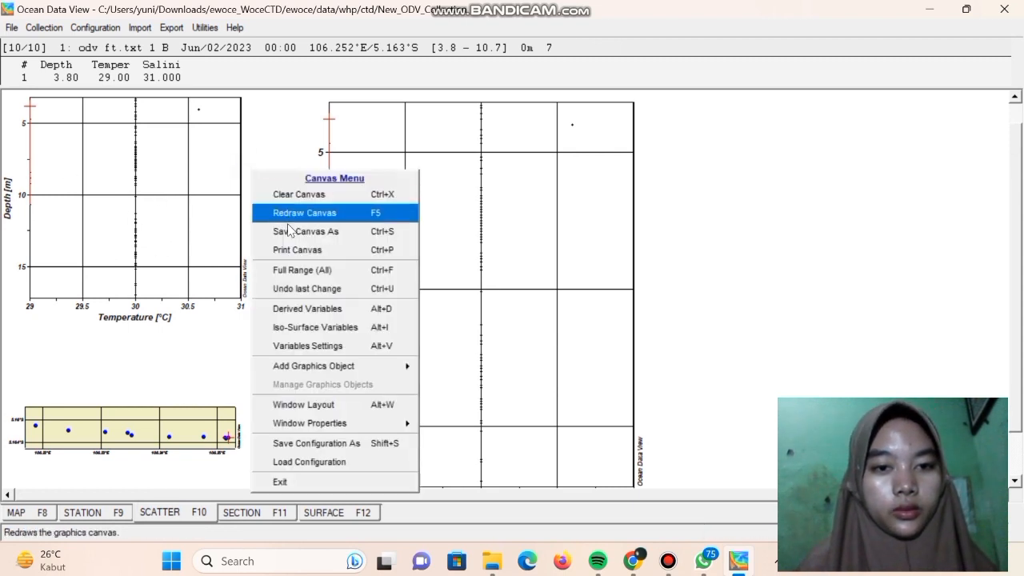
{"action": "left_click", "coordinate": [310, 405]}
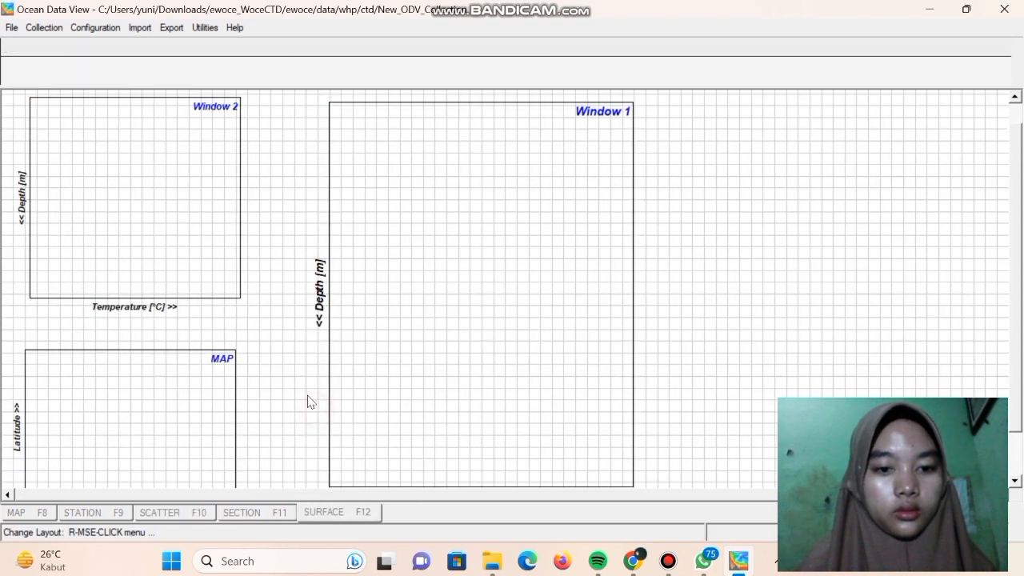
{"action": "right_click", "coordinate": [144, 189]}
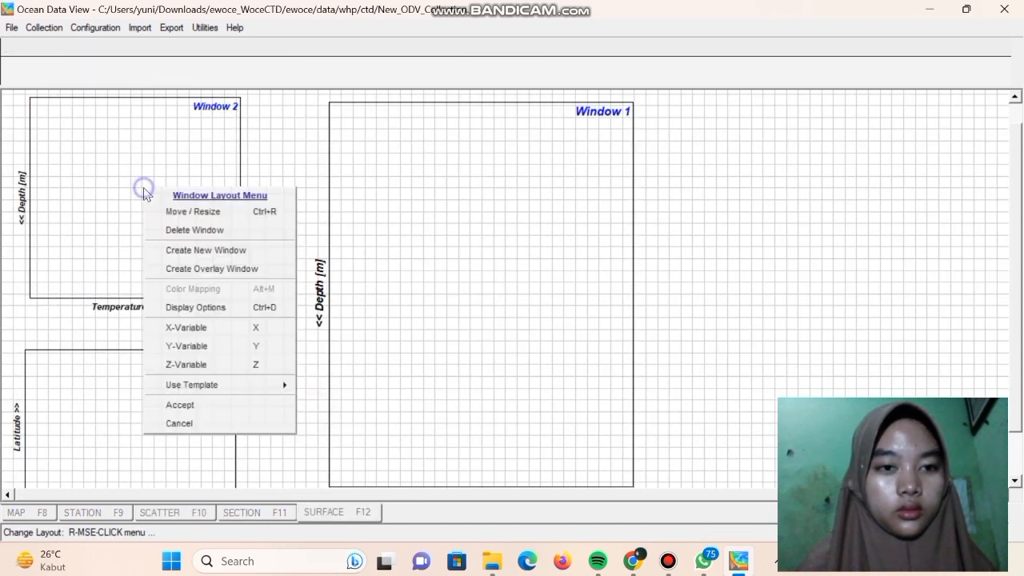
{"action": "left_click", "coordinate": [181, 231]}
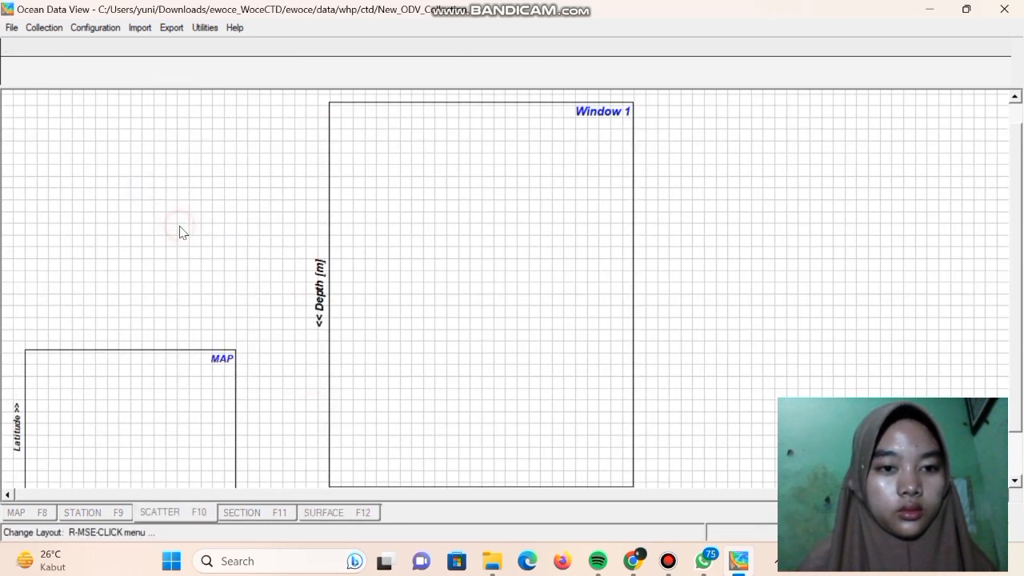
{"action": "right_click", "coordinate": [277, 304]}
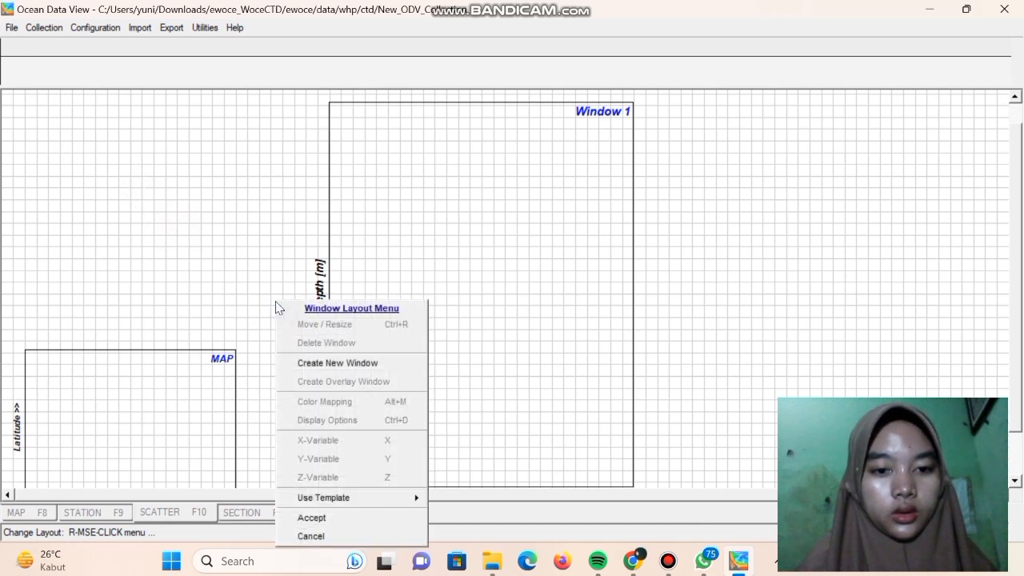
{"action": "left_click", "coordinate": [333, 519]}
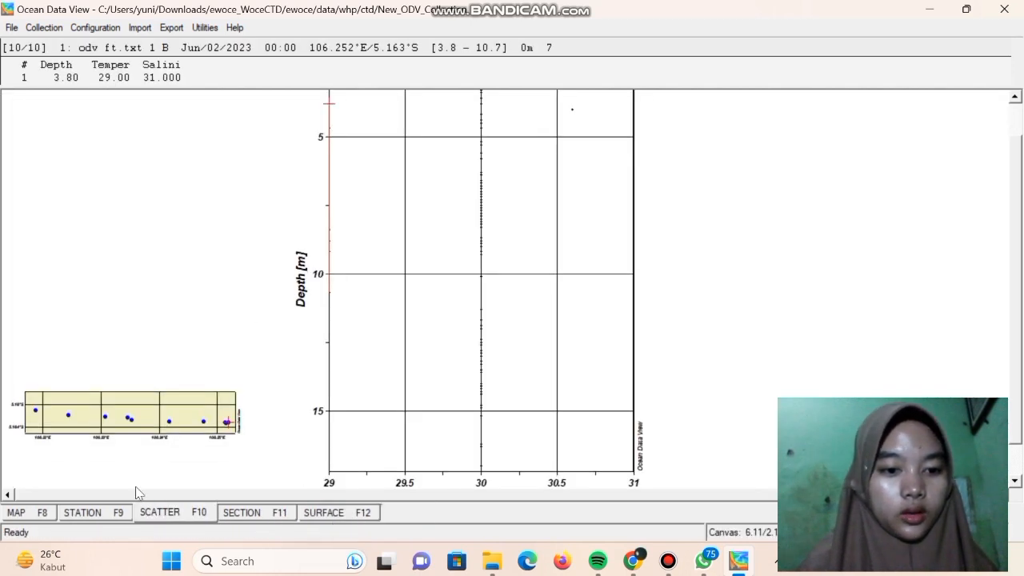
In the station view, plot the map's stations again at full range and set the temperature plot's line to Medium.
{"action": "left_click", "coordinate": [106, 514]}
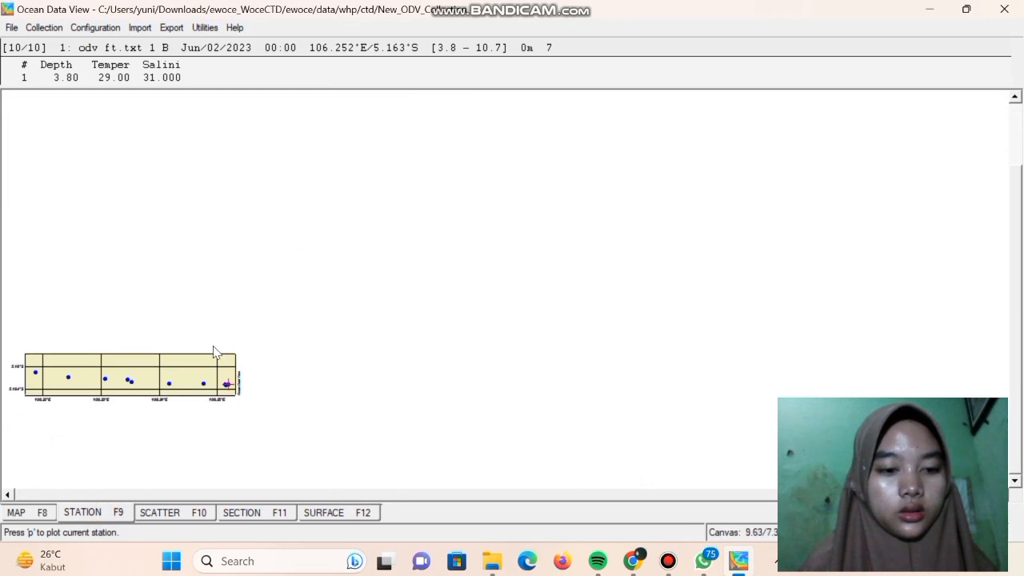
{"action": "key", "text": "f"}
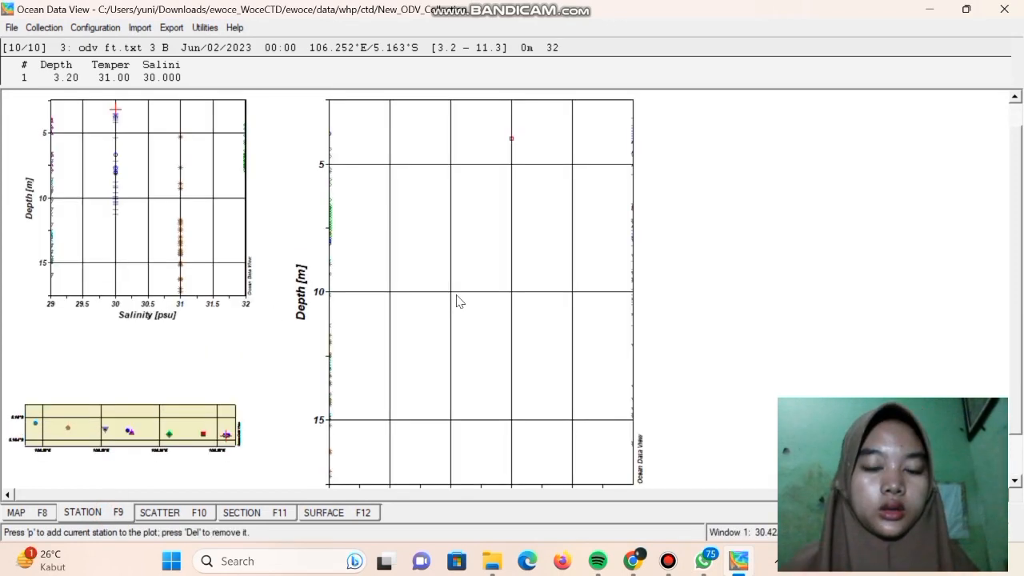
{"action": "right_click", "coordinate": [457, 295]}
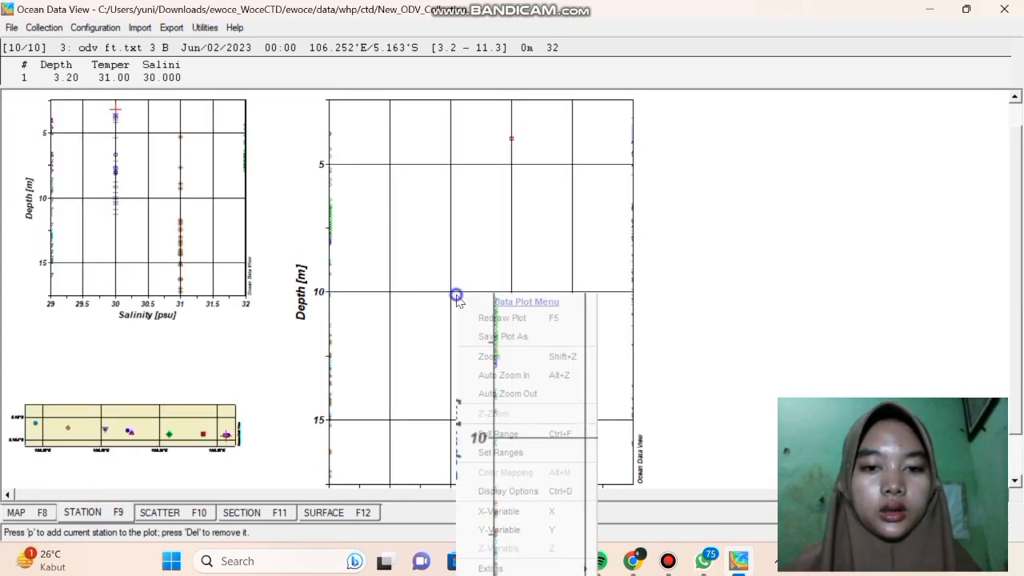
{"action": "left_click", "coordinate": [527, 493]}
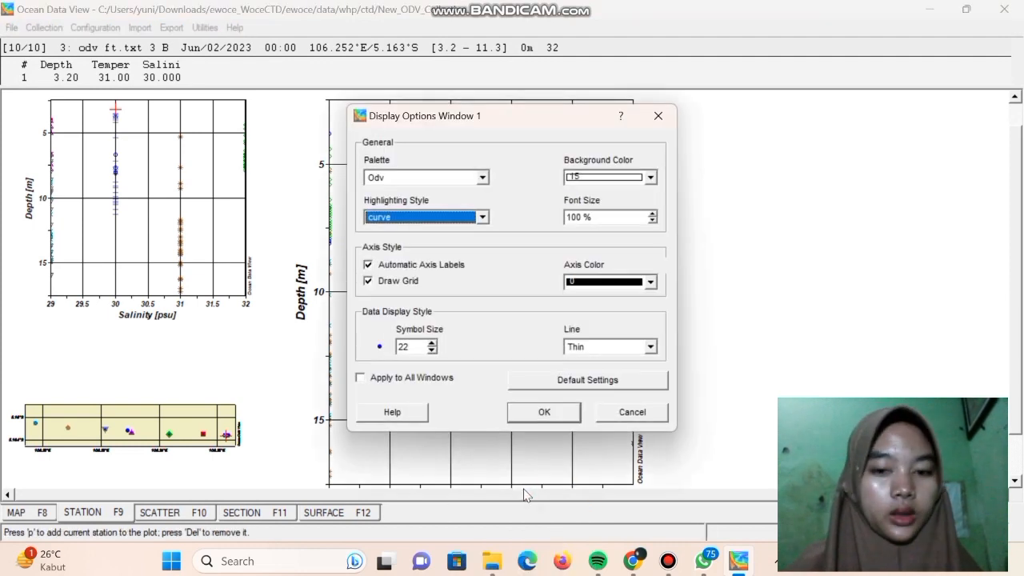
{"action": "left_click", "coordinate": [650, 350]}
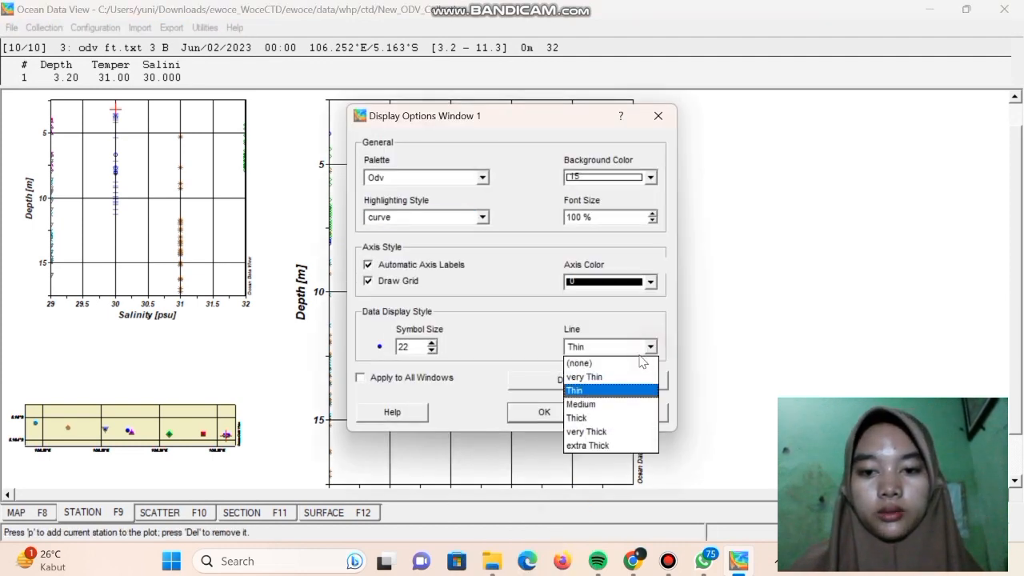
{"action": "left_click", "coordinate": [599, 404]}
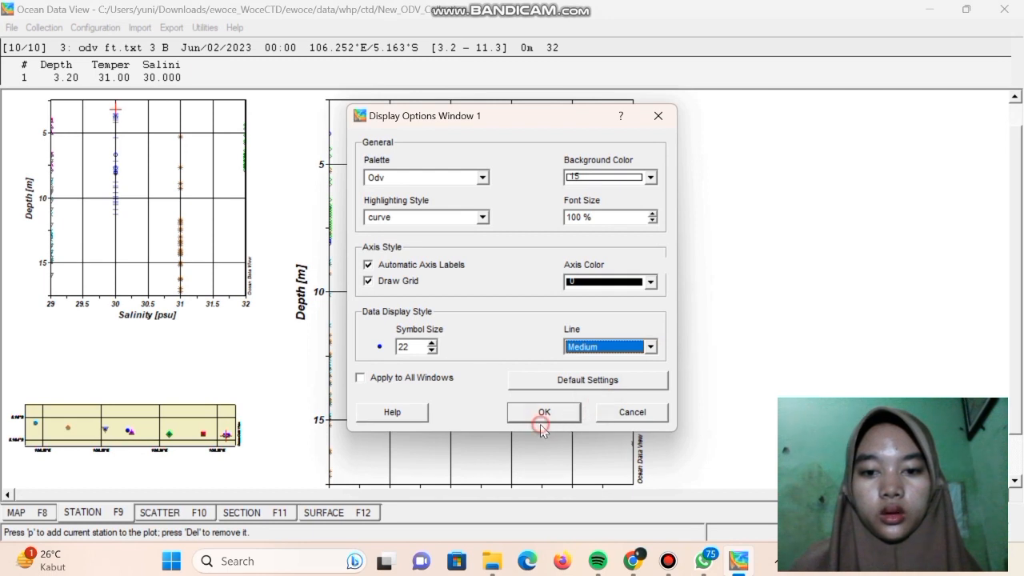
{"action": "left_click", "coordinate": [544, 414]}
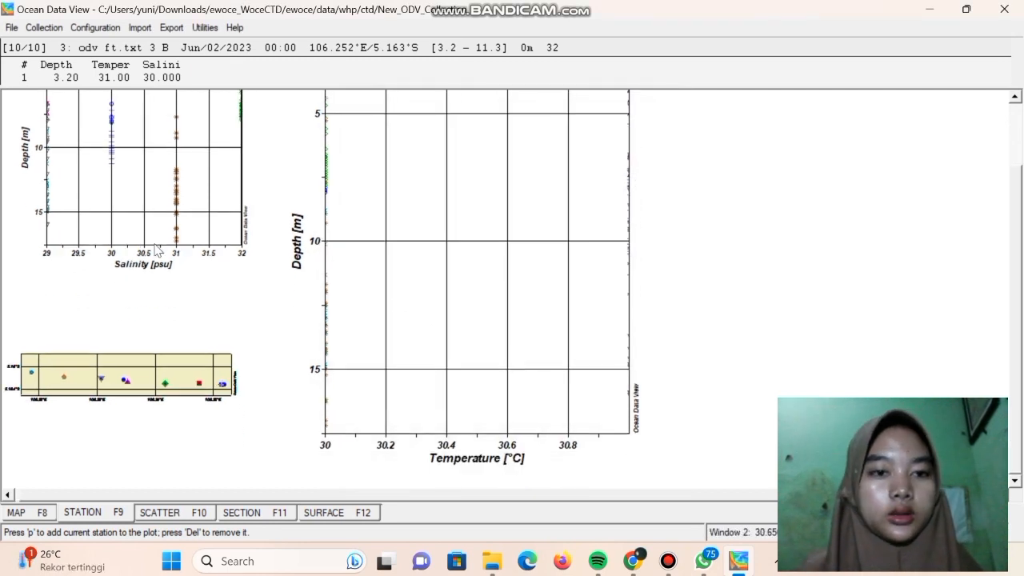
Save the station view's graphics as a PNG file named "gravik odv" at 300 dpi.
{"action": "left_click", "coordinate": [11, 28]}
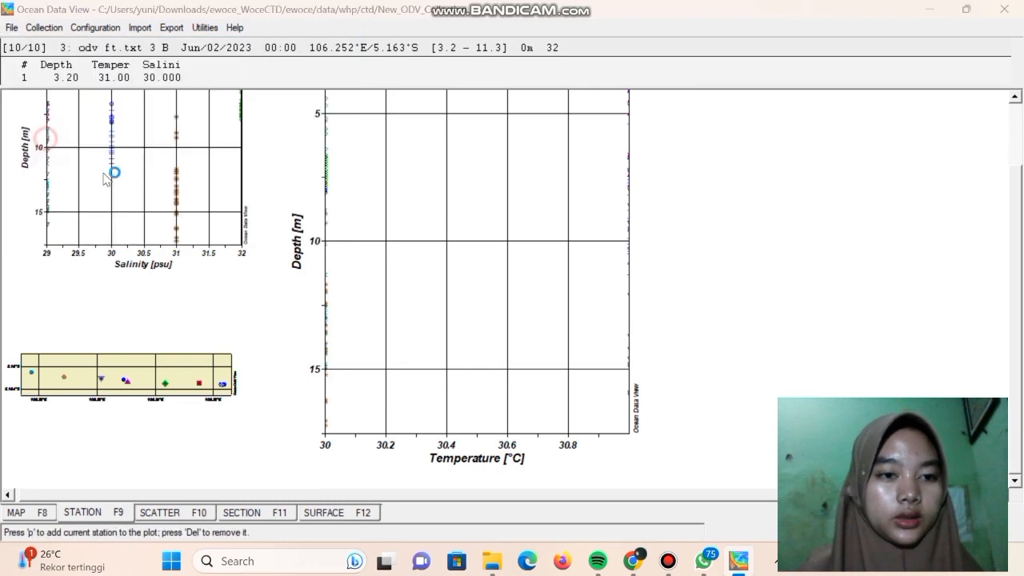
{"action": "left_click", "coordinate": [295, 323]}
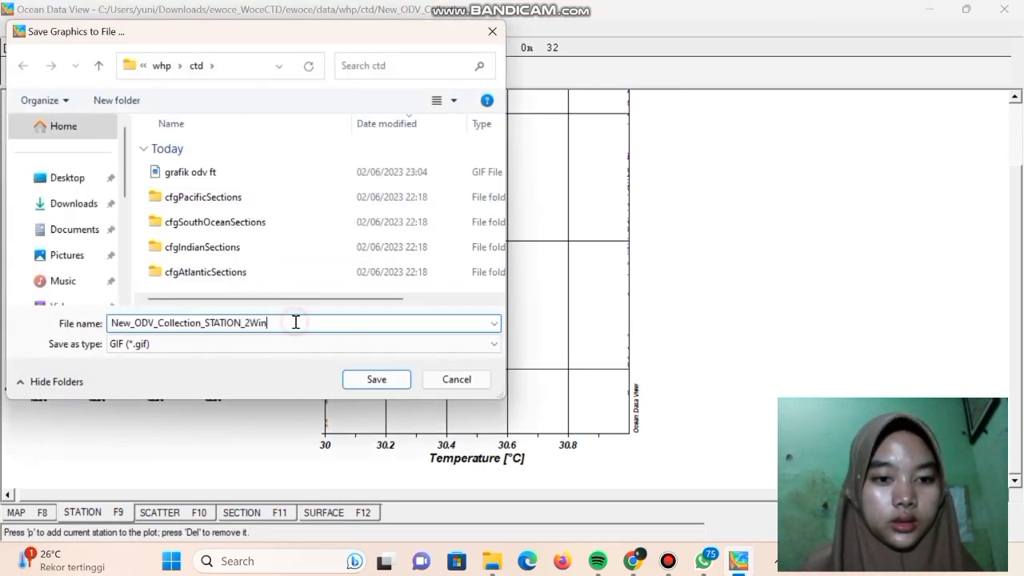
{"action": "key", "text": "BackSpace"}
{"action": "key", "text": "BackSpace"}
{"action": "key", "text": "BackSpace"}
{"action": "key", "text": "BackSpace"}
{"action": "key", "text": "BackSpace"}
{"action": "key", "text": "BackSpace"}
{"action": "key", "text": "BackSpace"}
{"action": "key", "text": "BackSpace"}
{"action": "key", "text": "BackSpace"}
{"action": "key", "text": "BackSpace"}
{"action": "key", "text": "BackSpace"}
{"action": "key", "text": "BackSpace"}
{"action": "key", "text": "BackSpace"}
{"action": "key", "text": "BackSpace"}
{"action": "key", "text": "BackSpace"}
{"action": "key", "text": "BackSpace"}
{"action": "key", "text": "BackSpace"}
{"action": "key", "text": "BackSpace"}
{"action": "key", "text": "BackSpace"}
{"action": "key", "text": "BackSpace"}
{"action": "key", "text": "BackSpace"}
{"action": "key", "text": "BackSpace"}
{"action": "key", "text": "BackSpace"}
{"action": "key", "text": "BackSpace"}
{"action": "key", "text": "BackSpace"}
{"action": "key", "text": "BackSpace"}
{"action": "key", "text": "BackSpace"}
{"action": "key", "text": "BackSpace"}
{"action": "key", "text": "BackSpace"}
{"action": "key", "text": "BackSpace"}
{"action": "key", "text": "BackSpace"}
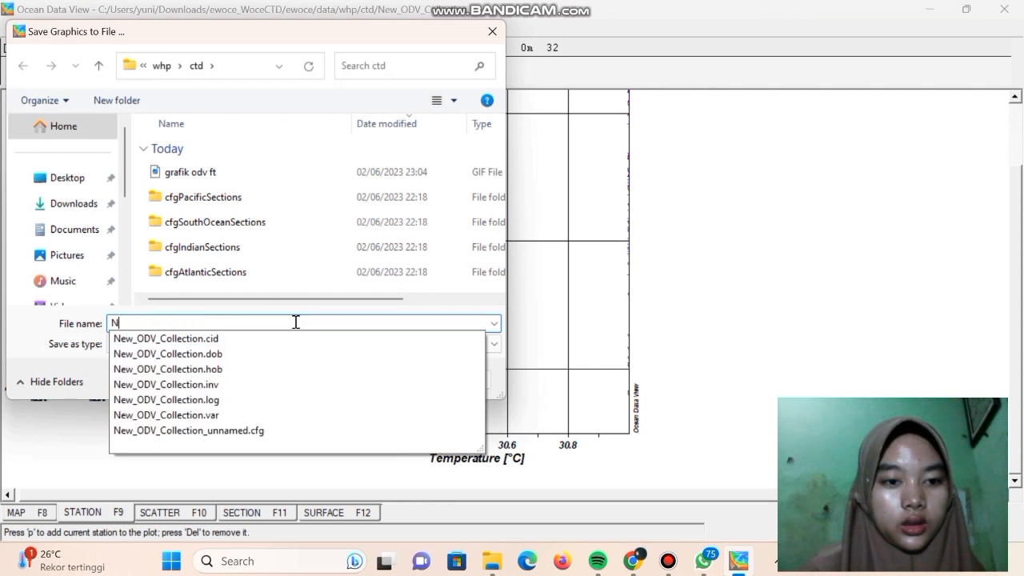
{"action": "type", "text": "gr"}
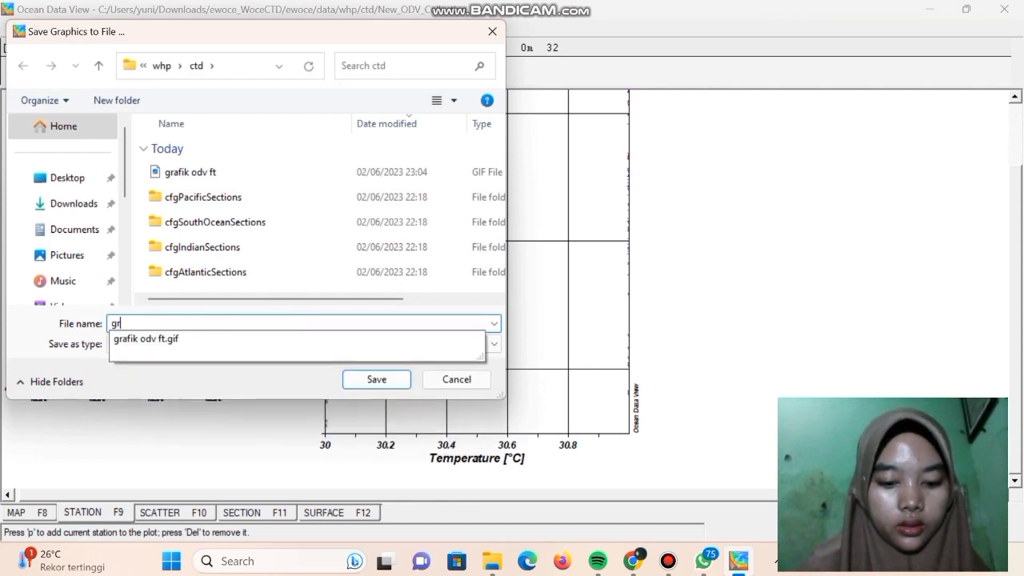
{"action": "type", "text": "avik odv"}
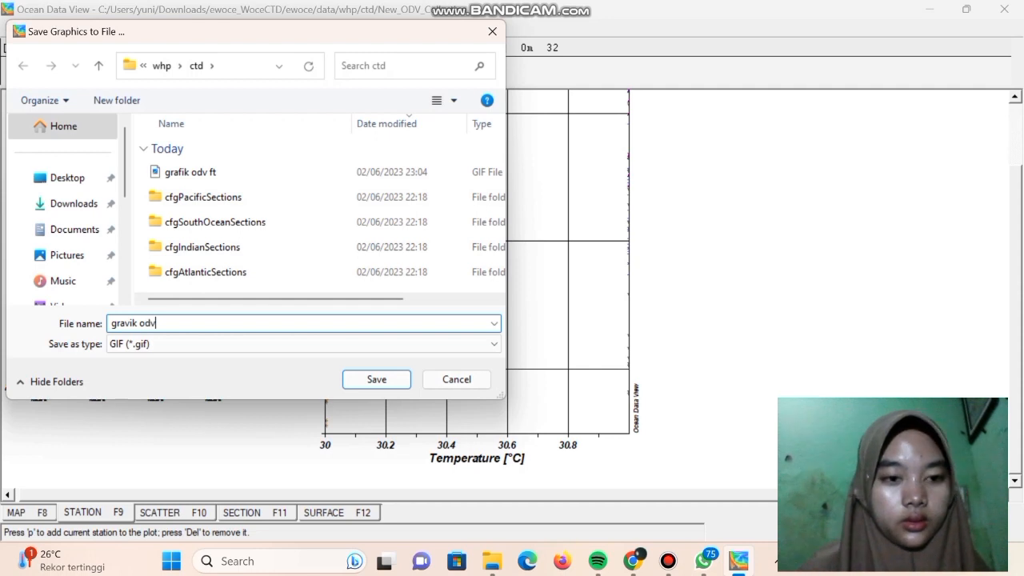
{"action": "left_click", "coordinate": [294, 345]}
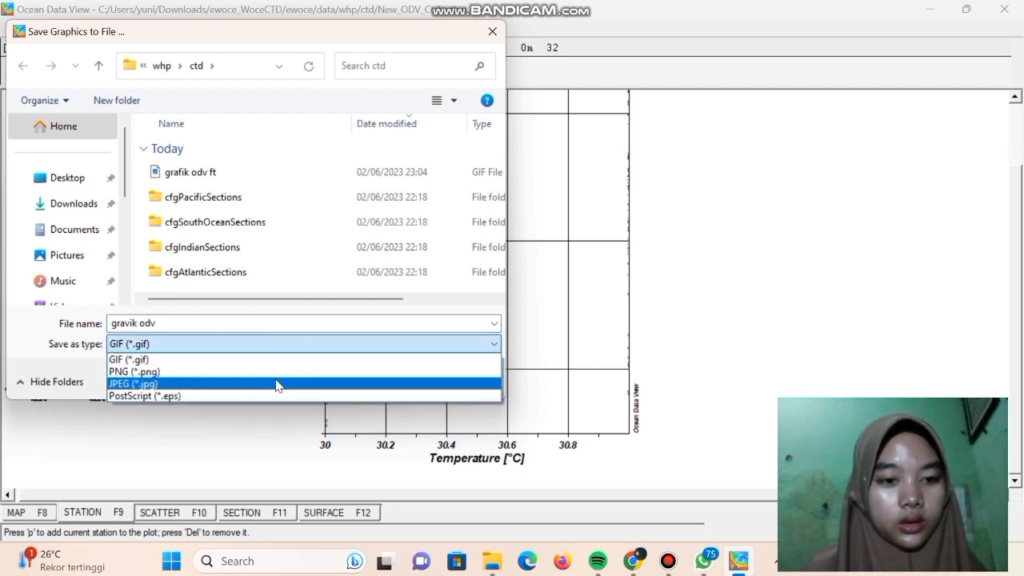
{"action": "left_click", "coordinate": [268, 372]}
{"action": "left_click", "coordinate": [373, 383]}
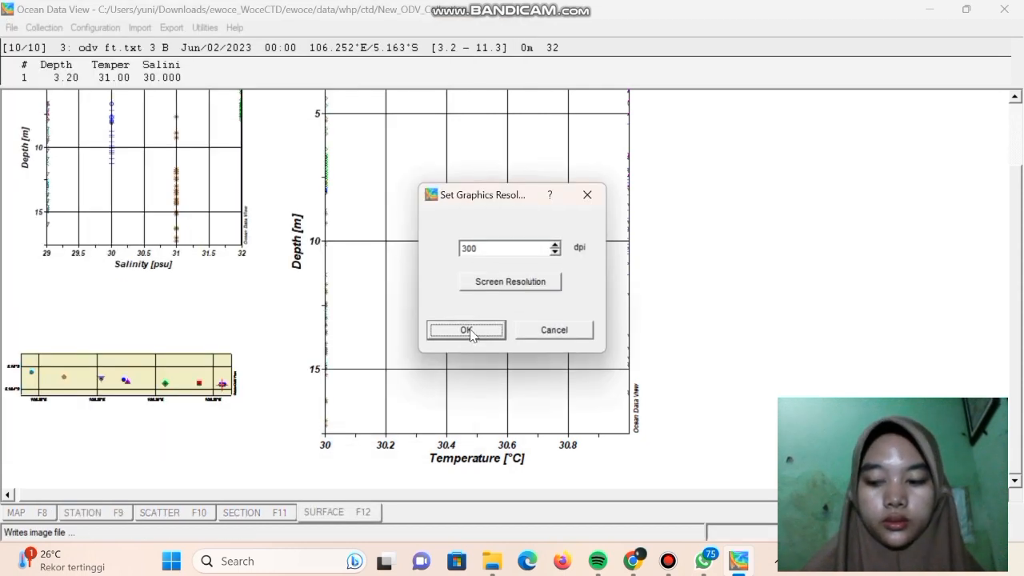
{"action": "left_click", "coordinate": [468, 331]}
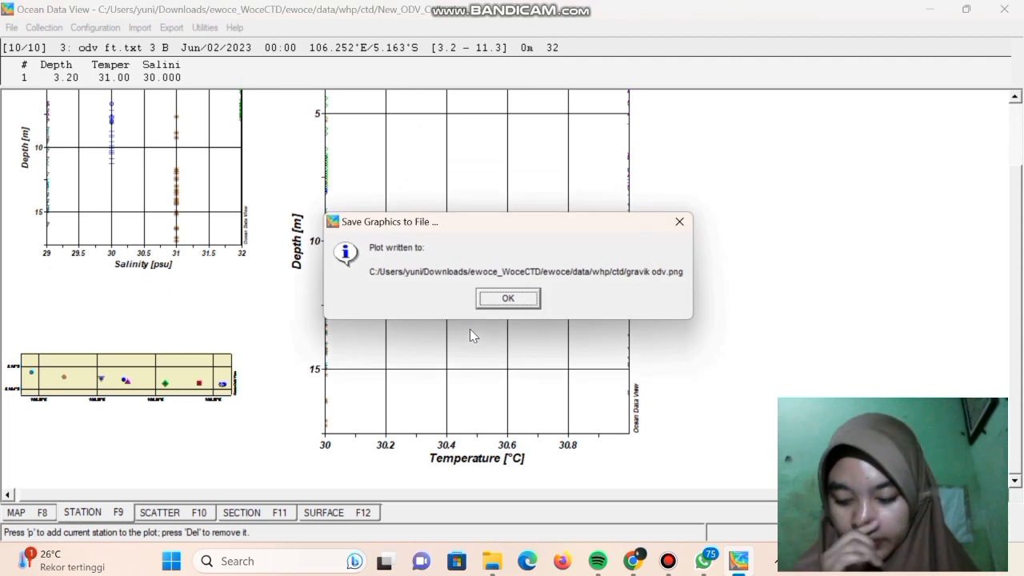
{"action": "left_click", "coordinate": [510, 301]}
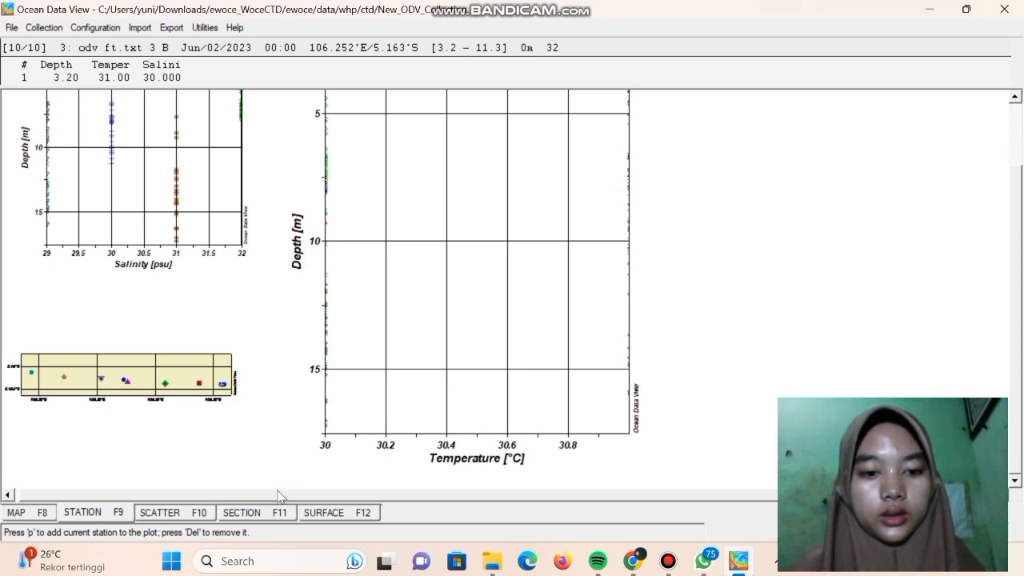
In the section view, define a section spine through all ten stations from west to east and accept the section with distance as its coordinate.
{"action": "left_click", "coordinate": [264, 513]}
{"action": "left_click", "coordinate": [437, 295]}
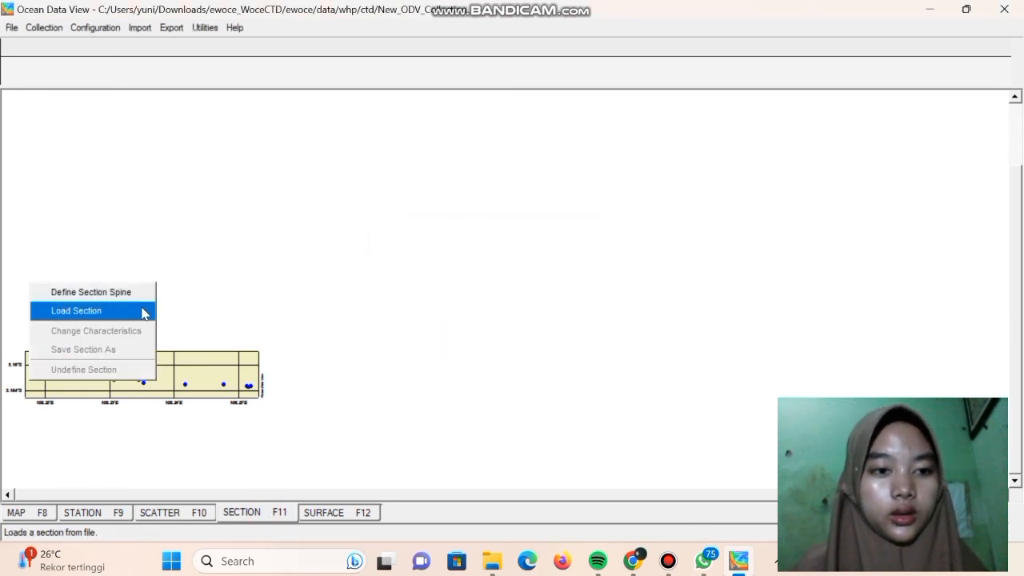
{"action": "left_click", "coordinate": [138, 293]}
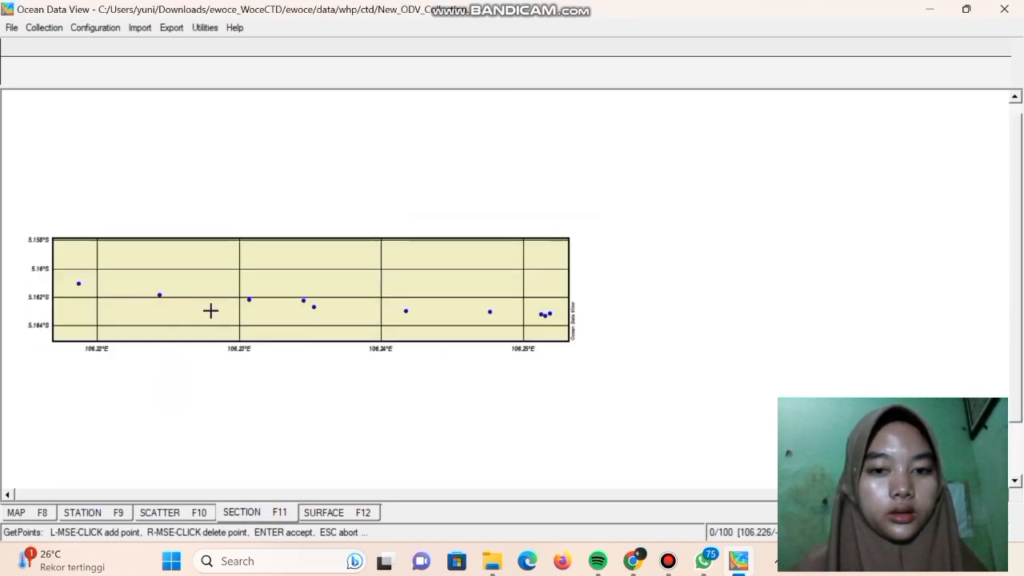
{"action": "left_click", "coordinate": [78, 284]}
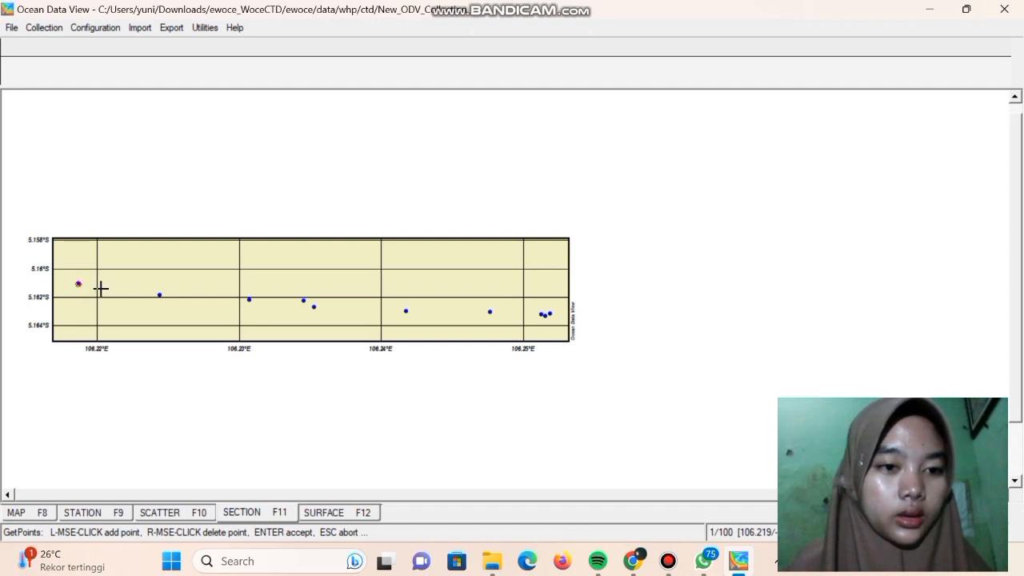
{"action": "left_click", "coordinate": [160, 293]}
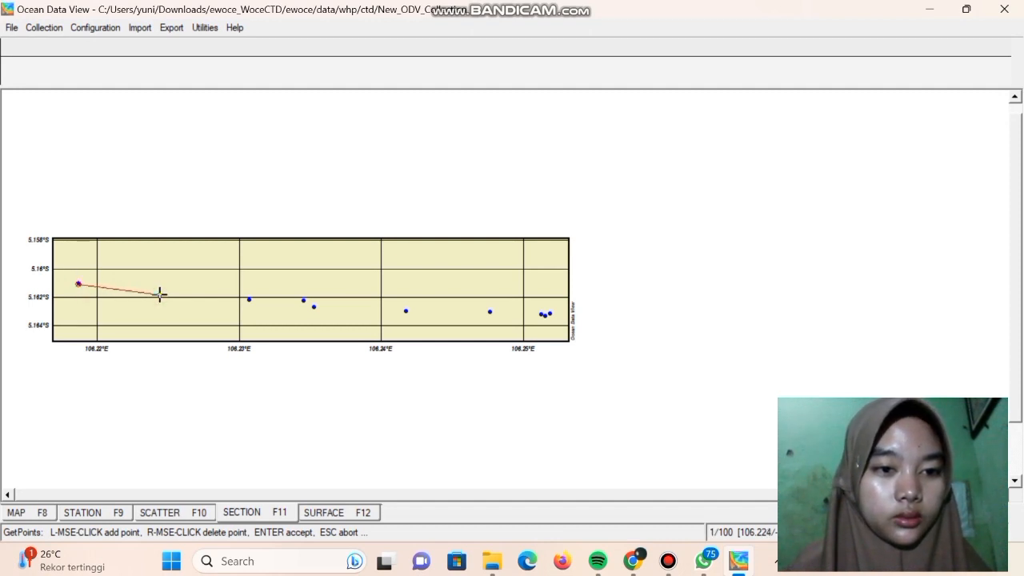
{"action": "left_click", "coordinate": [249, 298]}
{"action": "left_click", "coordinate": [303, 299]}
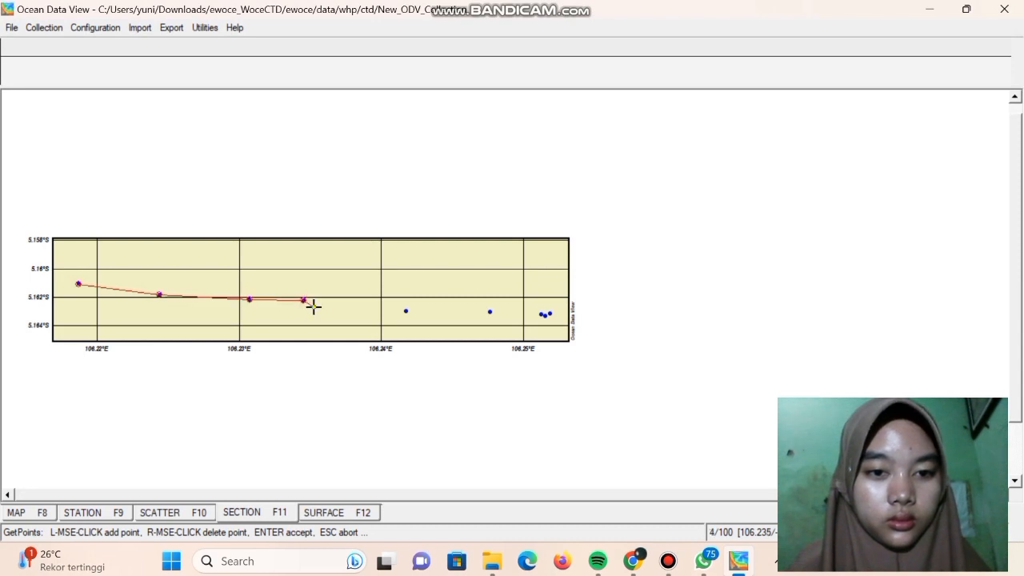
{"action": "left_click", "coordinate": [314, 305]}
{"action": "left_click", "coordinate": [406, 311]}
{"action": "left_click", "coordinate": [489, 311]}
{"action": "left_click", "coordinate": [542, 315]}
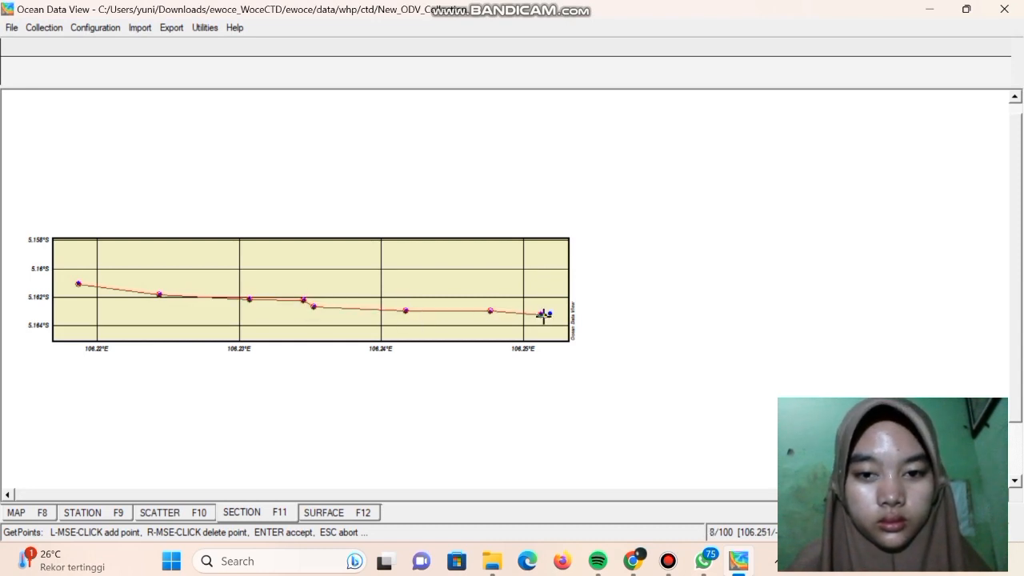
{"action": "left_click", "coordinate": [546, 315]}
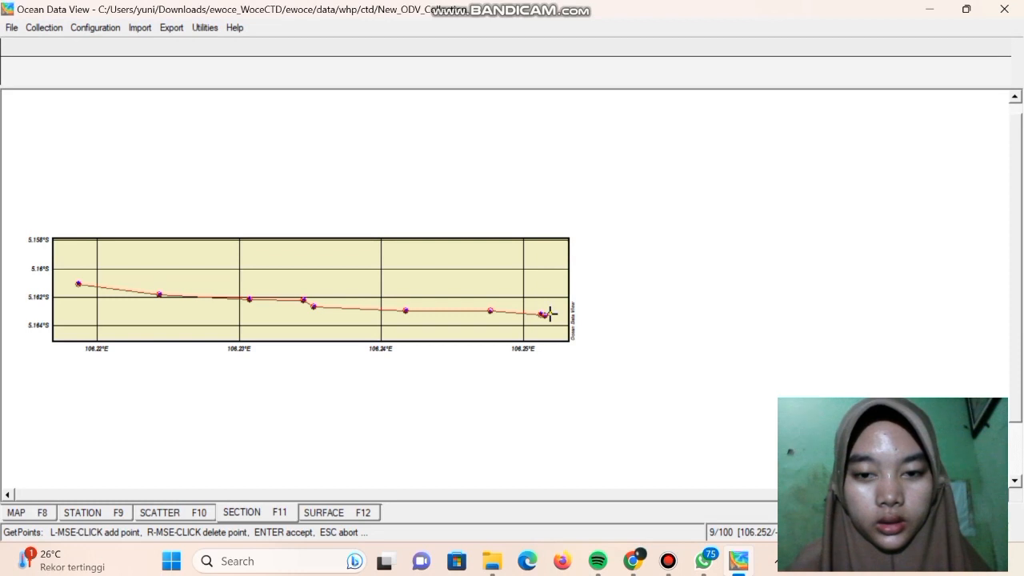
{"action": "left_click", "coordinate": [550, 313]}
{"action": "key", "text": "Return"}
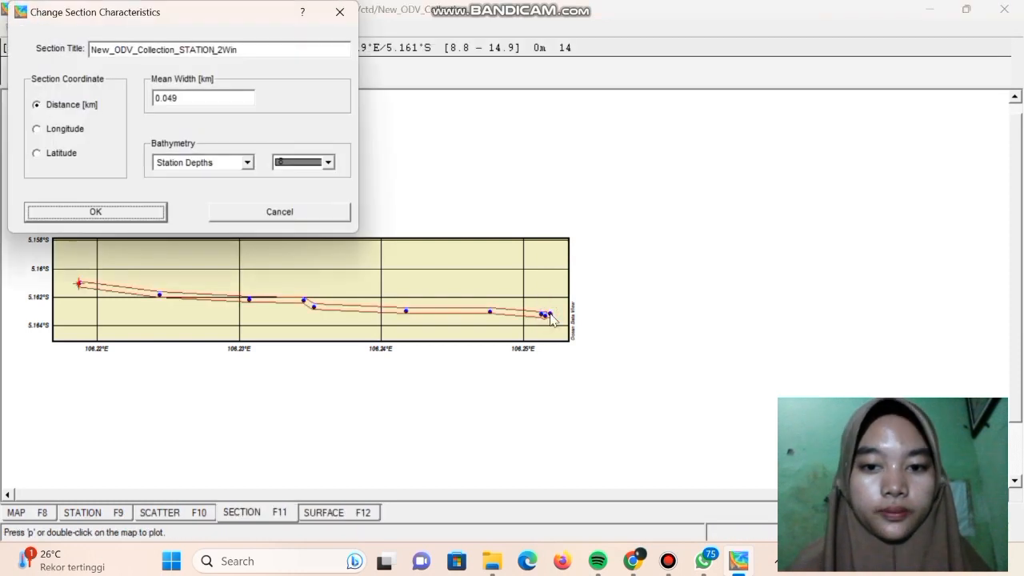
{"action": "left_click", "coordinate": [158, 211]}
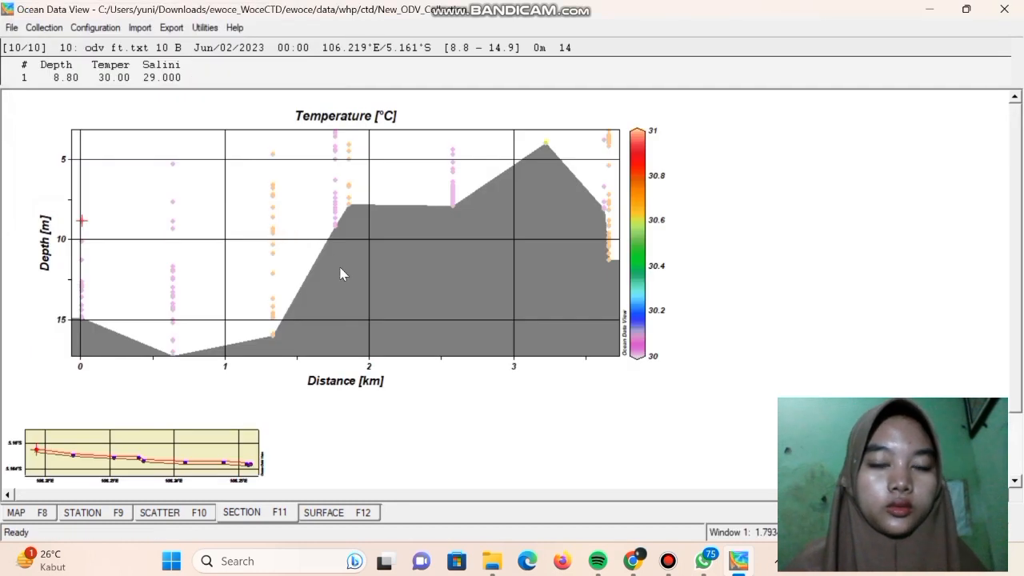
Display the temperature section as a gridded field using VG Gridding with X and Y scale-lengths of 200.
{"action": "scroll", "coordinate": [340, 274], "scroll_direction": "down", "scroll_amount": 1}
{"action": "scroll", "coordinate": [340, 274], "scroll_direction": "up", "scroll_amount": 1}
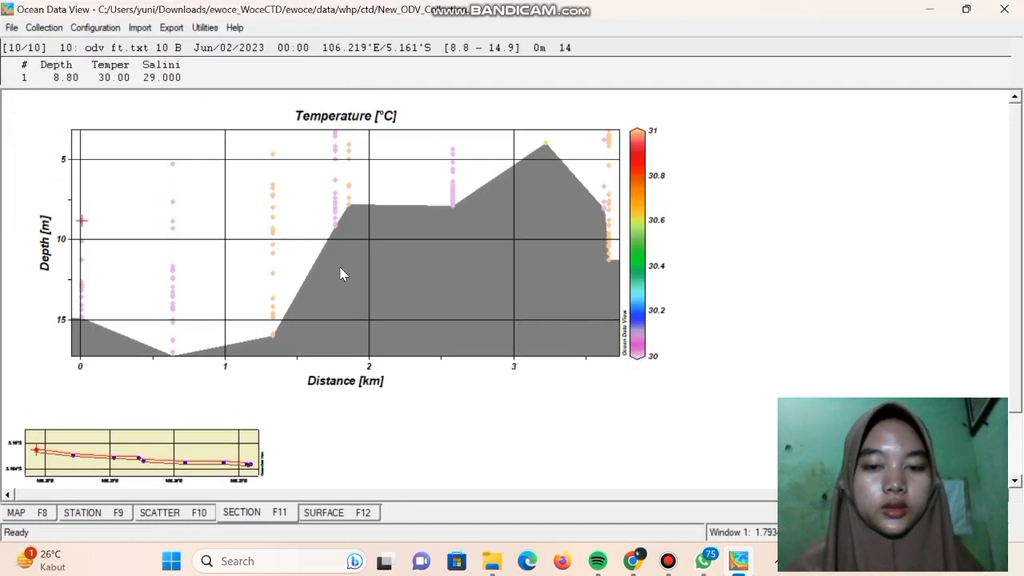
{"action": "right_click", "coordinate": [314, 214]}
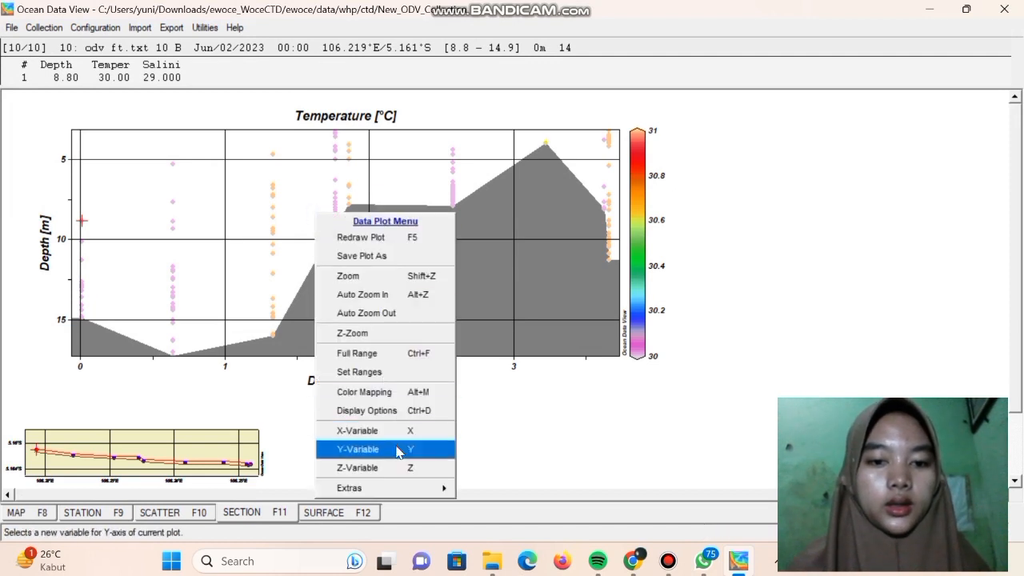
{"action": "left_click", "coordinate": [400, 410]}
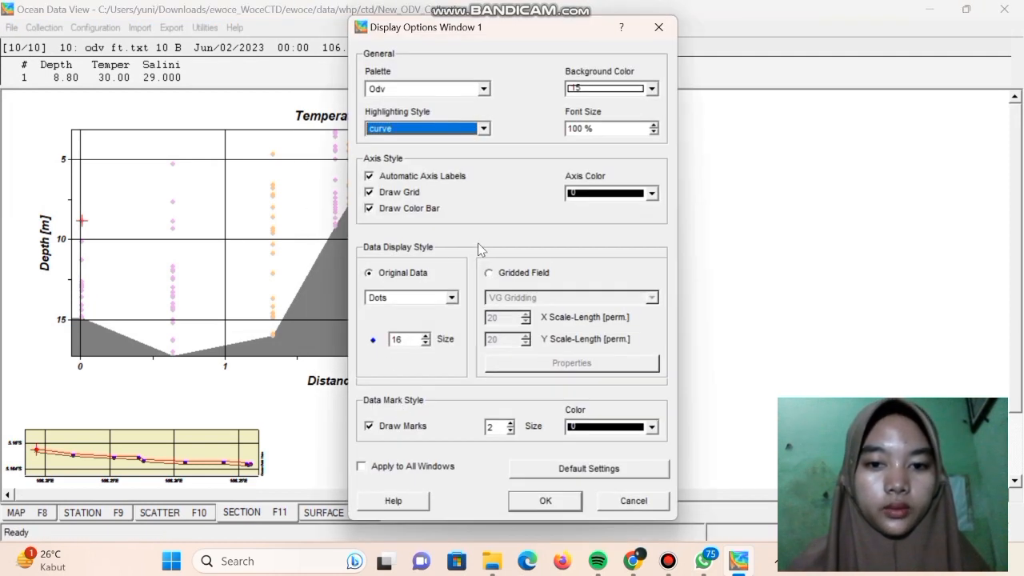
{"action": "left_click", "coordinate": [489, 274]}
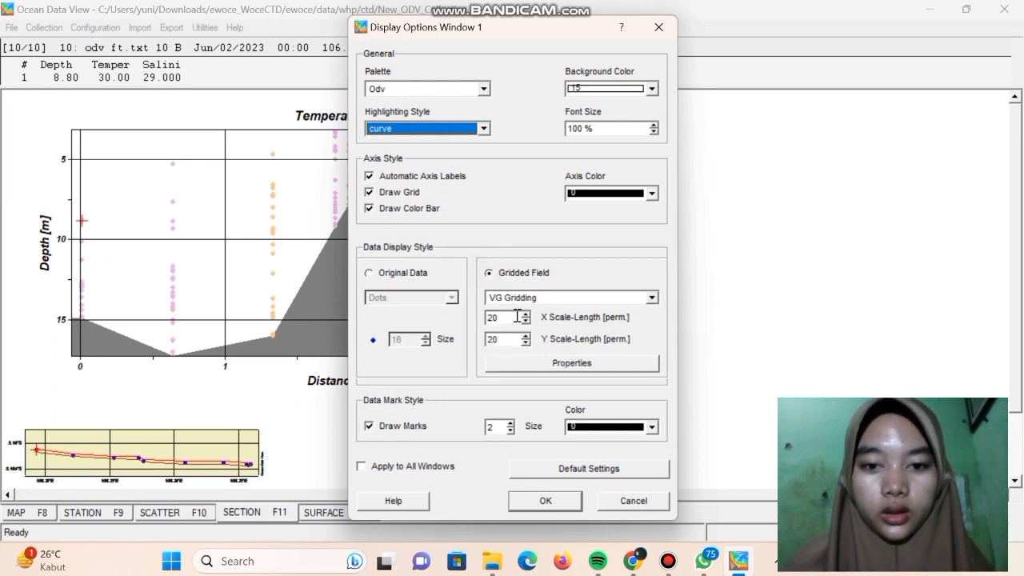
{"action": "left_click", "coordinate": [517, 316]}
{"action": "type", "text": "0"}
{"action": "left_click", "coordinate": [512, 339]}
{"action": "type", "text": "0"}
Add temperature contour lines from 30 to 31 in 0.1 increments to the gridded section and apply the display options.
{"action": "left_click", "coordinate": [533, 365]}
{"action": "left_click", "coordinate": [498, 273]}
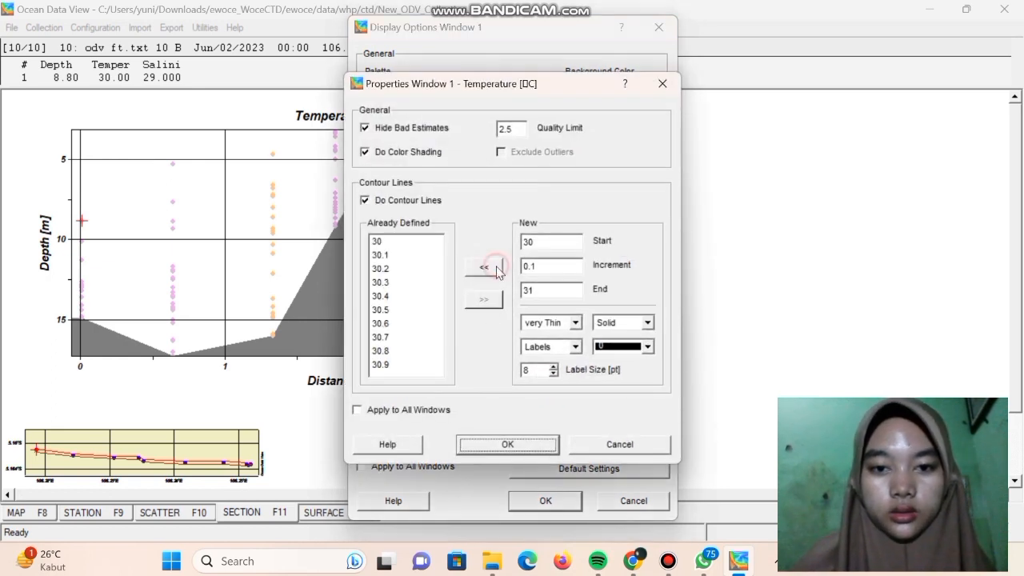
{"action": "left_click", "coordinate": [511, 444]}
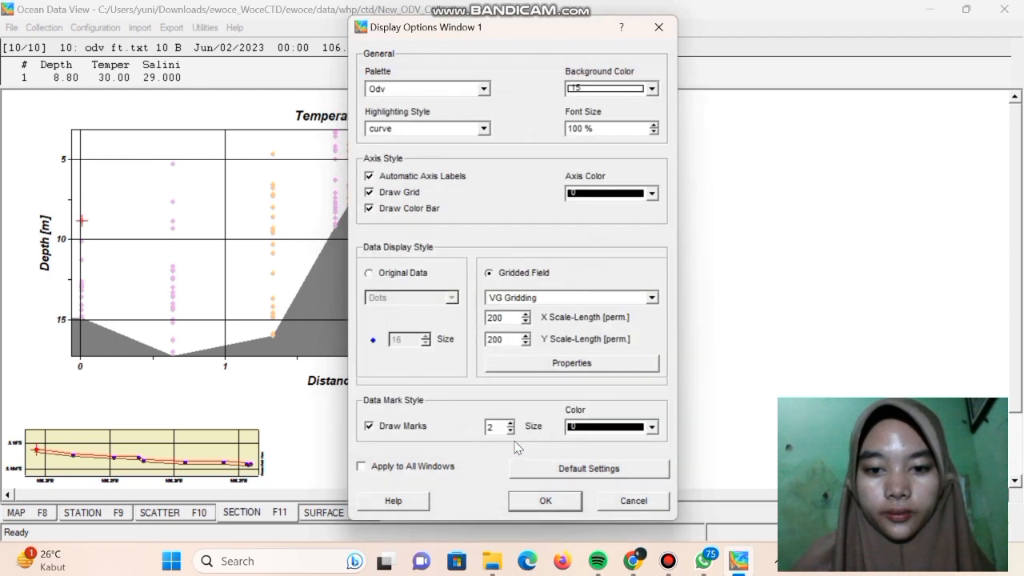
{"action": "left_click", "coordinate": [547, 502]}
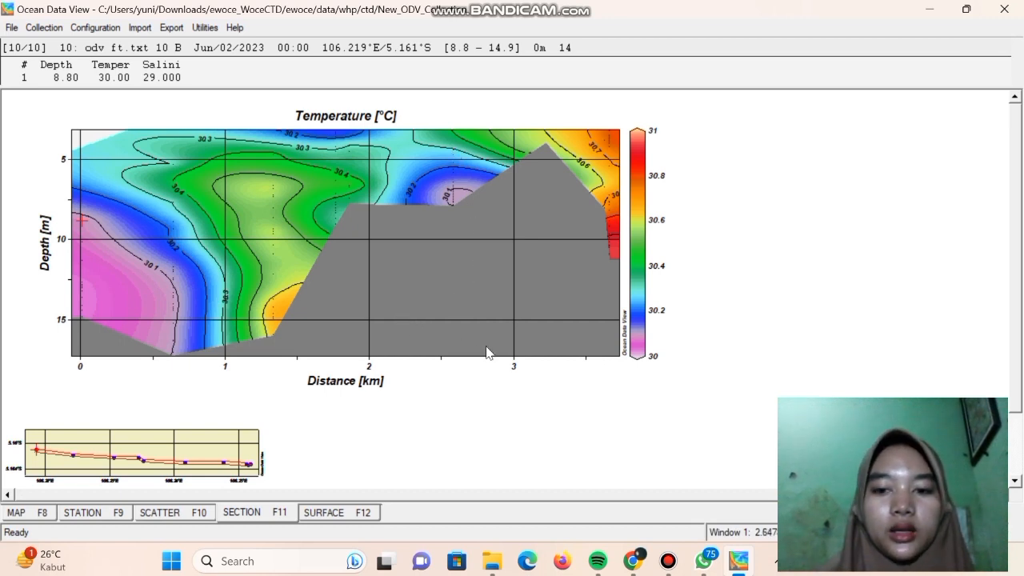
Change the section plot's Z-variable to Salinity [psu].
{"action": "right_click", "coordinate": [392, 232]}
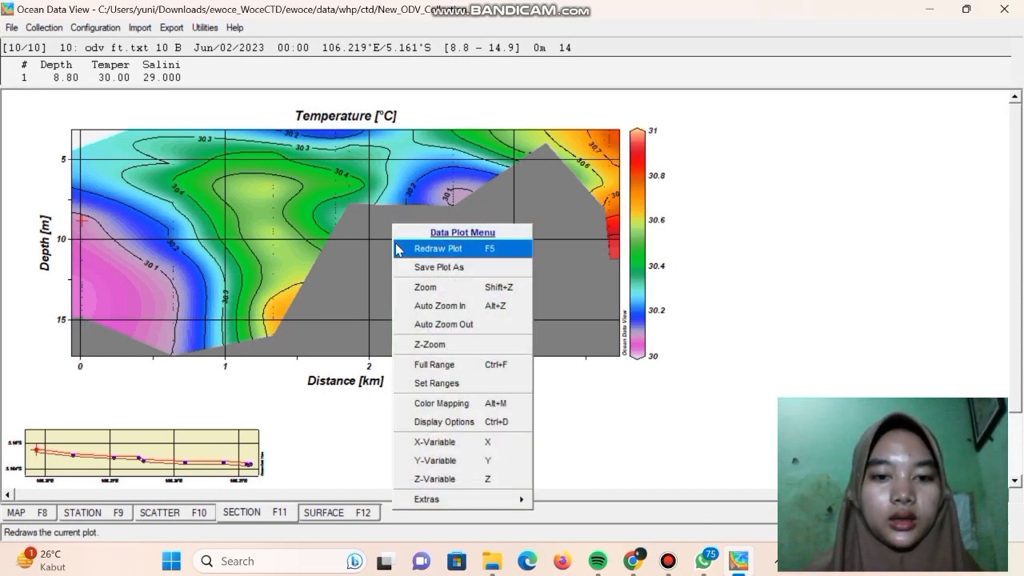
{"action": "left_click", "coordinate": [432, 479]}
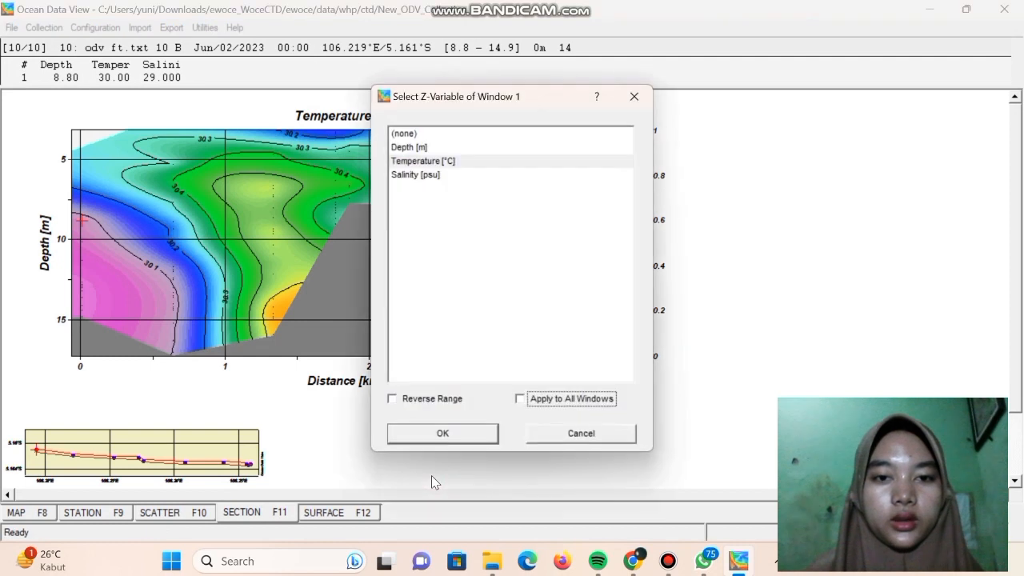
{"action": "left_click", "coordinate": [412, 174]}
{"action": "left_click", "coordinate": [443, 433]}
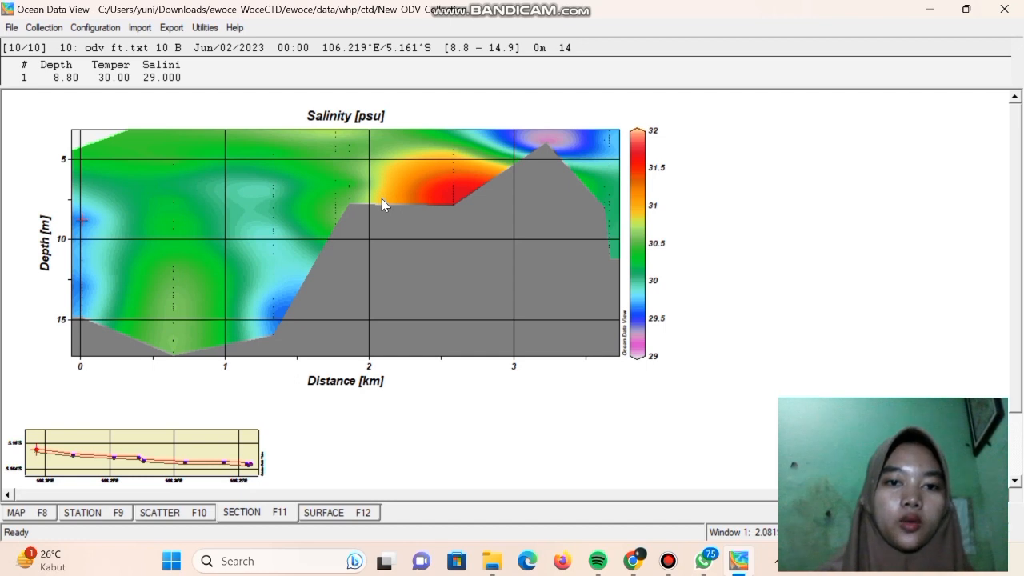
Save the salinity section's canvas as a PNG file named "grafik susal ft" at 300 dpi.
{"action": "left_click", "coordinate": [11, 29]}
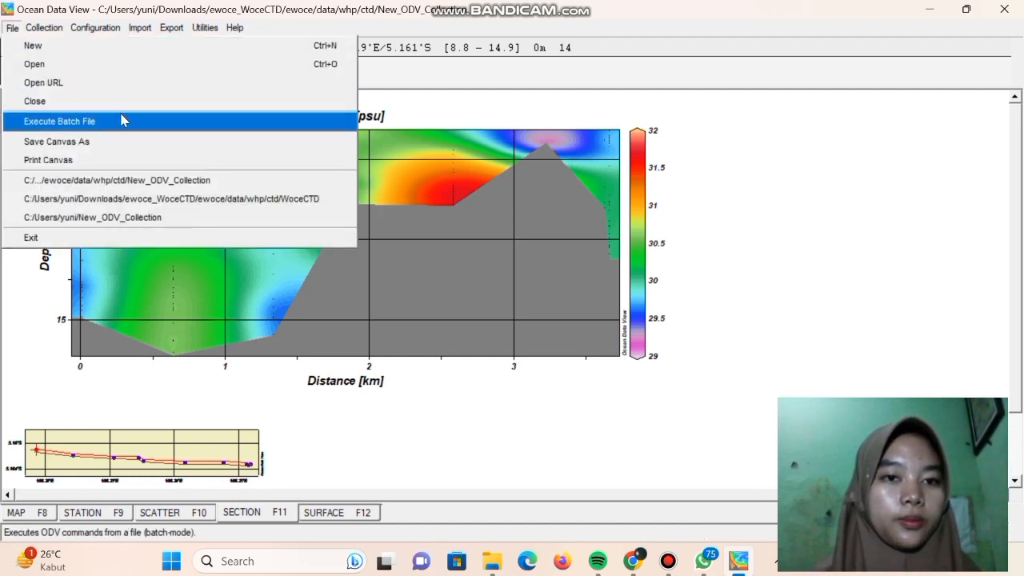
{"action": "left_click", "coordinate": [119, 142]}
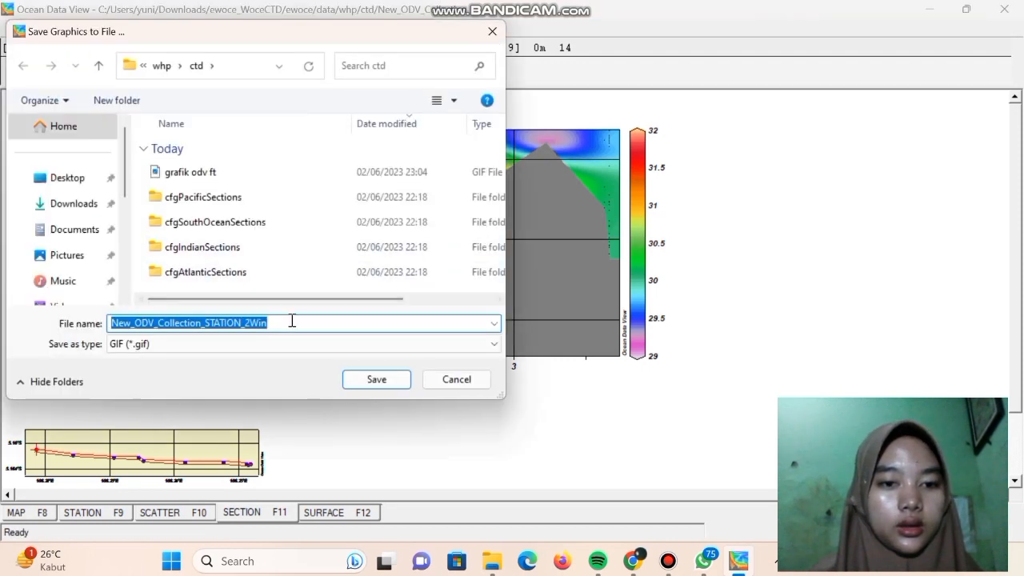
{"action": "left_click", "coordinate": [292, 321]}
{"action": "key", "text": "BackSpace"}
{"action": "key", "text": "BackSpace"}
{"action": "key", "text": "BackSpace"}
{"action": "key", "text": "BackSpace"}
{"action": "key", "text": "BackSpace"}
{"action": "key", "text": "BackSpace"}
{"action": "key", "text": "BackSpace"}
{"action": "key", "text": "BackSpace"}
{"action": "key", "text": "BackSpace"}
{"action": "key", "text": "BackSpace"}
{"action": "key", "text": "BackSpace"}
{"action": "key", "text": "BackSpace"}
{"action": "key", "text": "BackSpace"}
{"action": "key", "text": "BackSpace"}
{"action": "key", "text": "BackSpace"}
{"action": "key", "text": "BackSpace"}
{"action": "key", "text": "BackSpace"}
{"action": "key", "text": "BackSpace"}
{"action": "key", "text": "BackSpace"}
{"action": "key", "text": "BackSpace"}
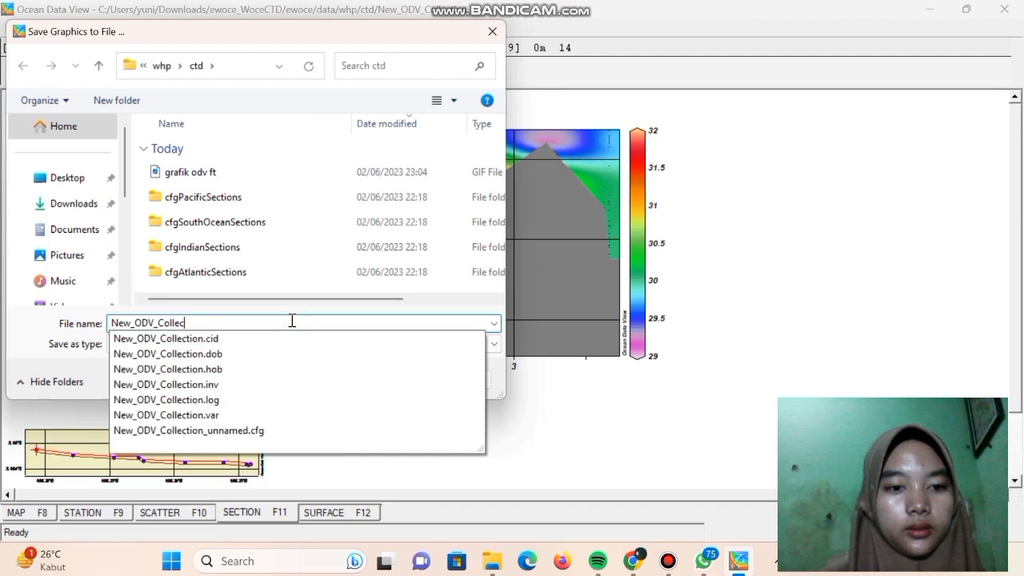
{"action": "type", "text": "grav"}
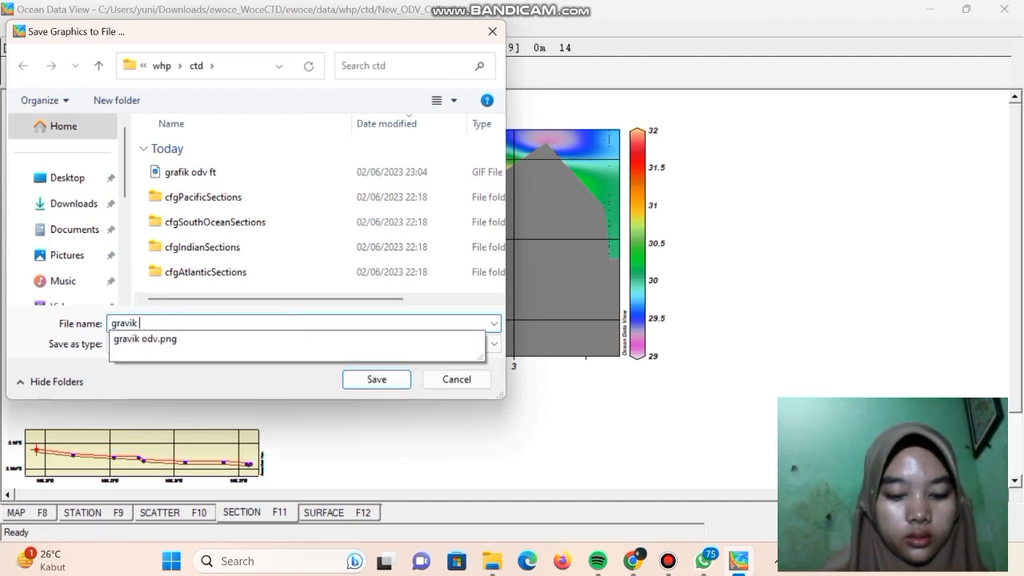
{"action": "type", "text": "ik"}
{"action": "key", "text": "BackSpace"}
{"action": "key", "text": "BackSpace"}
{"action": "key", "text": "BackSpace"}
{"action": "type", "text": "fik su"}
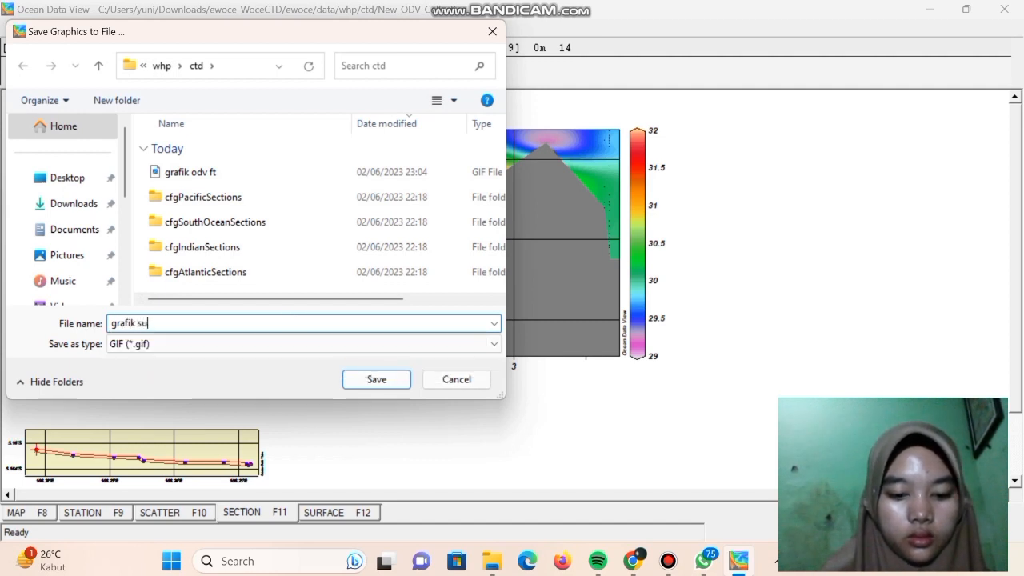
{"action": "type", "text": "sal f"}
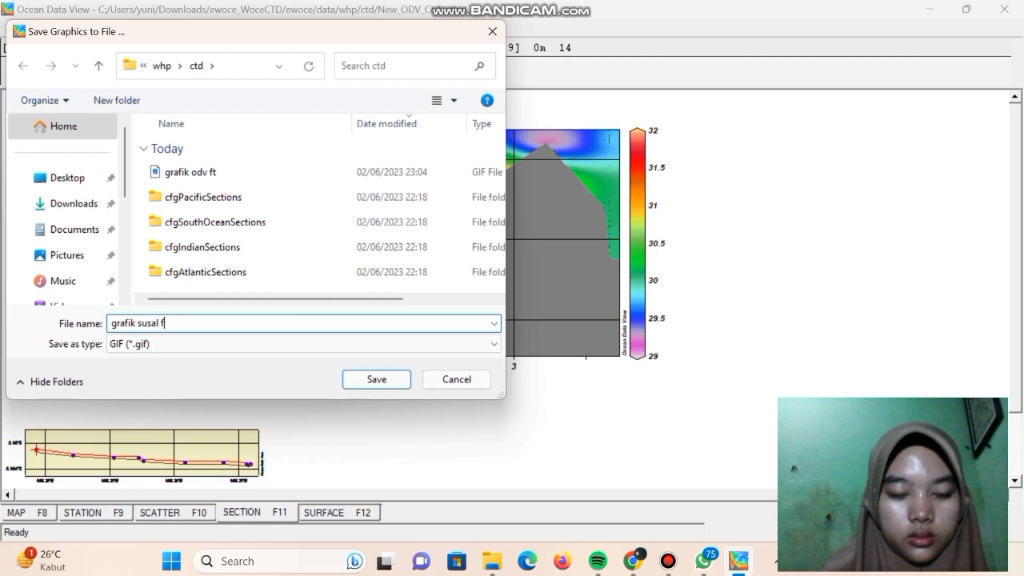
{"action": "left_click", "coordinate": [292, 343]}
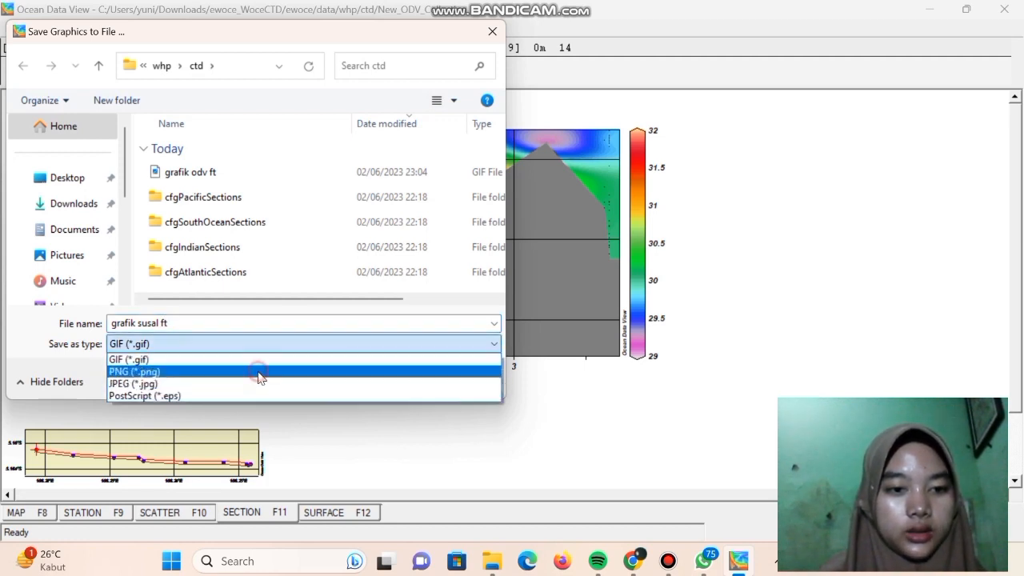
{"action": "left_click", "coordinate": [260, 373]}
{"action": "left_click", "coordinate": [346, 381]}
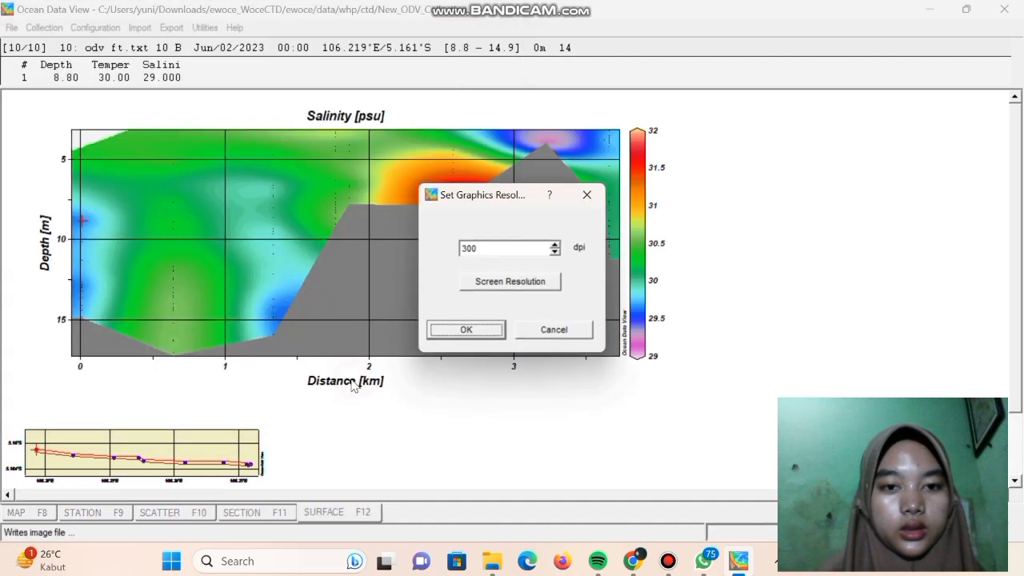
{"action": "left_click", "coordinate": [465, 332]}
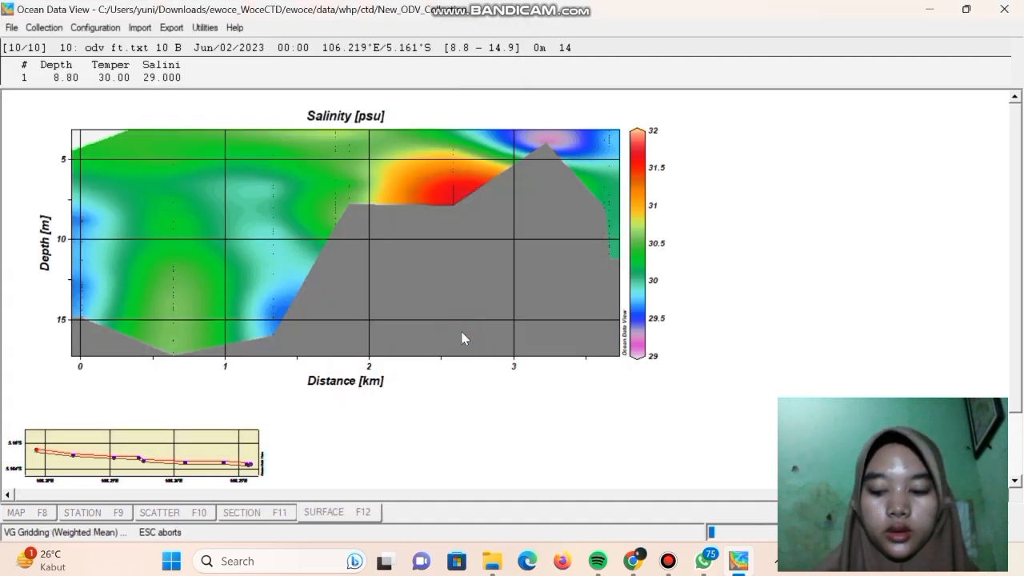